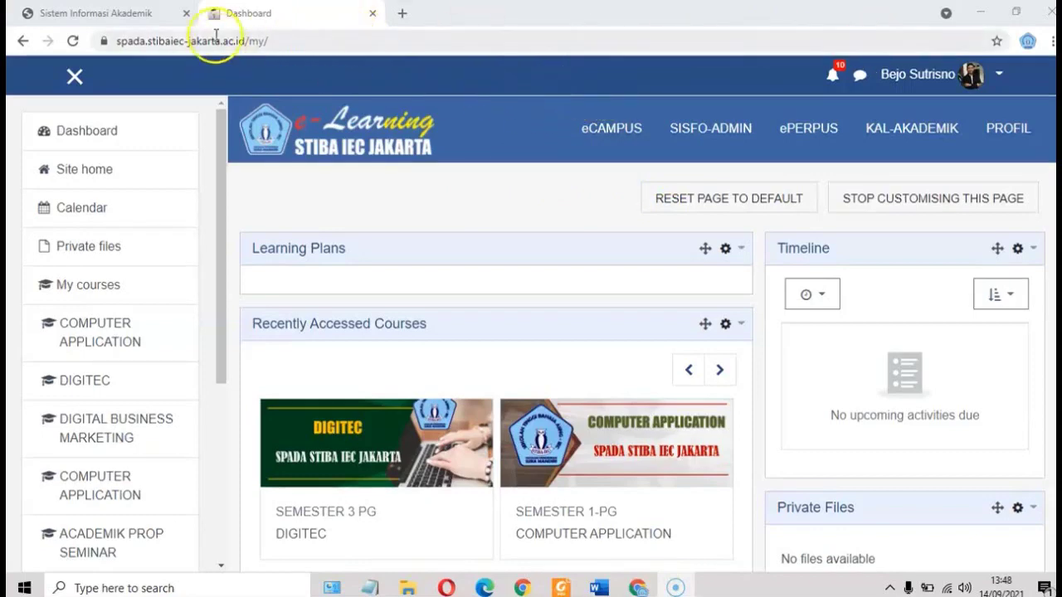
Glance at the eCampus academic page, then return to the SPADA e-Learning dashboard
{"action": "left_click", "coordinate": [112, 16]}
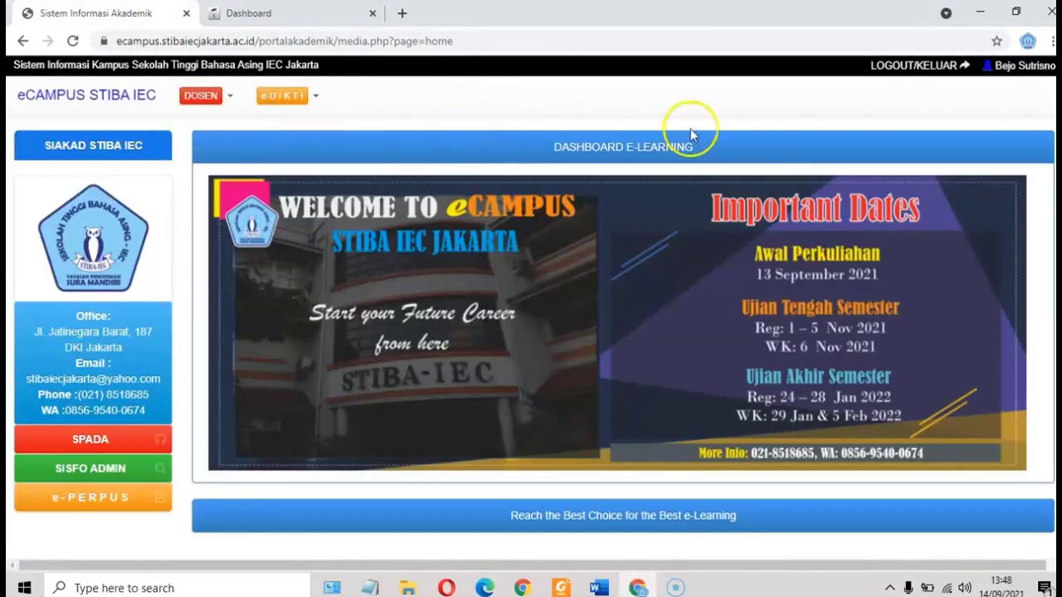
{"action": "left_click", "coordinate": [1019, 66]}
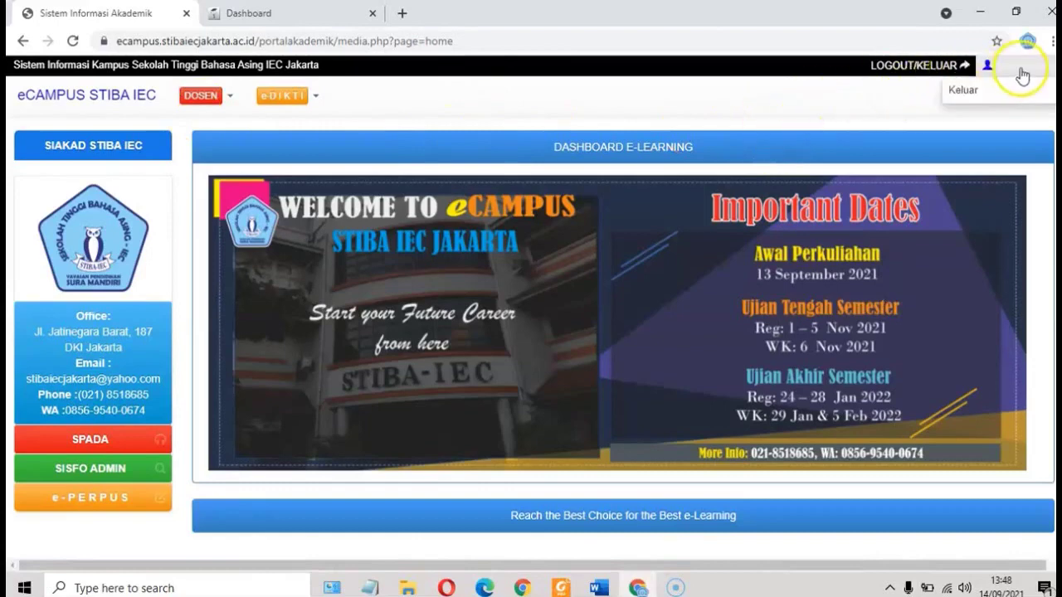
{"action": "left_click", "coordinate": [270, 13]}
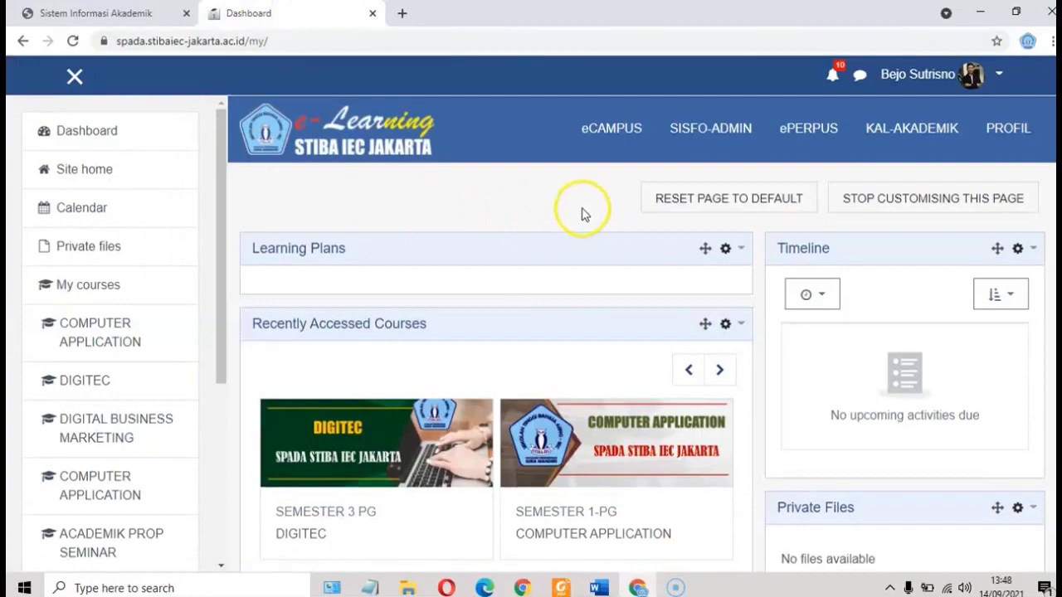
Scroll through the dashboard and open the DIGITEC course under My courses
{"action": "scroll", "coordinate": [515, 224], "scroll_direction": "down", "scroll_amount": 2}
{"action": "scroll", "coordinate": [514, 224], "scroll_direction": "down", "scroll_amount": 3}
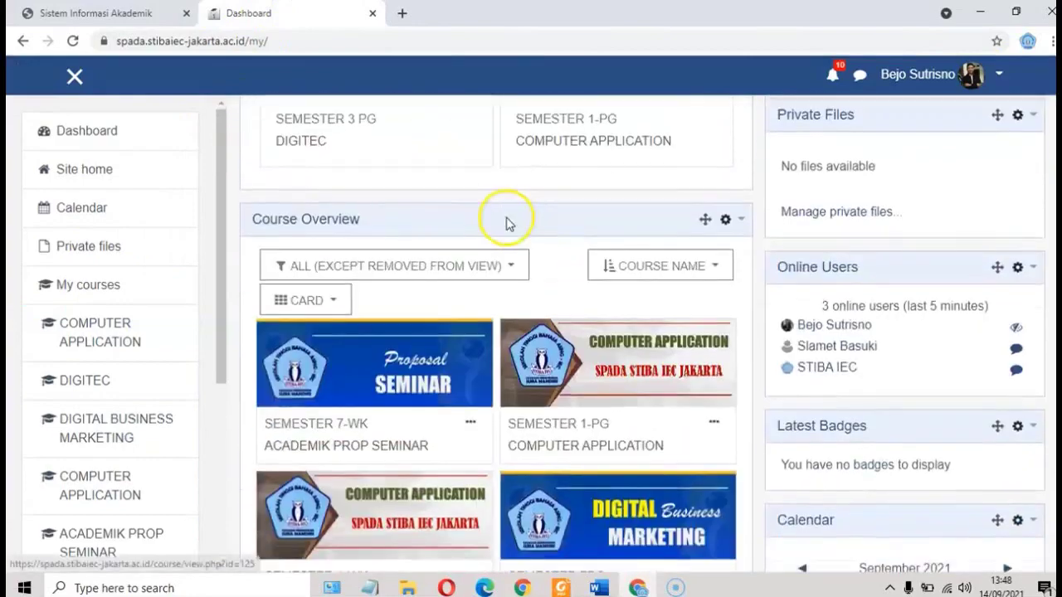
{"action": "scroll", "coordinate": [505, 221], "scroll_direction": "up", "scroll_amount": 5}
{"action": "scroll", "coordinate": [498, 208], "scroll_direction": "down", "scroll_amount": 3}
{"action": "scroll", "coordinate": [493, 209], "scroll_direction": "down", "scroll_amount": 4}
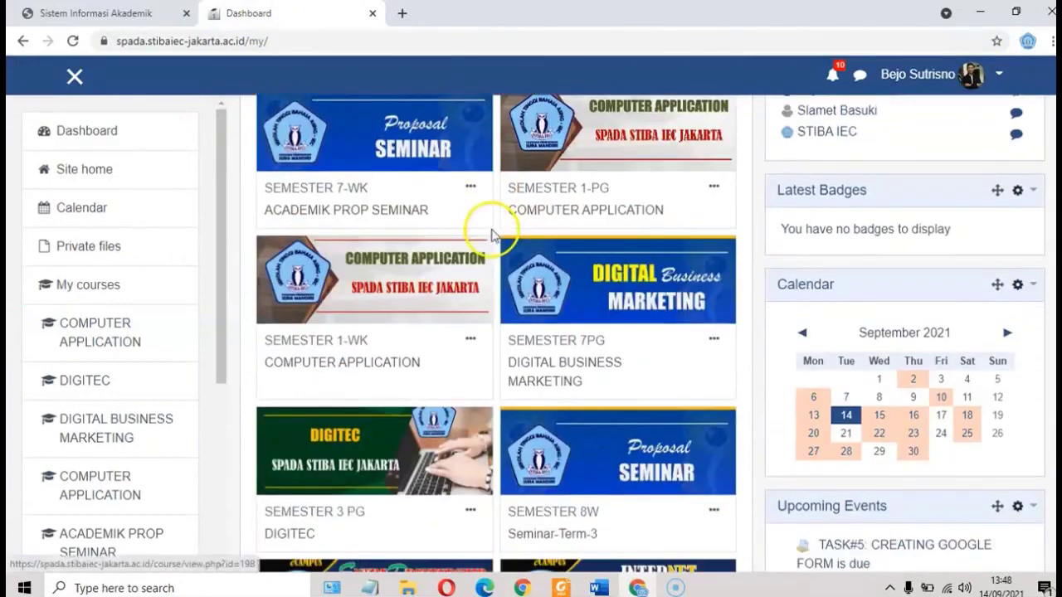
{"action": "scroll", "coordinate": [491, 225], "scroll_direction": "up", "scroll_amount": 6}
{"action": "scroll", "coordinate": [496, 216], "scroll_direction": "up", "scroll_amount": 3}
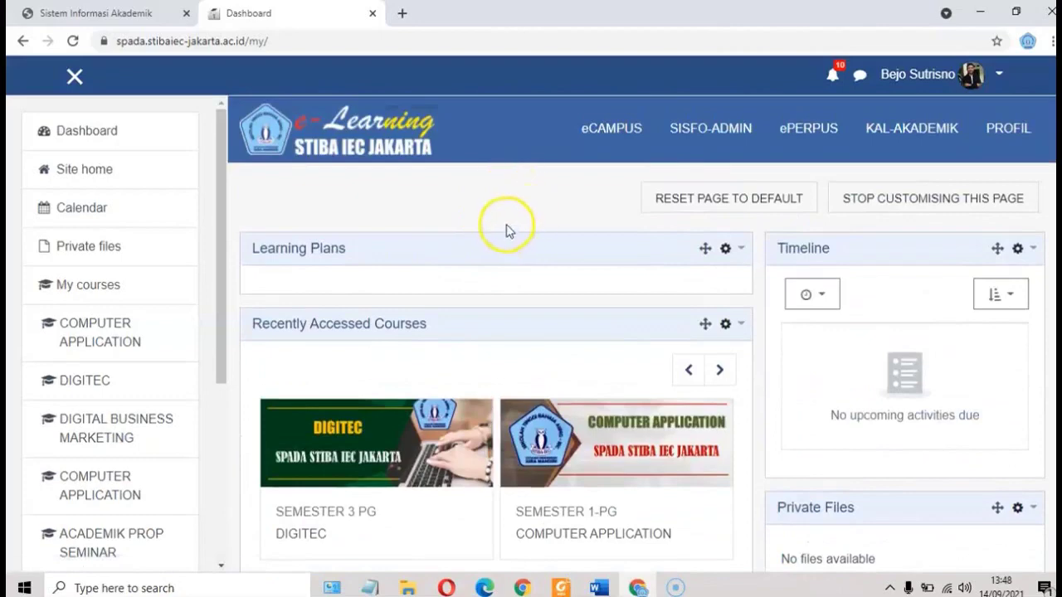
{"action": "scroll", "coordinate": [507, 238], "scroll_direction": "down", "scroll_amount": 2}
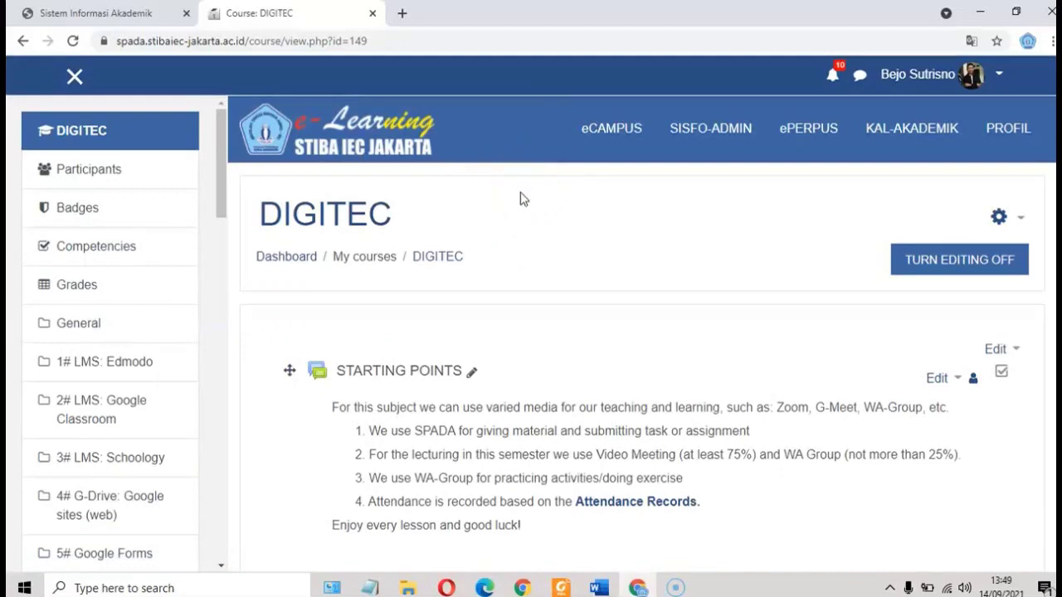
{"action": "scroll", "coordinate": [522, 199], "scroll_direction": "down", "scroll_amount": 1}
{"action": "scroll", "coordinate": [516, 211], "scroll_direction": "down", "scroll_amount": 1}
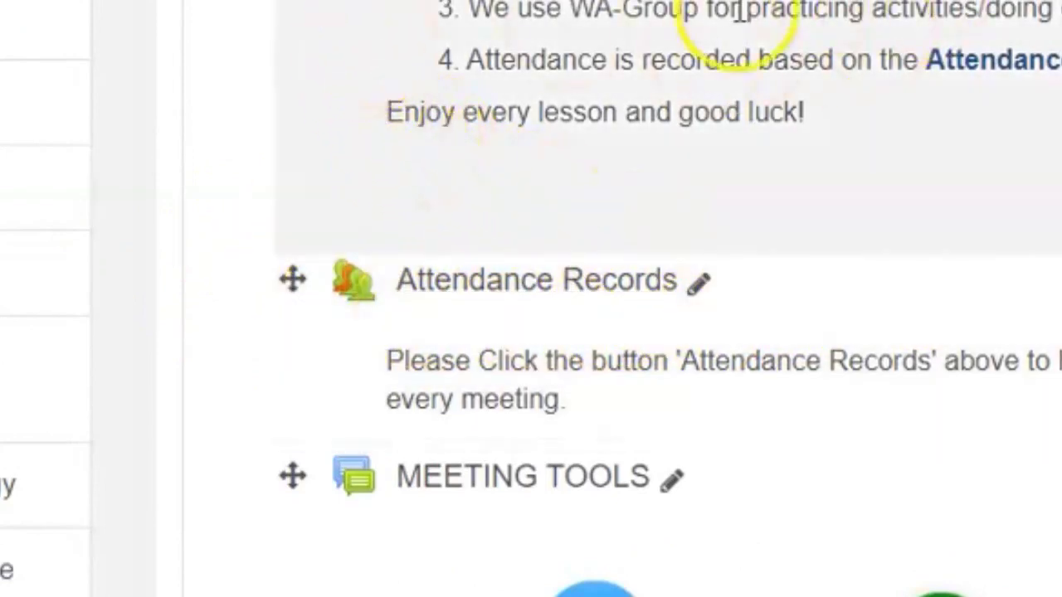
{"action": "scroll", "coordinate": [545, 185], "scroll_direction": "down", "scroll_amount": 5}
{"action": "scroll", "coordinate": [502, 253], "scroll_direction": "down", "scroll_amount": 4}
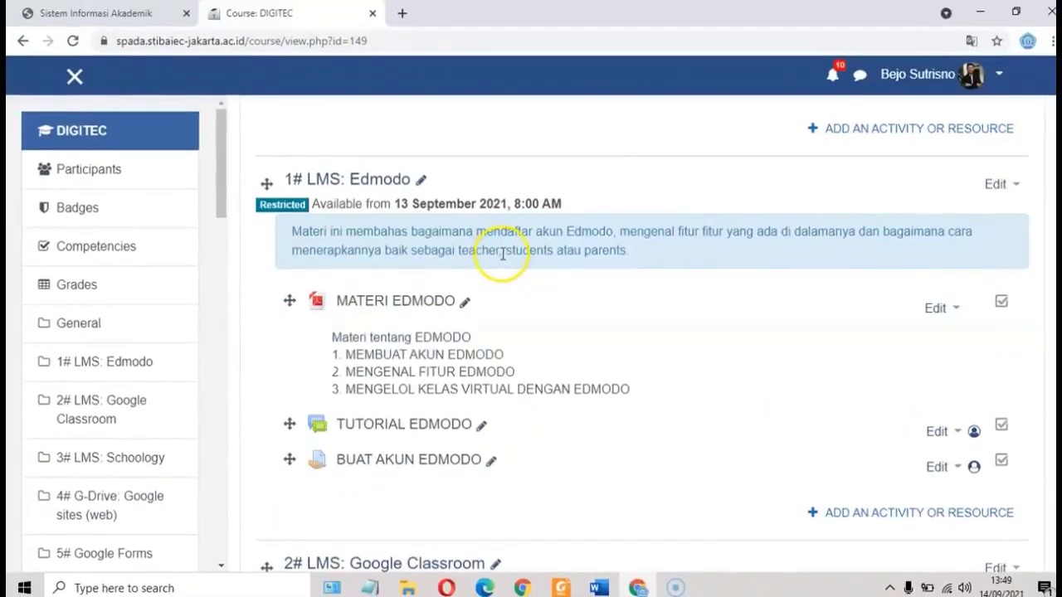
{"action": "scroll", "coordinate": [502, 253], "scroll_direction": "down", "scroll_amount": 3}
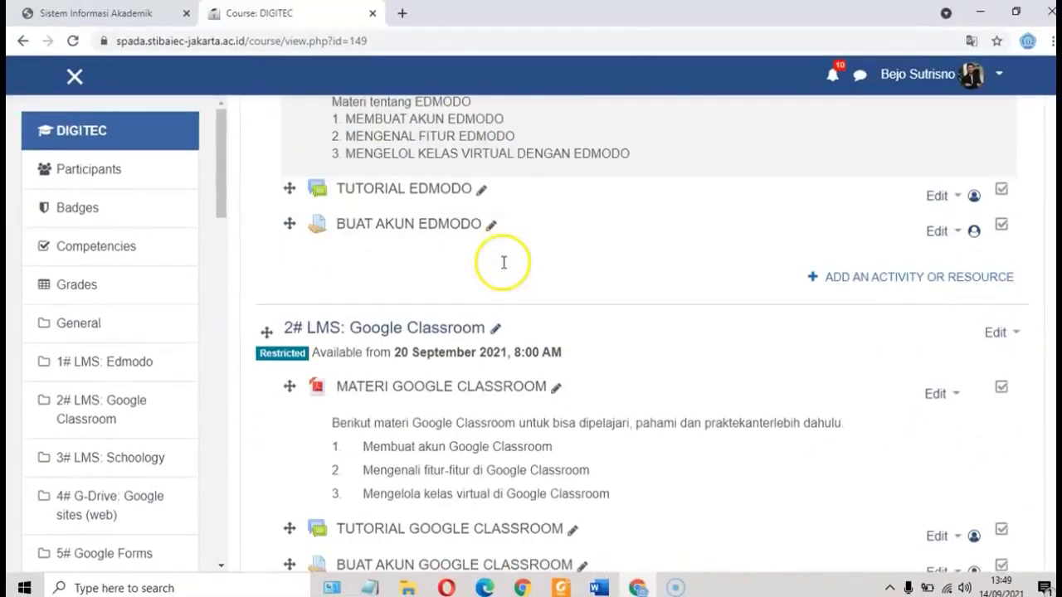
{"action": "scroll", "coordinate": [503, 260], "scroll_direction": "up", "scroll_amount": 1}
{"action": "scroll", "coordinate": [502, 266], "scroll_direction": "up", "scroll_amount": 3}
{"action": "scroll", "coordinate": [473, 256], "scroll_direction": "down", "scroll_amount": 2}
{"action": "scroll", "coordinate": [399, 306], "scroll_direction": "down", "scroll_amount": 2}
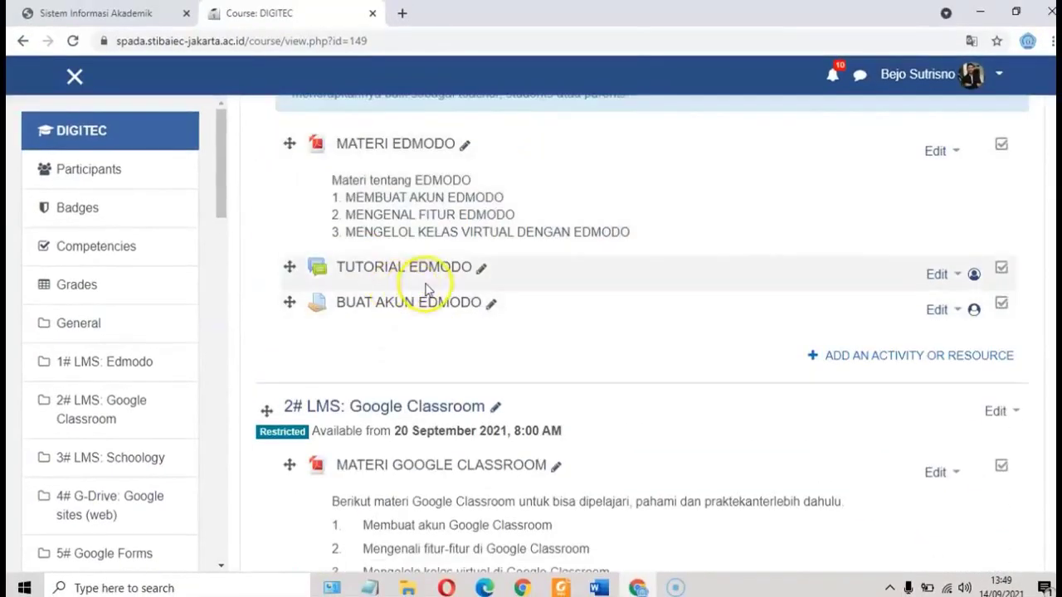
{"action": "scroll", "coordinate": [462, 273], "scroll_direction": "down", "scroll_amount": 3}
{"action": "scroll", "coordinate": [426, 273], "scroll_direction": "down", "scroll_amount": 1}
{"action": "scroll", "coordinate": [422, 285], "scroll_direction": "down", "scroll_amount": 3}
{"action": "scroll", "coordinate": [429, 294], "scroll_direction": "down", "scroll_amount": 4}
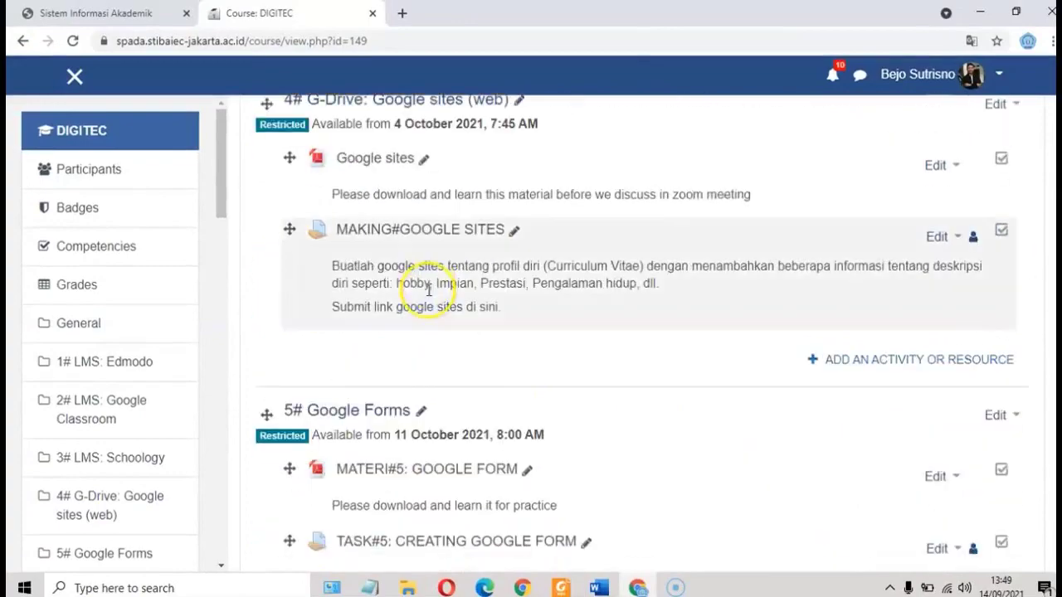
{"action": "scroll", "coordinate": [429, 298], "scroll_direction": "down", "scroll_amount": 5}
{"action": "scroll", "coordinate": [429, 303], "scroll_direction": "down", "scroll_amount": 5}
{"action": "scroll", "coordinate": [429, 305], "scroll_direction": "down", "scroll_amount": 4}
{"action": "scroll", "coordinate": [428, 298], "scroll_direction": "down", "scroll_amount": 5}
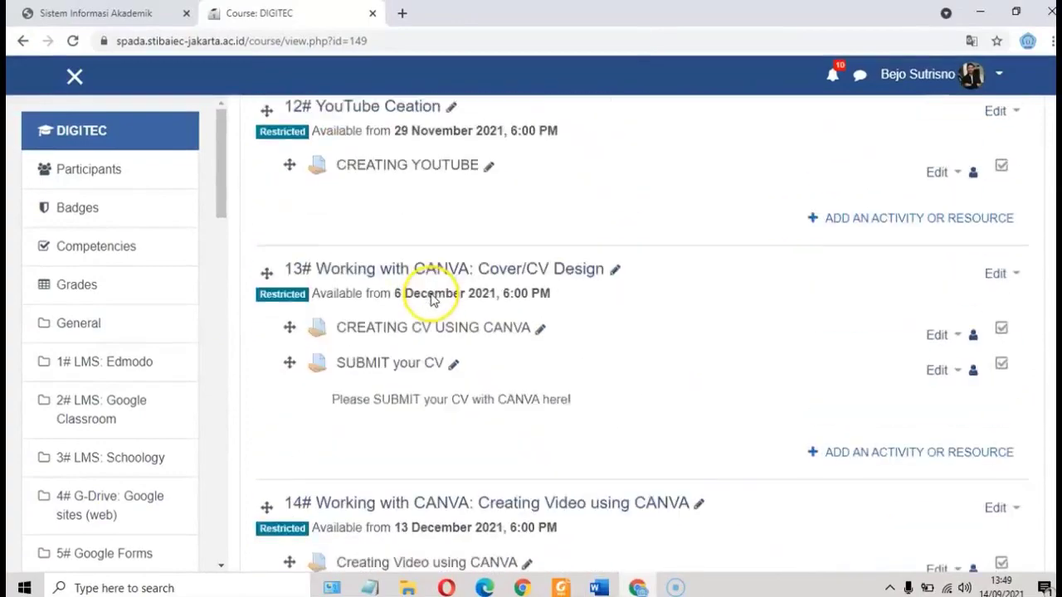
{"action": "scroll", "coordinate": [429, 297], "scroll_direction": "down", "scroll_amount": 3}
{"action": "scroll", "coordinate": [433, 295], "scroll_direction": "down", "scroll_amount": 4}
{"action": "scroll", "coordinate": [436, 290], "scroll_direction": "down", "scroll_amount": 1}
{"action": "scroll", "coordinate": [435, 282], "scroll_direction": "up", "scroll_amount": 5}
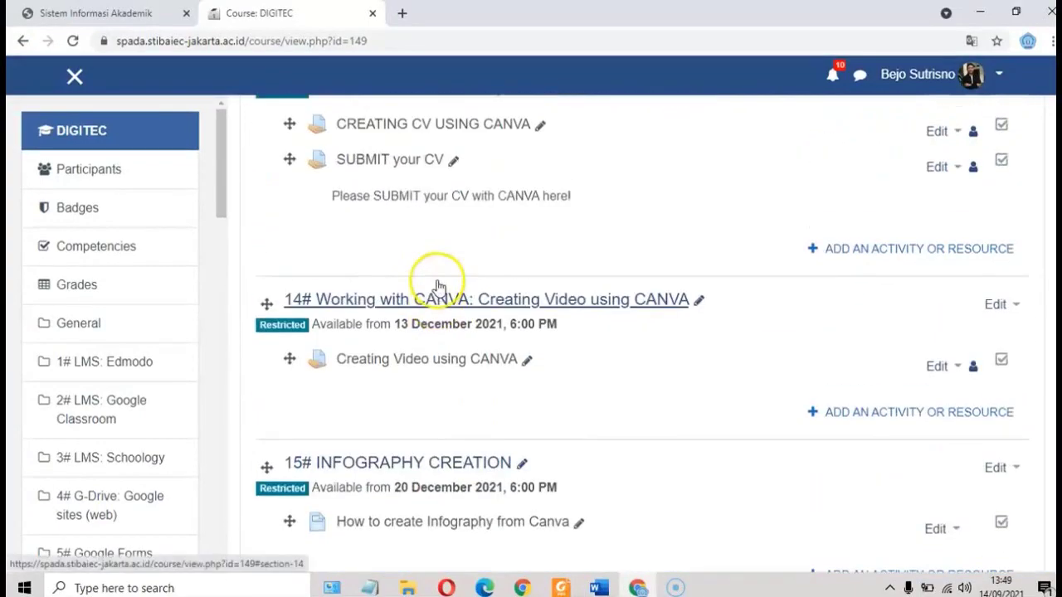
{"action": "scroll", "coordinate": [436, 278], "scroll_direction": "up", "scroll_amount": 5}
{"action": "scroll", "coordinate": [435, 277], "scroll_direction": "up", "scroll_amount": 4}
{"action": "scroll", "coordinate": [437, 281], "scroll_direction": "up", "scroll_amount": 4}
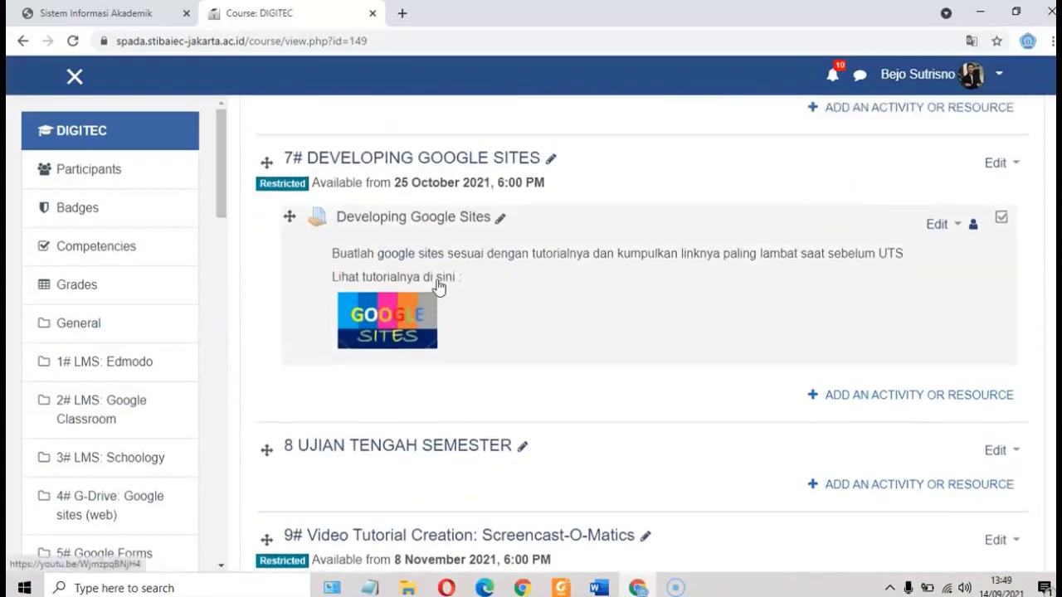
{"action": "scroll", "coordinate": [438, 284], "scroll_direction": "up", "scroll_amount": 3}
{"action": "scroll", "coordinate": [438, 287], "scroll_direction": "up", "scroll_amount": 3}
{"action": "scroll", "coordinate": [438, 288], "scroll_direction": "down", "scroll_amount": 4}
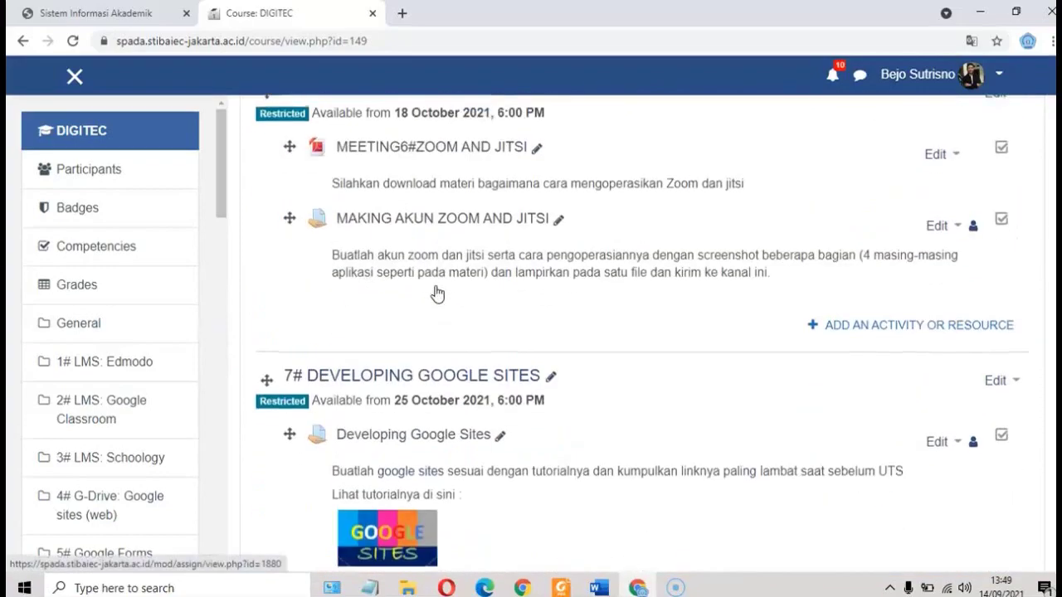
{"action": "scroll", "coordinate": [435, 287], "scroll_direction": "up", "scroll_amount": 4}
{"action": "scroll", "coordinate": [448, 282], "scroll_direction": "up", "scroll_amount": 5}
{"action": "scroll", "coordinate": [459, 278], "scroll_direction": "up", "scroll_amount": 5}
{"action": "scroll", "coordinate": [460, 265], "scroll_direction": "up", "scroll_amount": 5}
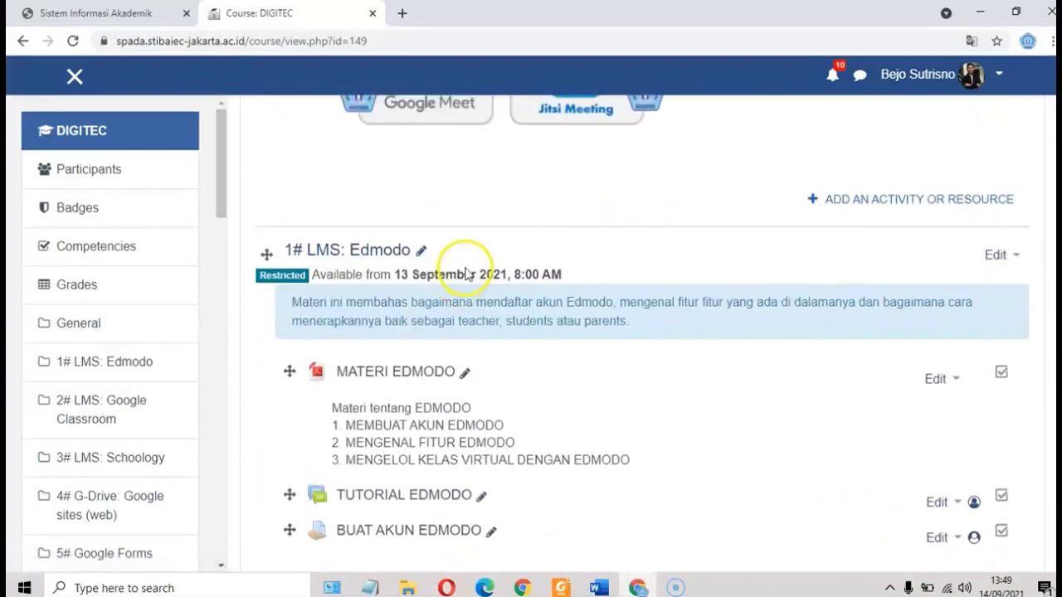
{"action": "scroll", "coordinate": [464, 273], "scroll_direction": "down", "scroll_amount": 4}
{"action": "scroll", "coordinate": [466, 273], "scroll_direction": "up", "scroll_amount": 7}
{"action": "scroll", "coordinate": [467, 271], "scroll_direction": "up", "scroll_amount": 3}
{"action": "scroll", "coordinate": [467, 271], "scroll_direction": "up", "scroll_amount": 3}
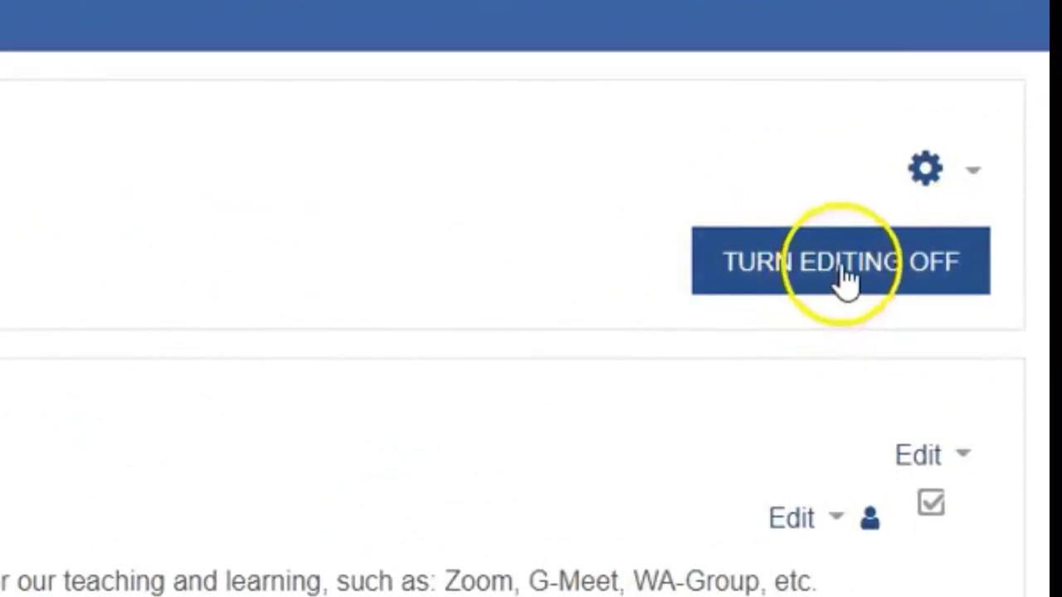
{"action": "scroll", "coordinate": [954, 266], "scroll_direction": "down", "scroll_amount": 4}
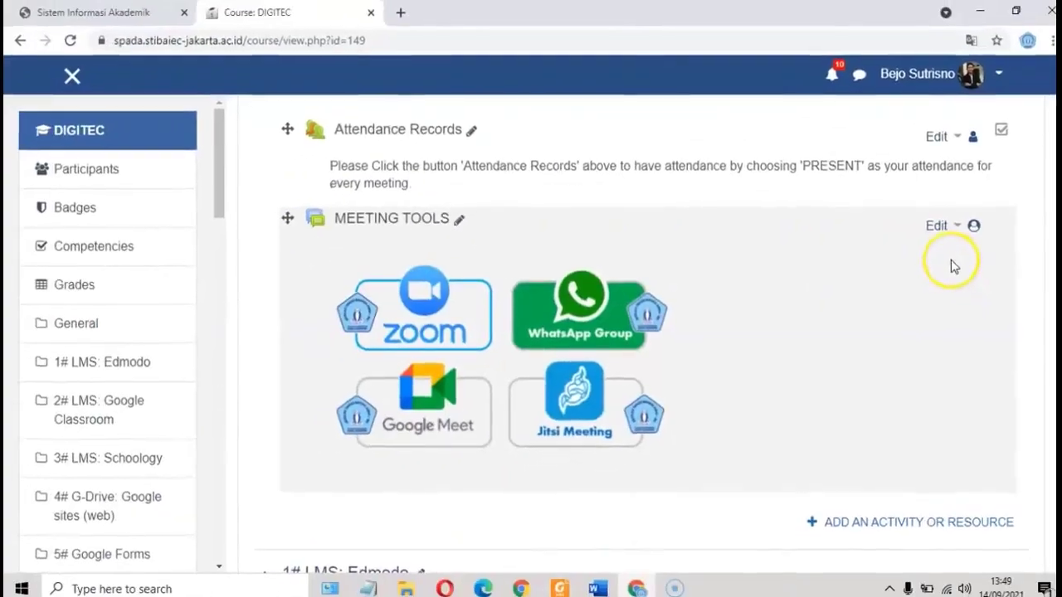
{"action": "scroll", "coordinate": [954, 266], "scroll_direction": "down", "scroll_amount": 5}
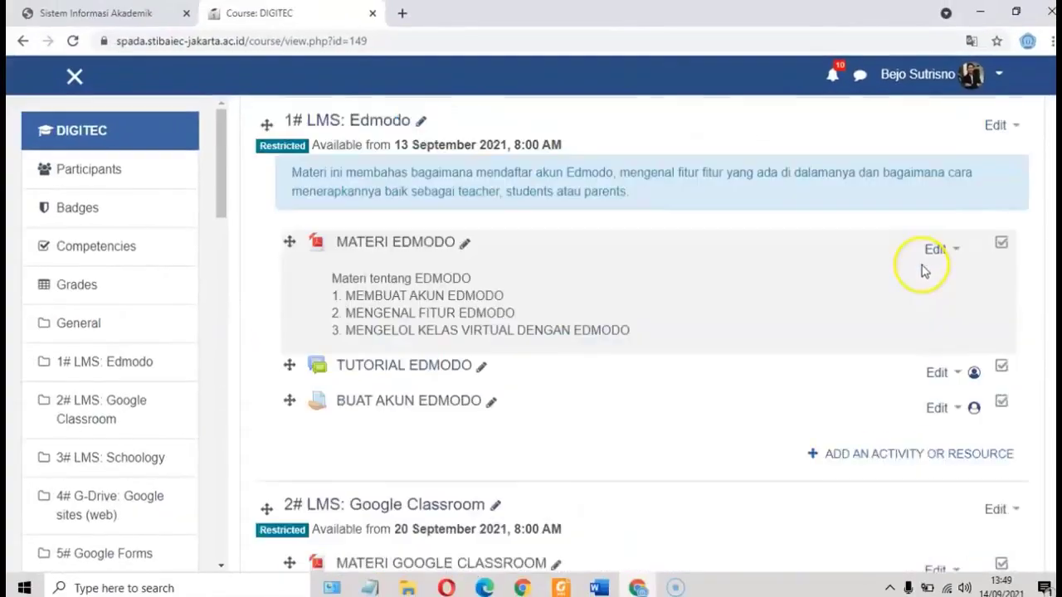
{"action": "scroll", "coordinate": [921, 268], "scroll_direction": "down", "scroll_amount": 2}
{"action": "scroll", "coordinate": [913, 257], "scroll_direction": "down", "scroll_amount": 2}
{"action": "scroll", "coordinate": [871, 257], "scroll_direction": "up", "scroll_amount": 2}
{"action": "left_click", "coordinate": [866, 280]}
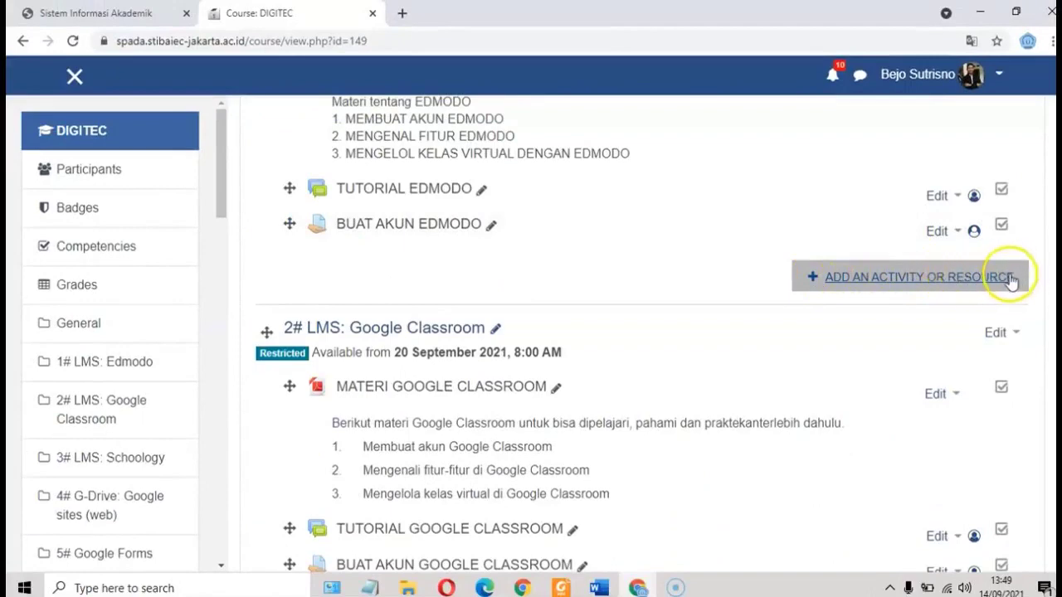
Scroll the DIGITEC sections to find Attendance Records under Starting Points
{"action": "scroll", "coordinate": [609, 263], "scroll_direction": "up", "scroll_amount": 2}
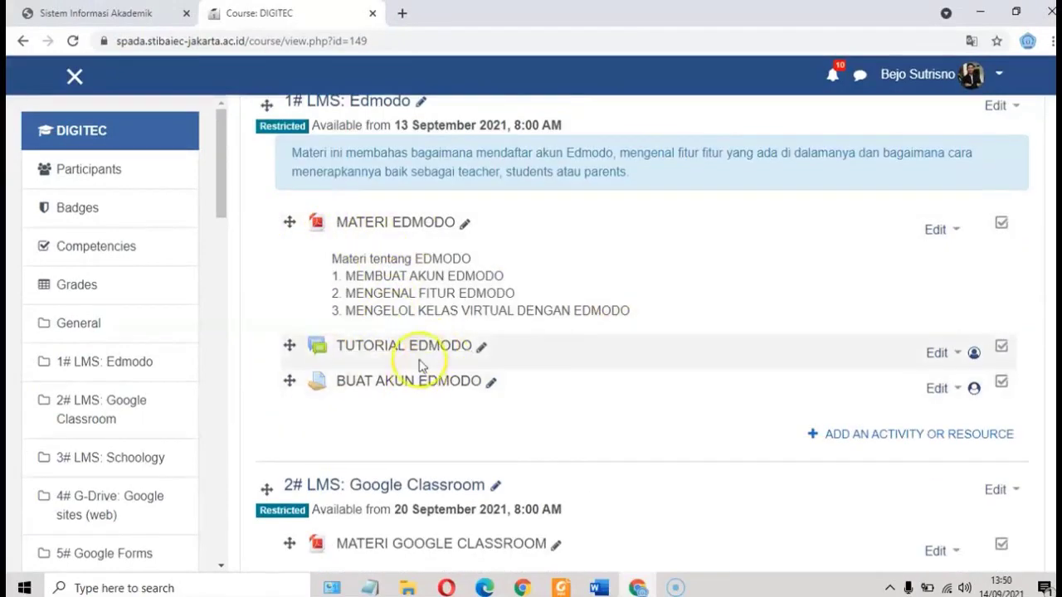
{"action": "scroll", "coordinate": [419, 365], "scroll_direction": "down", "scroll_amount": 1}
{"action": "scroll", "coordinate": [431, 299], "scroll_direction": "up", "scroll_amount": 10}
{"action": "scroll", "coordinate": [515, 257], "scroll_direction": "up", "scroll_amount": 3}
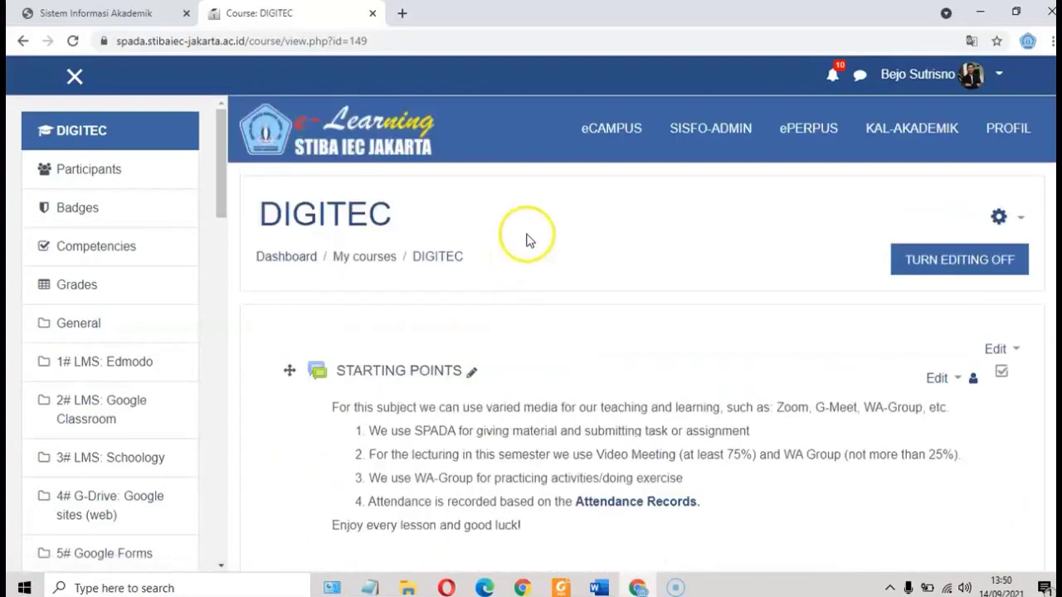
{"action": "scroll", "coordinate": [617, 237], "scroll_direction": "down", "scroll_amount": 1}
{"action": "scroll", "coordinate": [620, 235], "scroll_direction": "down", "scroll_amount": 2}
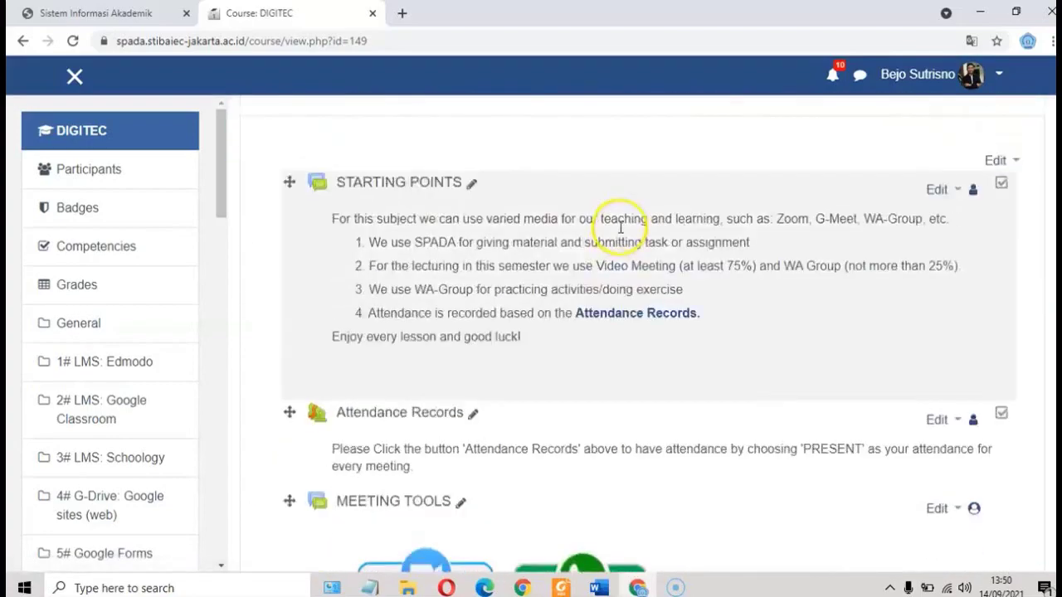
{"action": "scroll", "coordinate": [622, 227], "scroll_direction": "up", "scroll_amount": 3}
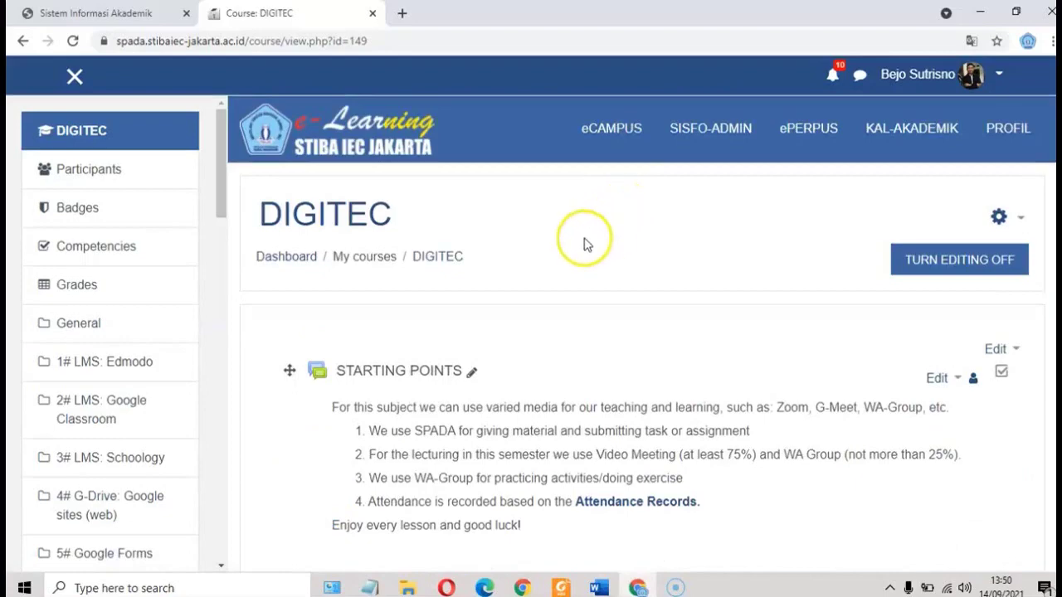
{"action": "scroll", "coordinate": [614, 226], "scroll_direction": "down", "scroll_amount": 2}
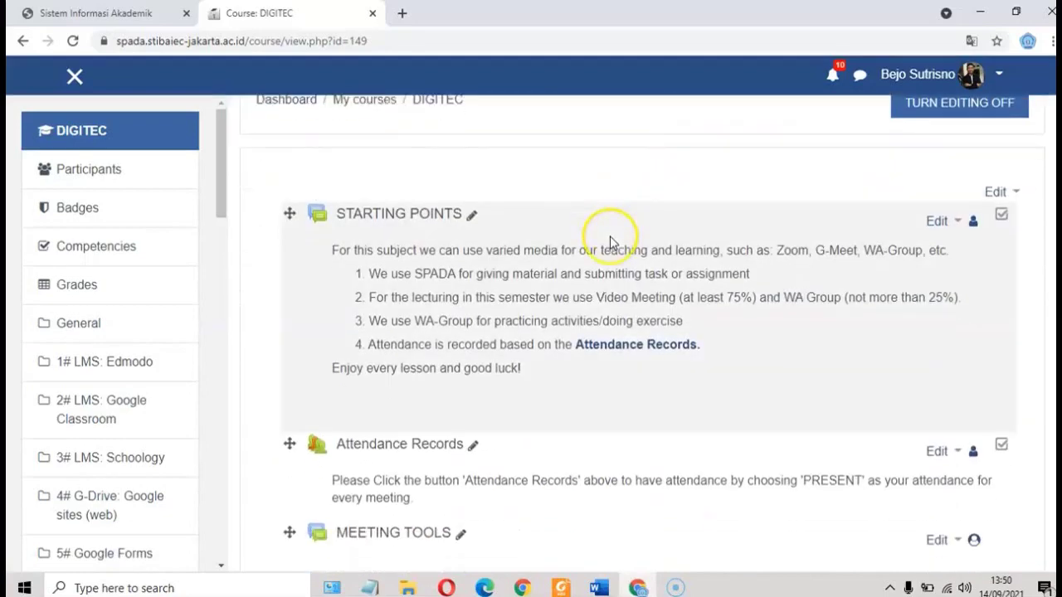
{"action": "scroll", "coordinate": [618, 236], "scroll_direction": "down", "scroll_amount": 1}
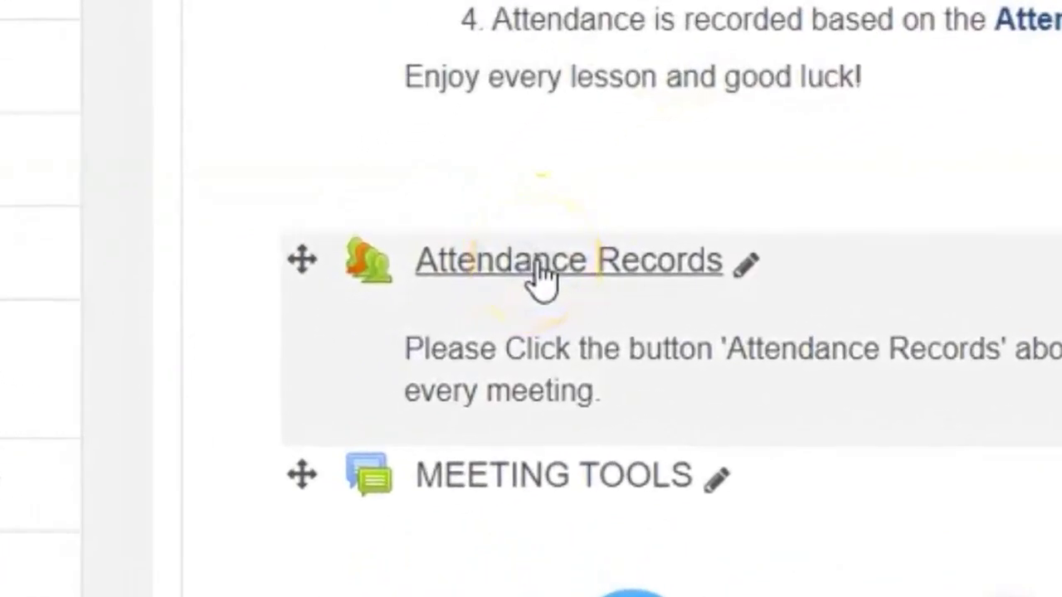
Open Attendance Records in a new tab and list all sessions, starting Mon 13 Sep 2021
{"action": "right_click", "coordinate": [568, 280]}
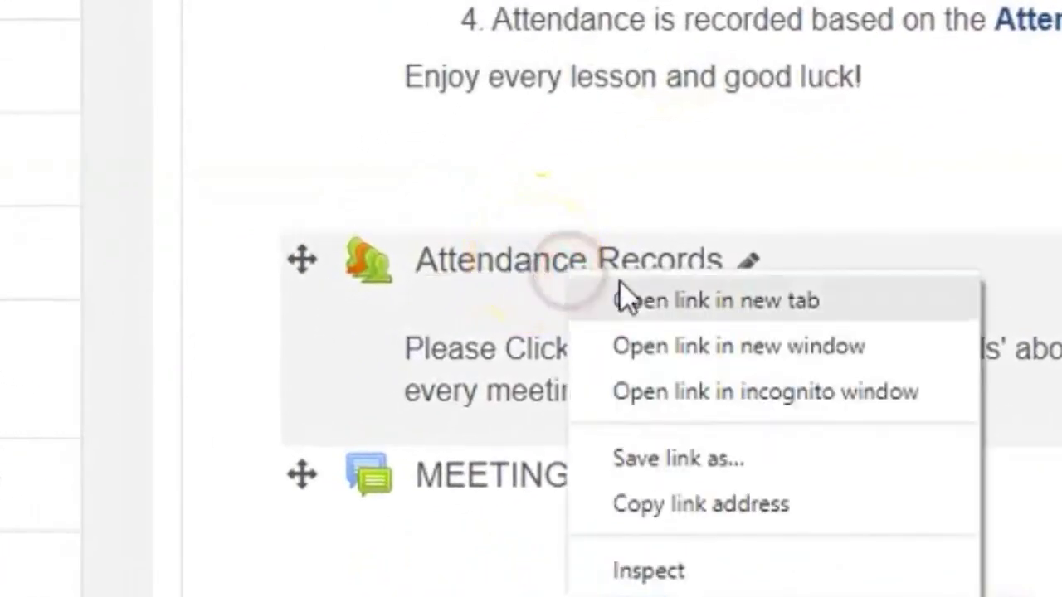
{"action": "left_click", "coordinate": [658, 300]}
{"action": "left_click", "coordinate": [464, 14]}
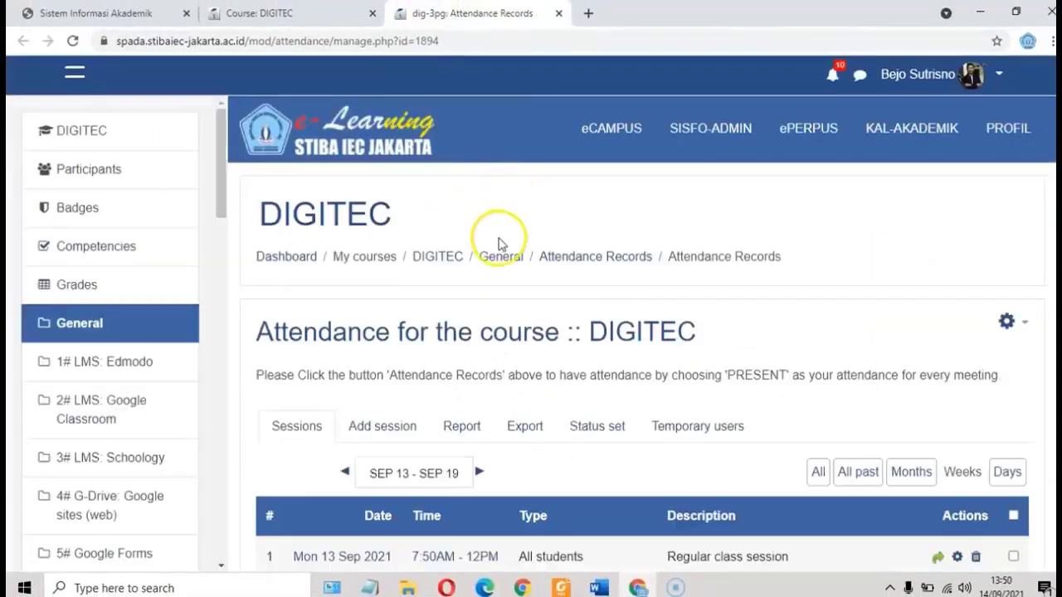
{"action": "scroll", "coordinate": [500, 239], "scroll_direction": "down", "scroll_amount": 3}
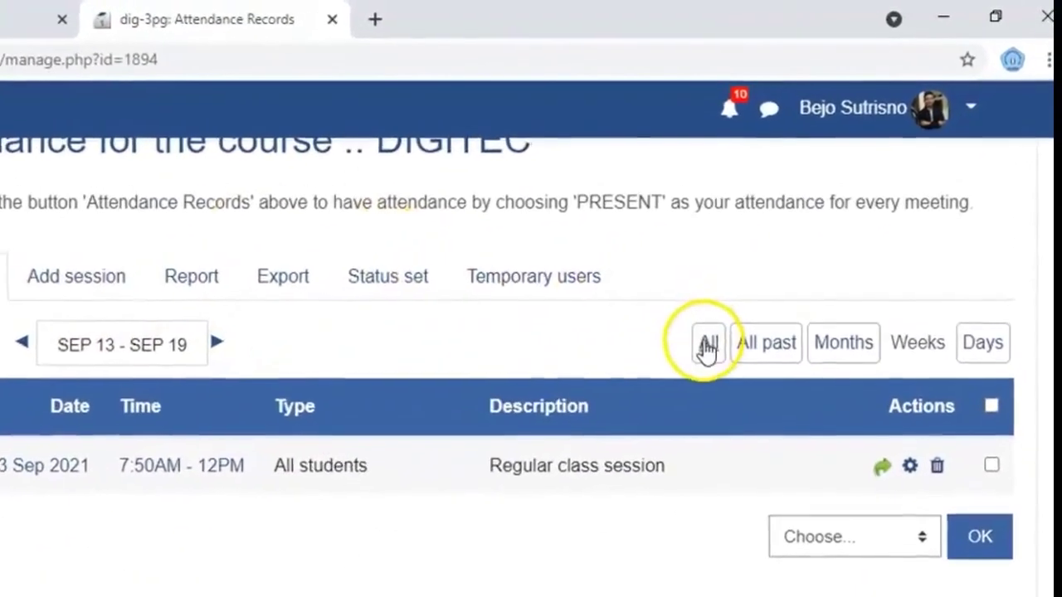
{"action": "left_click", "coordinate": [817, 236]}
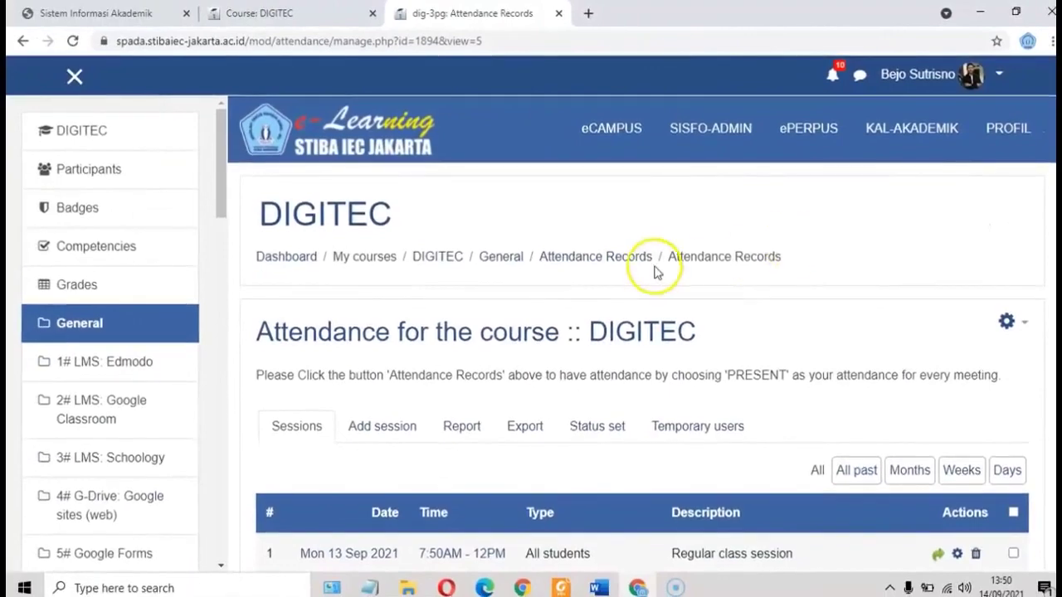
{"action": "scroll", "coordinate": [654, 273], "scroll_direction": "down", "scroll_amount": 3}
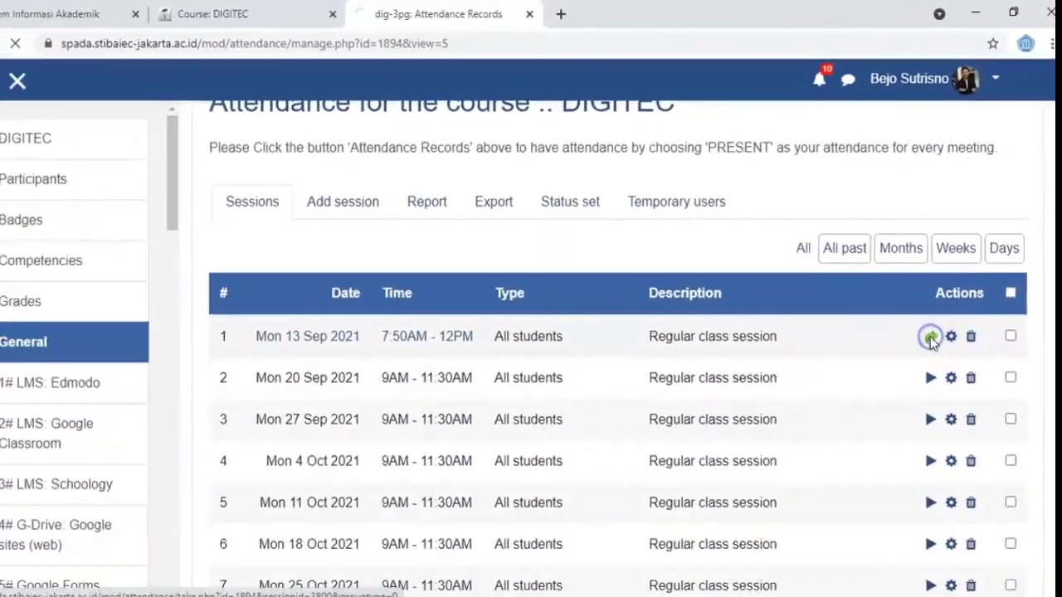
Take attendance for the Mon 13 Sep 2021 session and review each student's P/A mark
{"action": "left_click", "coordinate": [872, 493]}
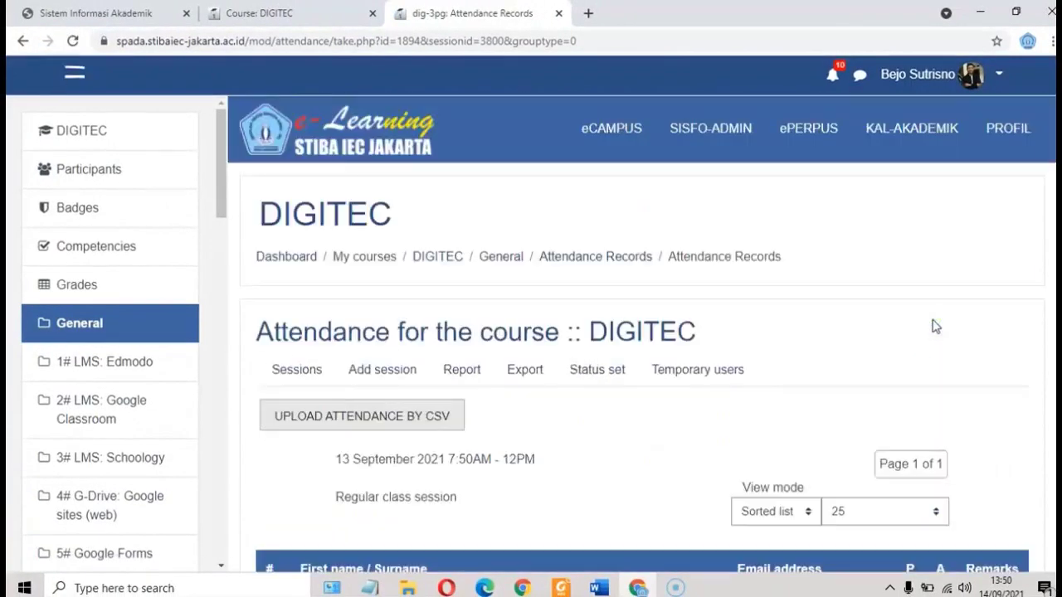
{"action": "scroll", "coordinate": [718, 248], "scroll_direction": "down", "scroll_amount": 4}
{"action": "scroll", "coordinate": [718, 255], "scroll_direction": "down", "scroll_amount": 2}
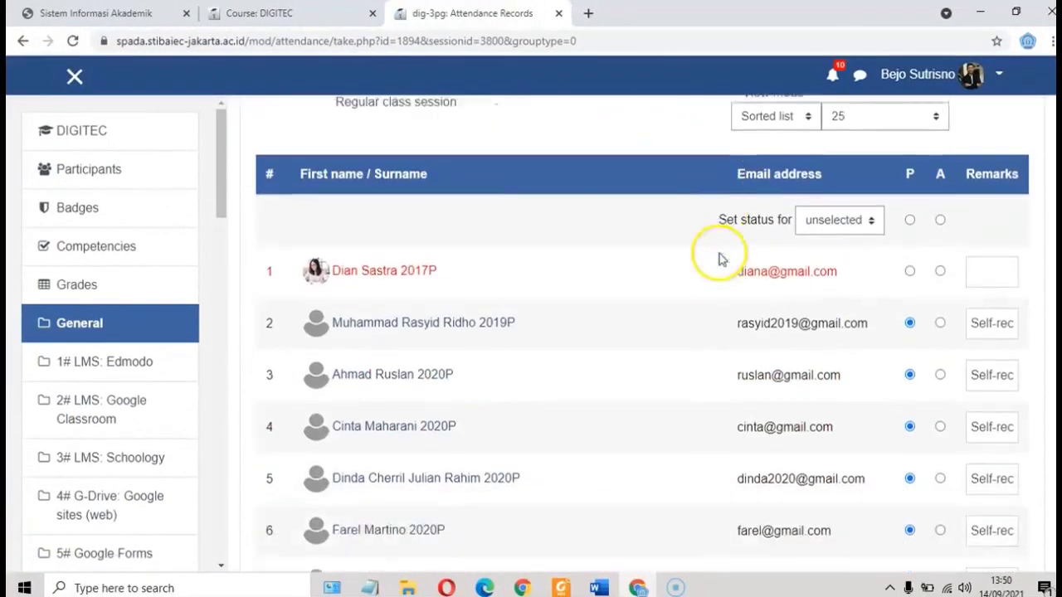
{"action": "scroll", "coordinate": [849, 251], "scroll_direction": "down", "scroll_amount": 1}
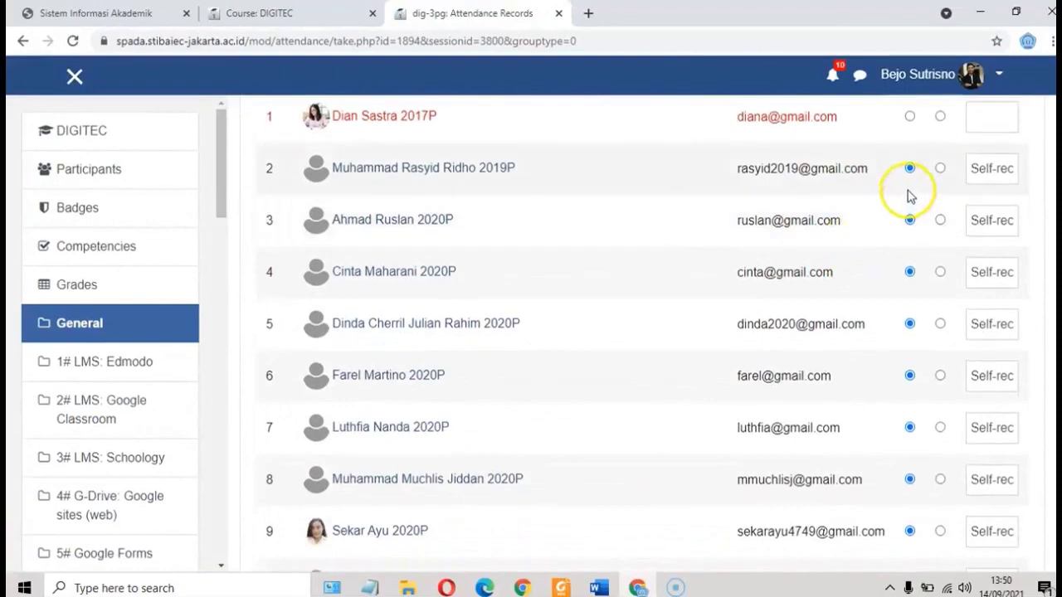
{"action": "scroll", "coordinate": [907, 213], "scroll_direction": "down", "scroll_amount": 2}
{"action": "scroll", "coordinate": [894, 260], "scroll_direction": "down", "scroll_amount": 2}
{"action": "scroll", "coordinate": [896, 315], "scroll_direction": "up", "scroll_amount": 5}
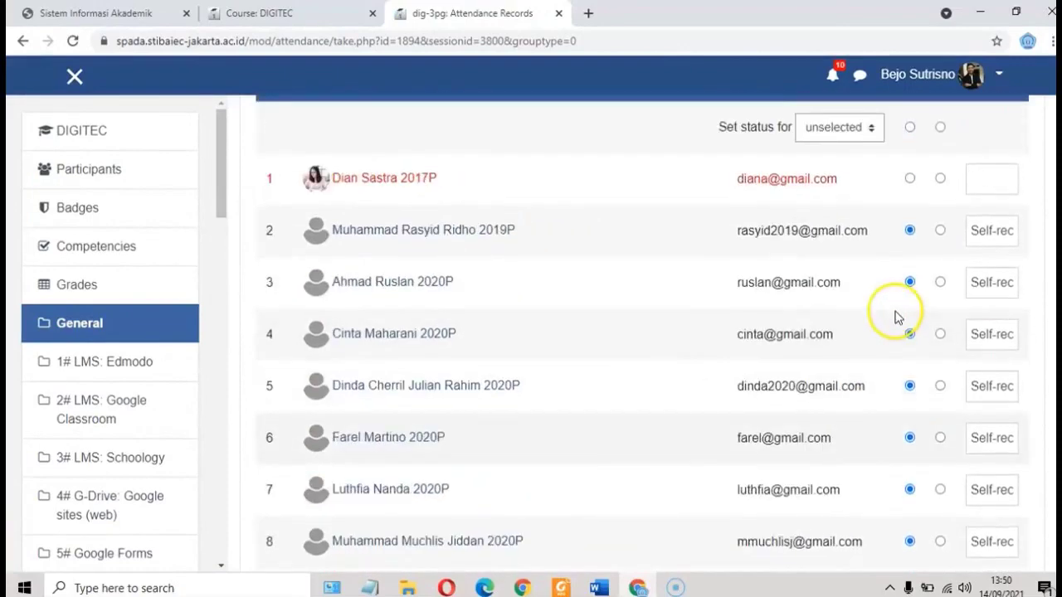
{"action": "scroll", "coordinate": [896, 309], "scroll_direction": "up", "scroll_amount": 2}
{"action": "scroll", "coordinate": [900, 326], "scroll_direction": "down", "scroll_amount": 2}
{"action": "scroll", "coordinate": [899, 315], "scroll_direction": "down", "scroll_amount": 3}
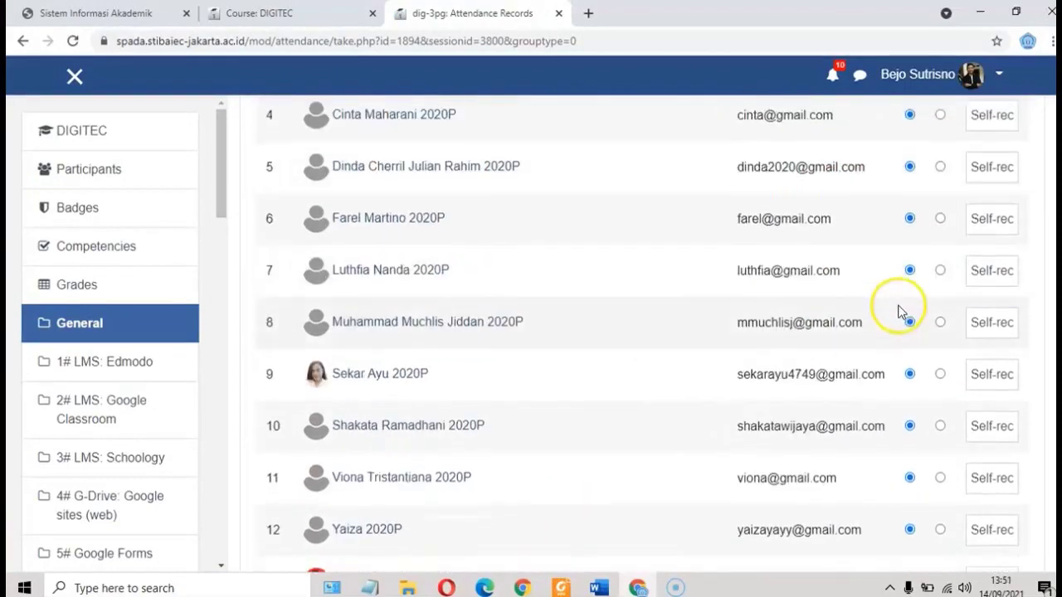
{"action": "scroll", "coordinate": [898, 314], "scroll_direction": "down", "scroll_amount": 3}
{"action": "scroll", "coordinate": [894, 323], "scroll_direction": "up", "scroll_amount": 2}
{"action": "scroll", "coordinate": [894, 319], "scroll_direction": "down", "scroll_amount": 2}
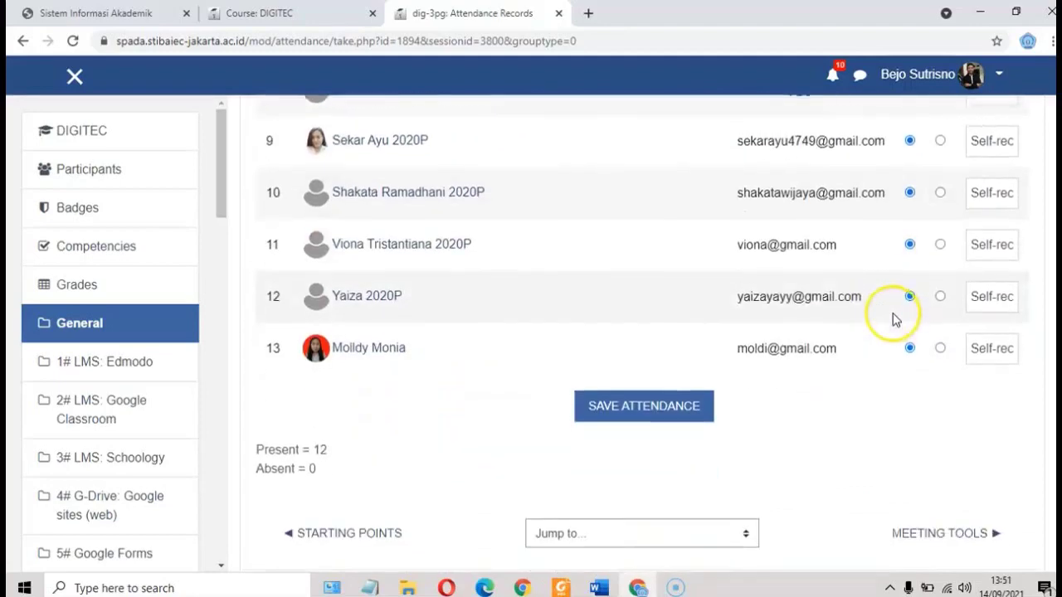
{"action": "scroll", "coordinate": [895, 317], "scroll_direction": "down", "scroll_amount": 1}
{"action": "scroll", "coordinate": [892, 307], "scroll_direction": "up", "scroll_amount": 5}
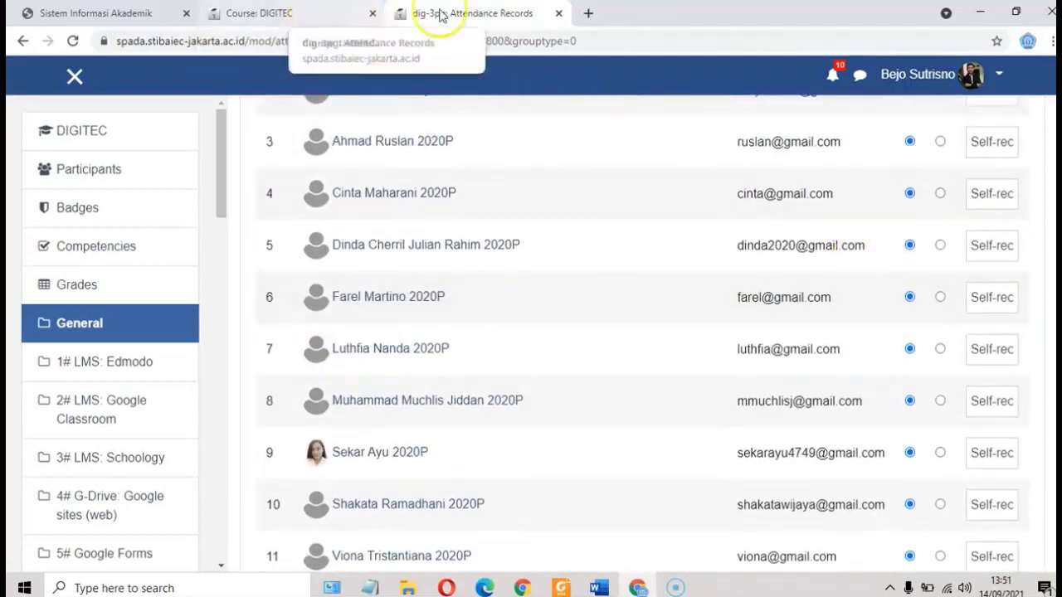
{"action": "scroll", "coordinate": [664, 181], "scroll_direction": "up", "scroll_amount": 4}
{"action": "scroll", "coordinate": [642, 184], "scroll_direction": "up", "scroll_amount": 4}
Return to the Course: DIGITEC tab and scroll down the page
{"action": "left_click", "coordinate": [315, 12]}
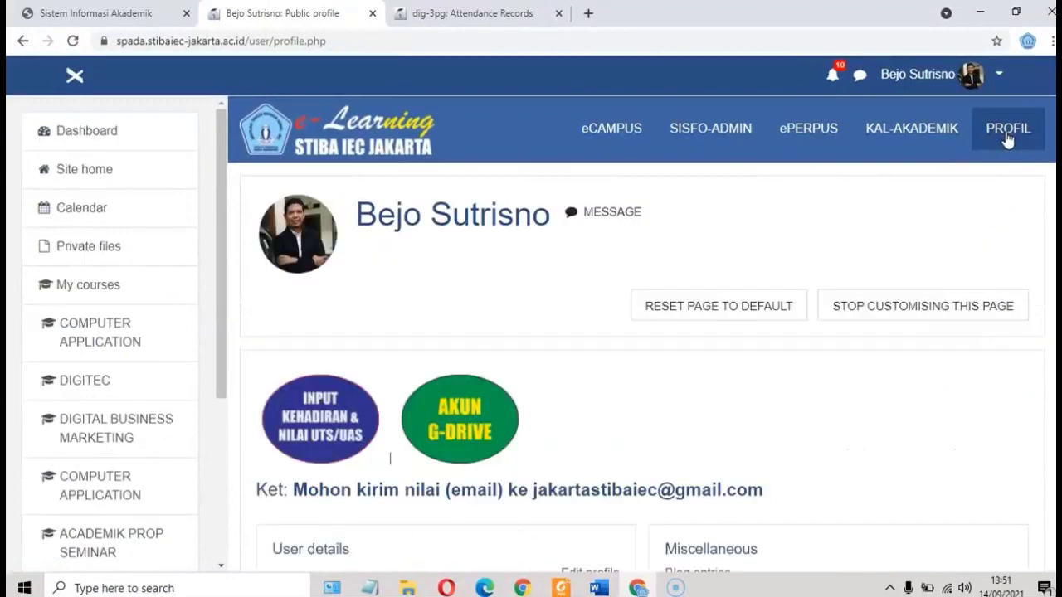
{"action": "scroll", "coordinate": [546, 253], "scroll_direction": "down", "scroll_amount": 3}
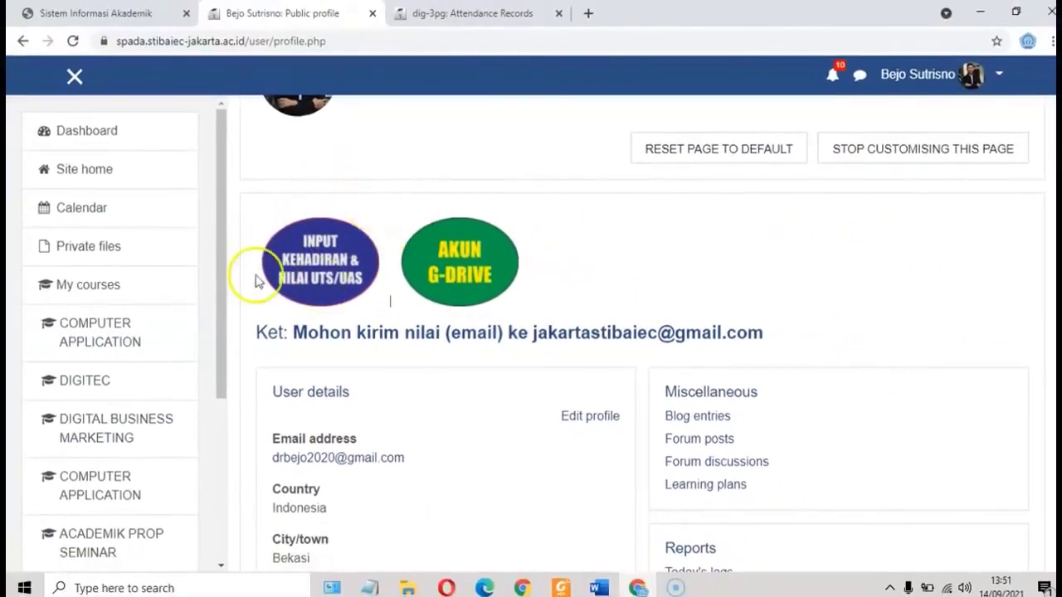
Open the GANJIL2021 grade sheet and check the 13/09 session 1 marks for all 26 students
{"action": "left_click", "coordinate": [320, 251]}
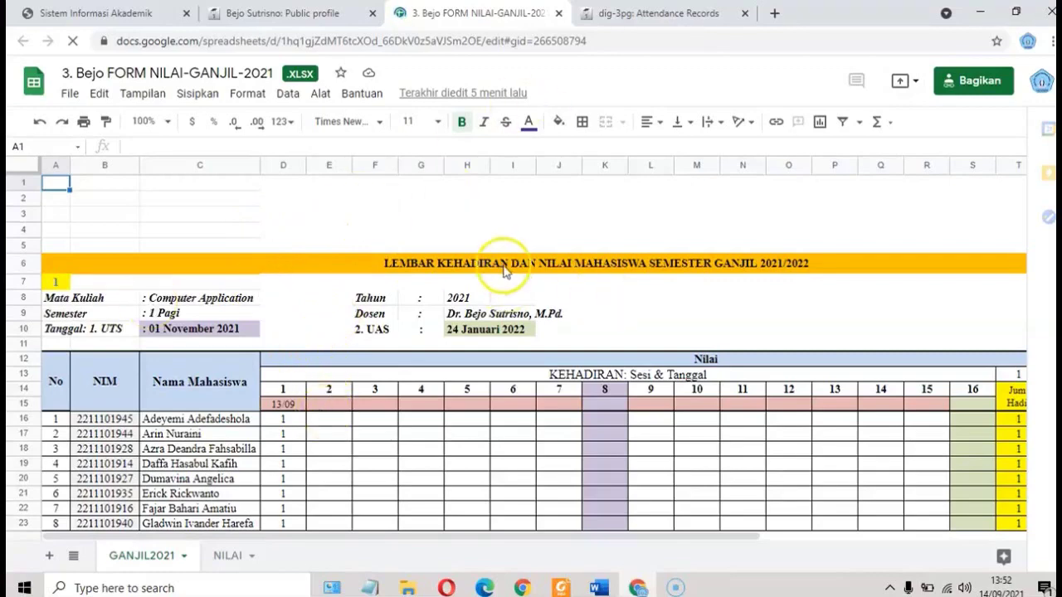
{"action": "scroll", "coordinate": [488, 286], "scroll_direction": "down", "scroll_amount": 1}
{"action": "scroll", "coordinate": [350, 250], "scroll_direction": "down", "scroll_amount": 1}
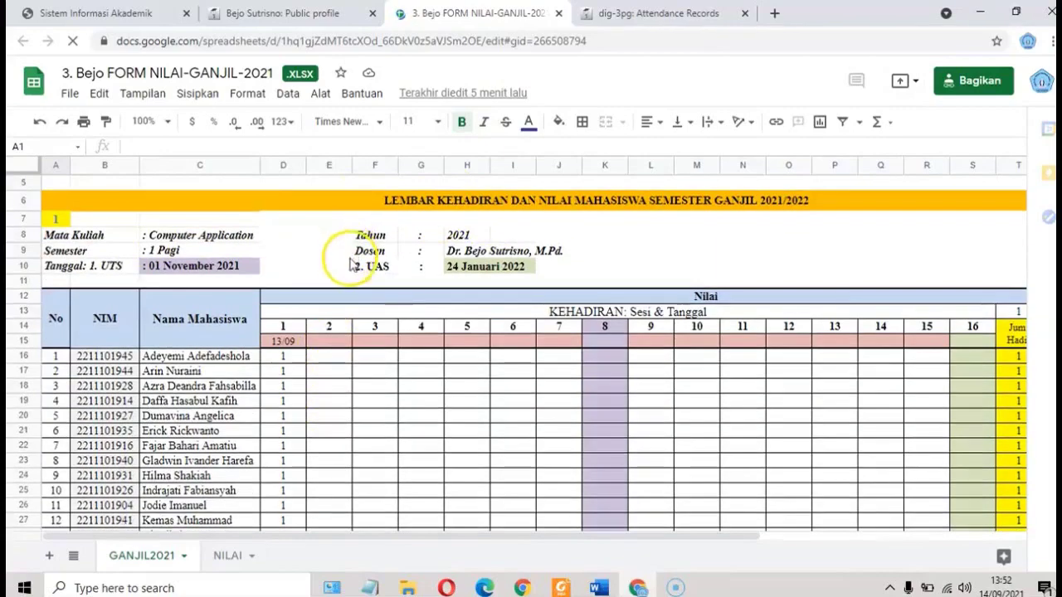
{"action": "scroll", "coordinate": [352, 264], "scroll_direction": "down", "scroll_amount": 1}
{"action": "scroll", "coordinate": [349, 273], "scroll_direction": "down", "scroll_amount": 1}
{"action": "scroll", "coordinate": [345, 280], "scroll_direction": "down", "scroll_amount": 2}
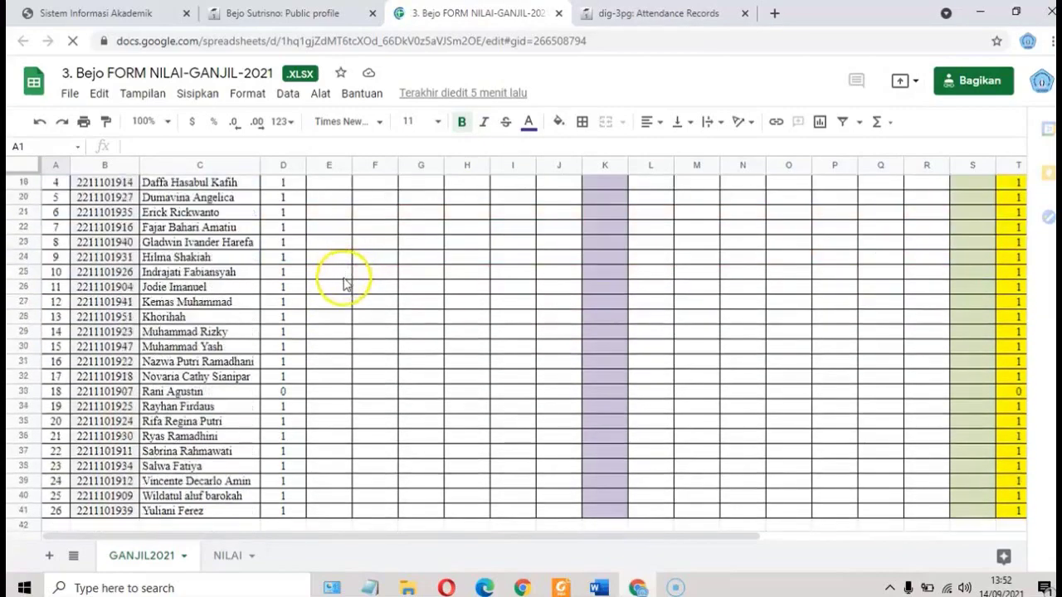
{"action": "scroll", "coordinate": [346, 280], "scroll_direction": "down", "scroll_amount": 1}
{"action": "scroll", "coordinate": [346, 279], "scroll_direction": "down", "scroll_amount": 1}
{"action": "scroll", "coordinate": [346, 280], "scroll_direction": "up", "scroll_amount": 1}
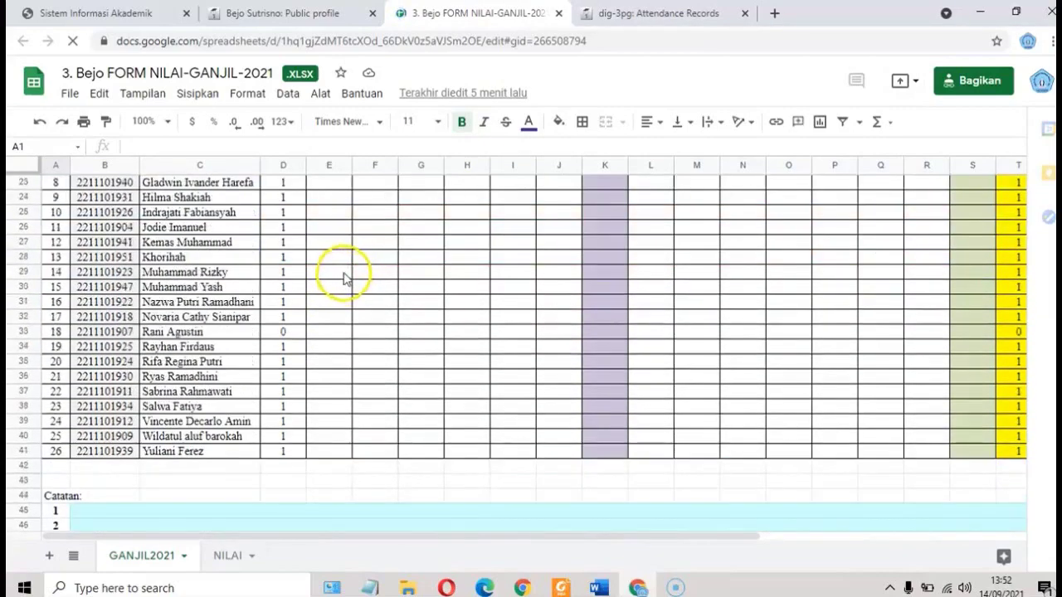
{"action": "scroll", "coordinate": [349, 274], "scroll_direction": "up", "scroll_amount": 1}
{"action": "scroll", "coordinate": [346, 271], "scroll_direction": "up", "scroll_amount": 1}
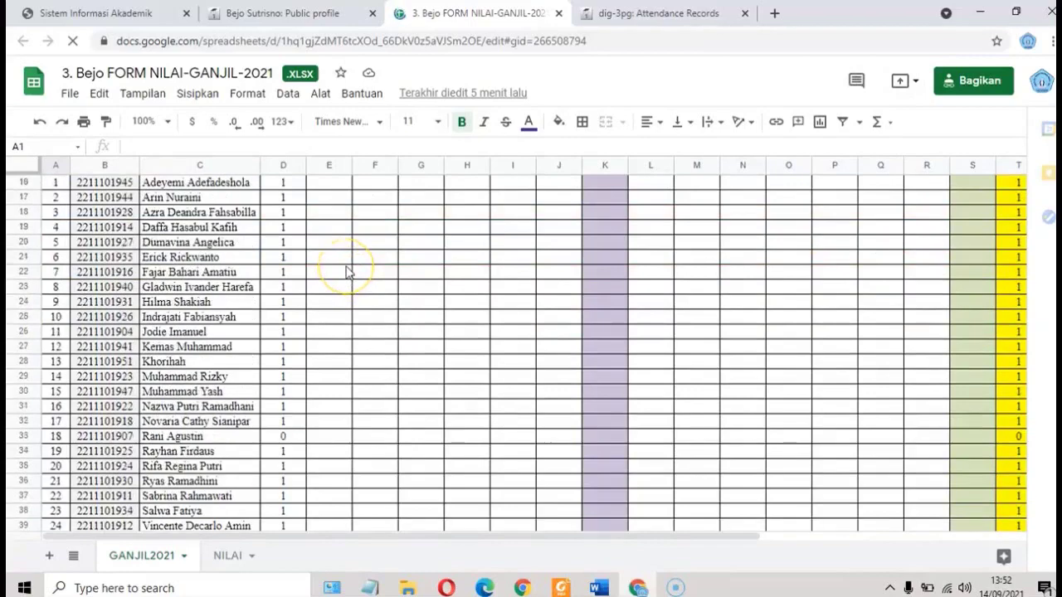
{"action": "scroll", "coordinate": [347, 271], "scroll_direction": "up", "scroll_amount": 2}
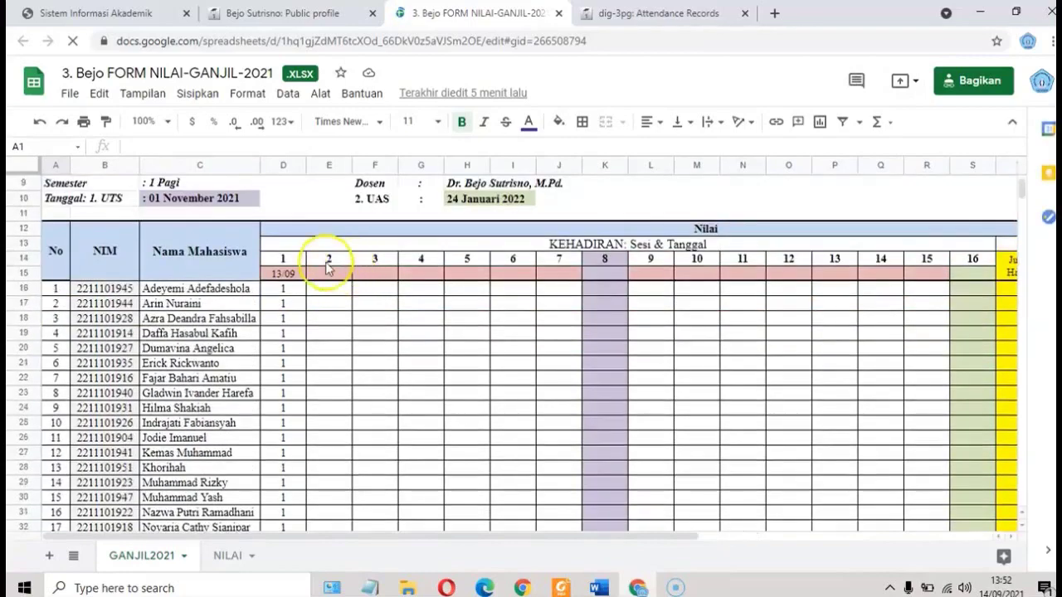
{"action": "scroll", "coordinate": [315, 257], "scroll_direction": "up", "scroll_amount": 1}
{"action": "scroll", "coordinate": [237, 205], "scroll_direction": "up", "scroll_amount": 1}
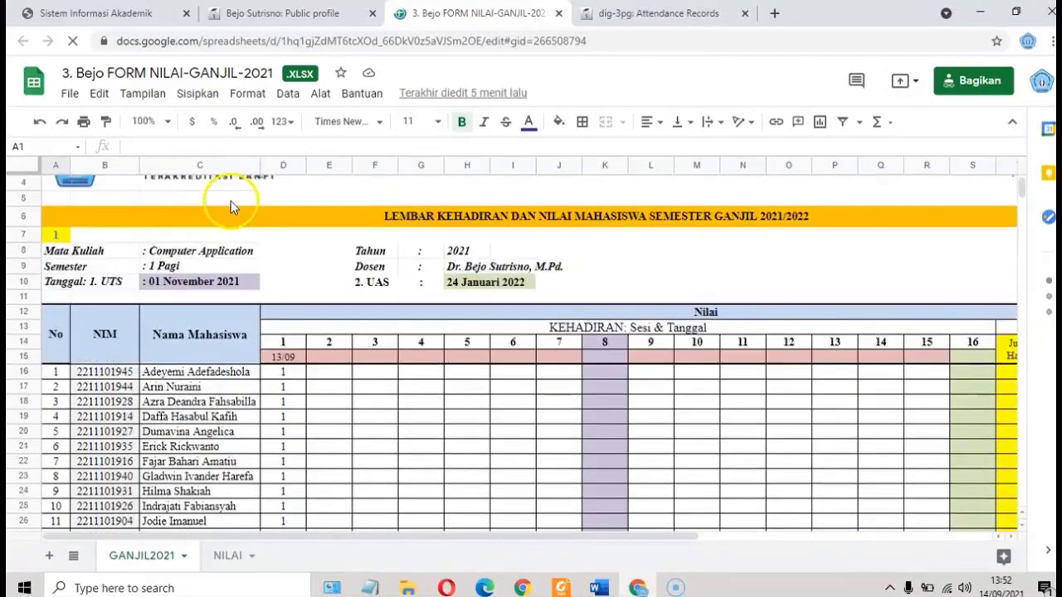
{"action": "scroll", "coordinate": [280, 348], "scroll_direction": "up", "scroll_amount": 1}
{"action": "scroll", "coordinate": [280, 346], "scroll_direction": "down", "scroll_amount": 1}
{"action": "scroll", "coordinate": [281, 347], "scroll_direction": "down", "scroll_amount": 3}
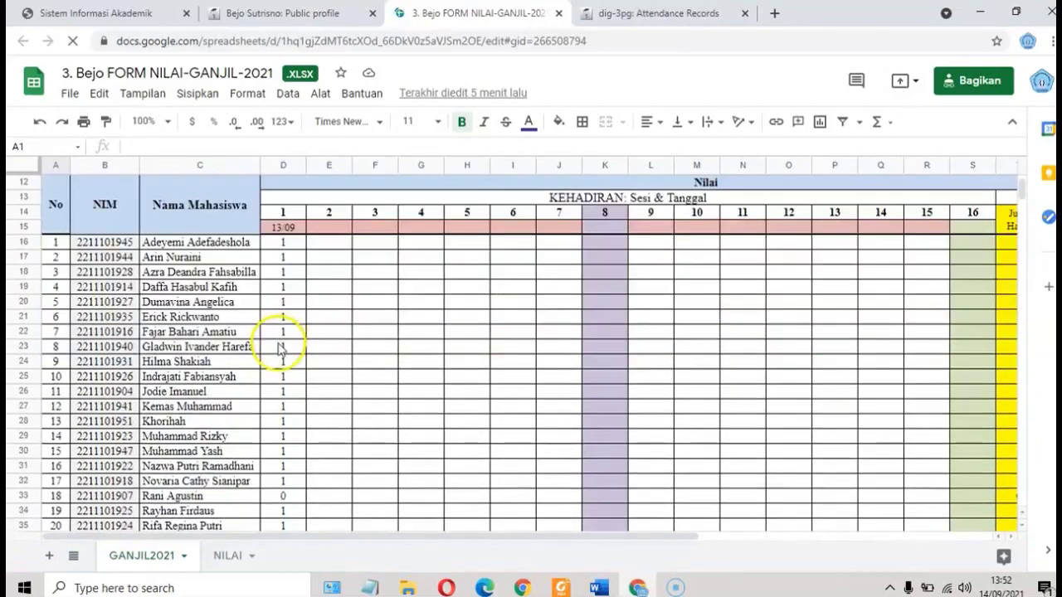
{"action": "scroll", "coordinate": [280, 347], "scroll_direction": "down", "scroll_amount": 1}
{"action": "scroll", "coordinate": [280, 346], "scroll_direction": "down", "scroll_amount": 1}
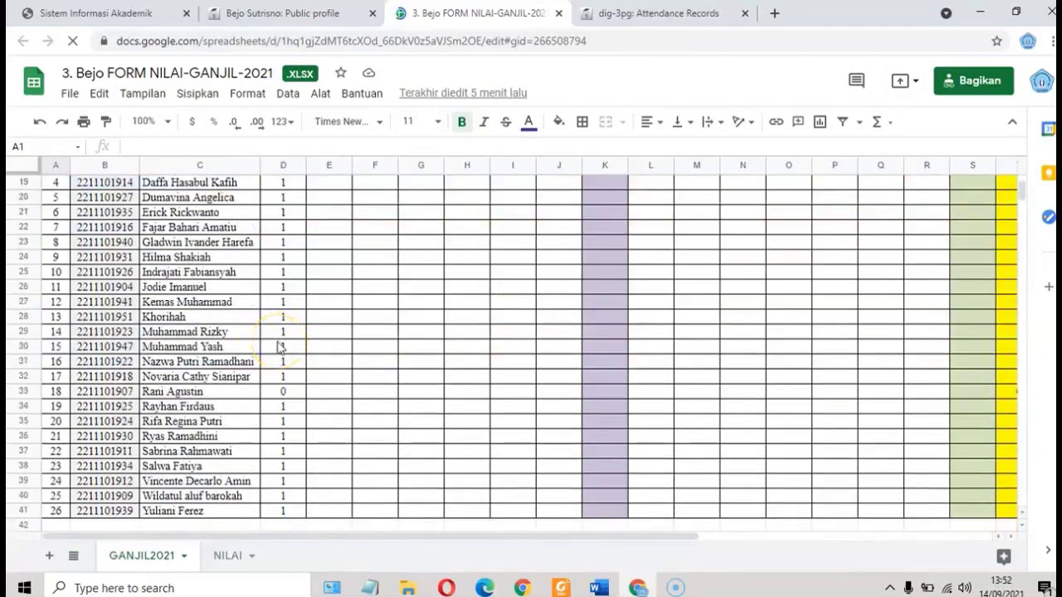
{"action": "scroll", "coordinate": [213, 485], "scroll_direction": "down", "scroll_amount": 1}
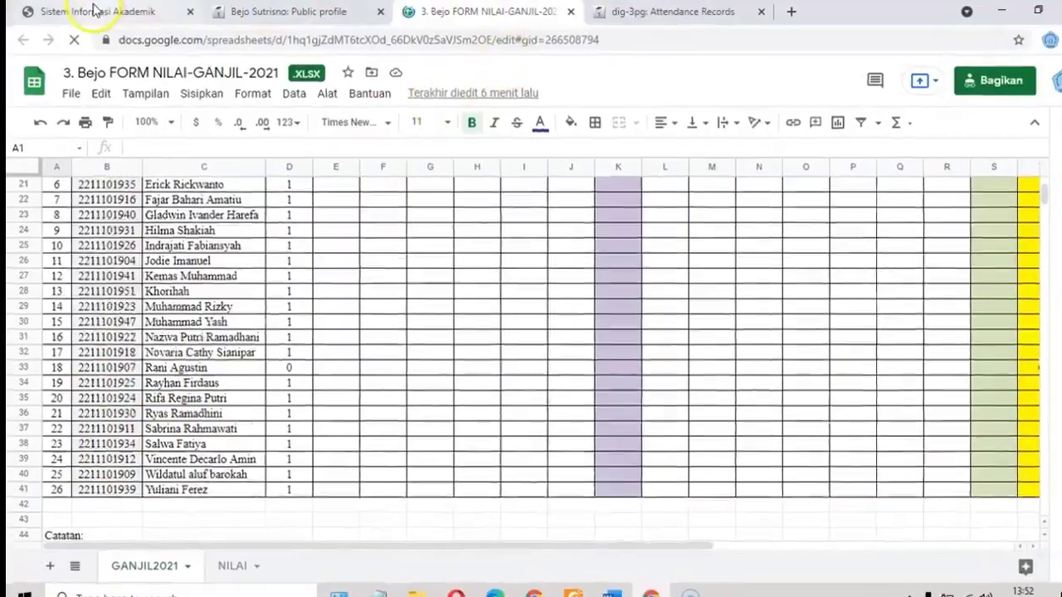
In eCampus, go to DOSEN > 02 Input Nilai Mahasiswa
{"action": "left_click", "coordinate": [99, 13]}
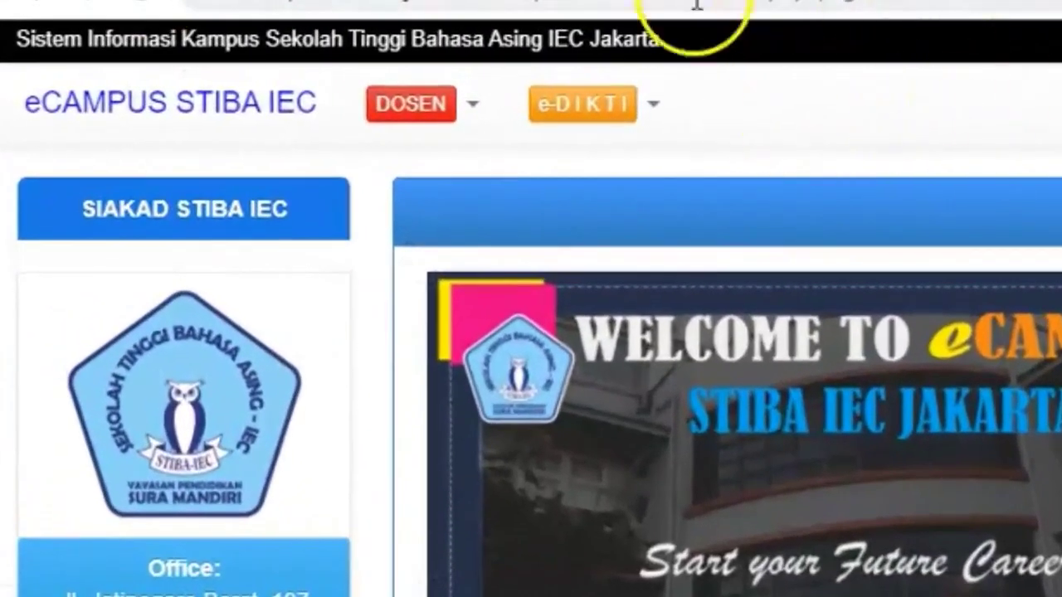
{"action": "left_click", "coordinate": [475, 113]}
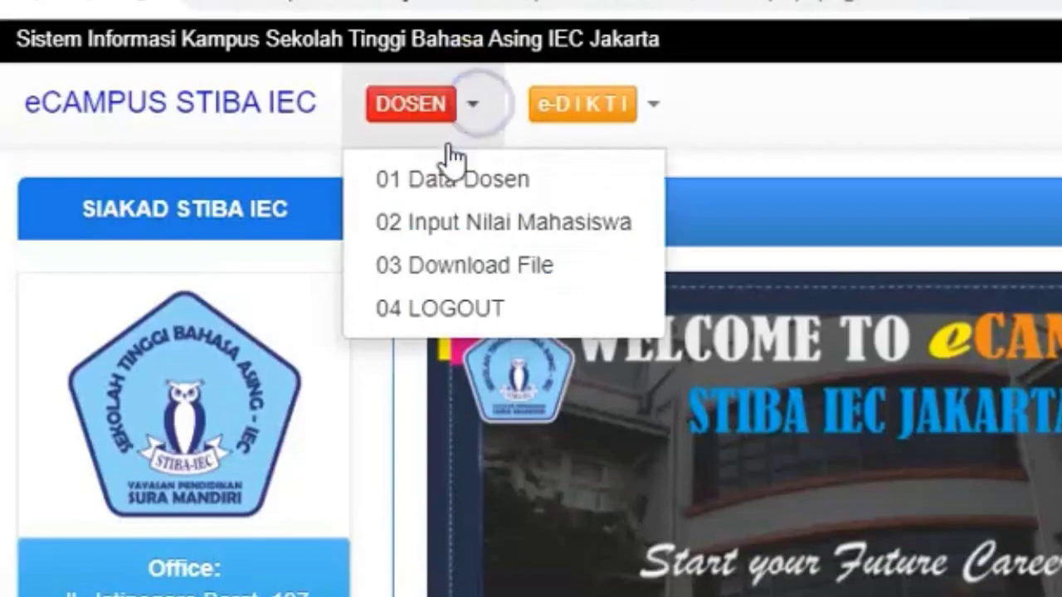
{"action": "left_click", "coordinate": [497, 224]}
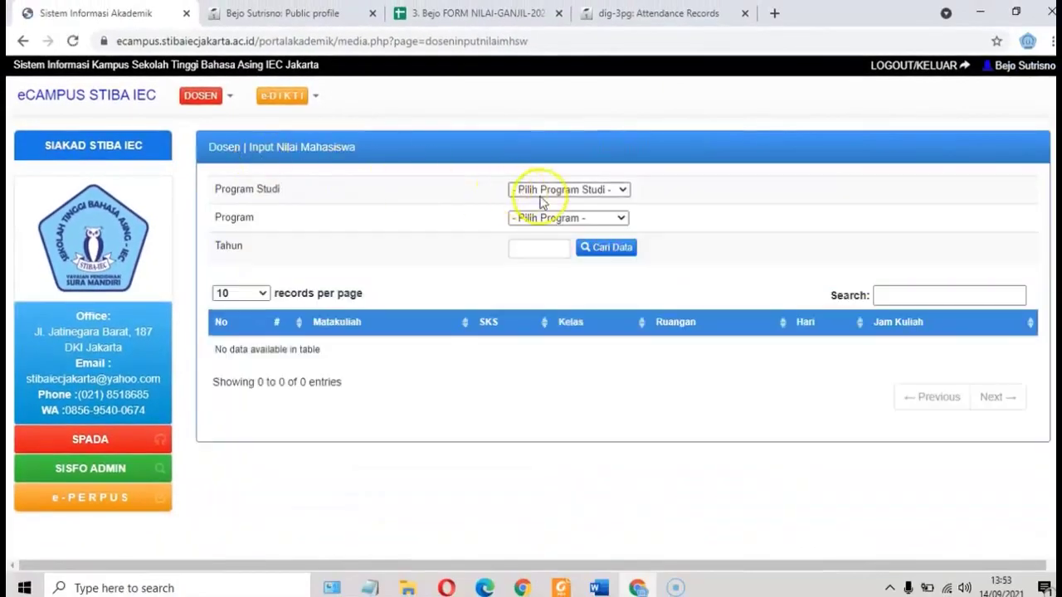
Filter by Program Studi 79202 Sastra Inggris, R -- REGULER, year 2021 and search
{"action": "left_click", "coordinate": [539, 190]}
{"action": "left_click", "coordinate": [581, 232]}
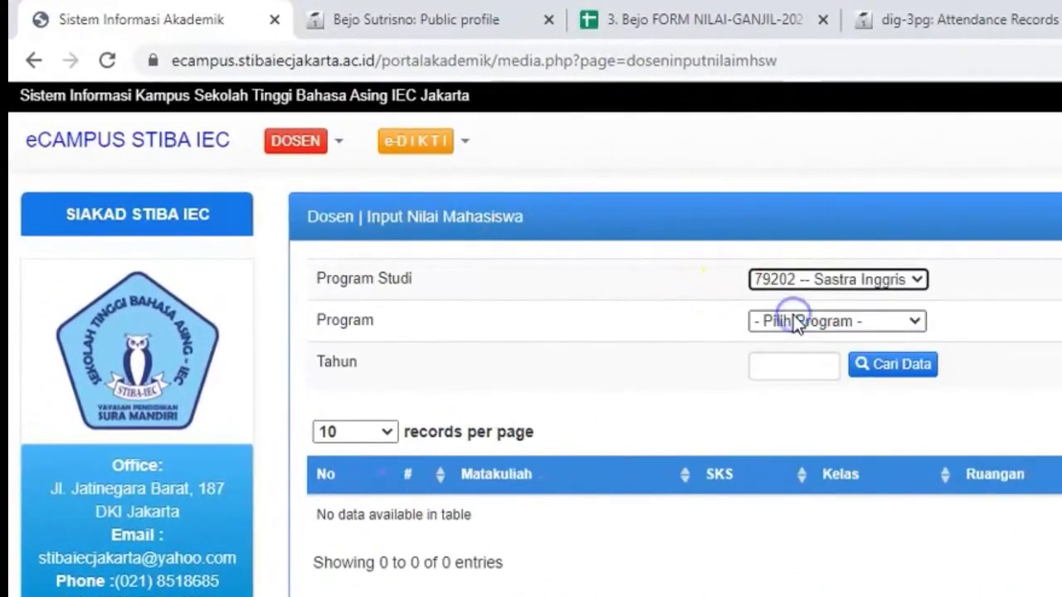
{"action": "left_click", "coordinate": [578, 232]}
{"action": "left_click", "coordinate": [792, 362]}
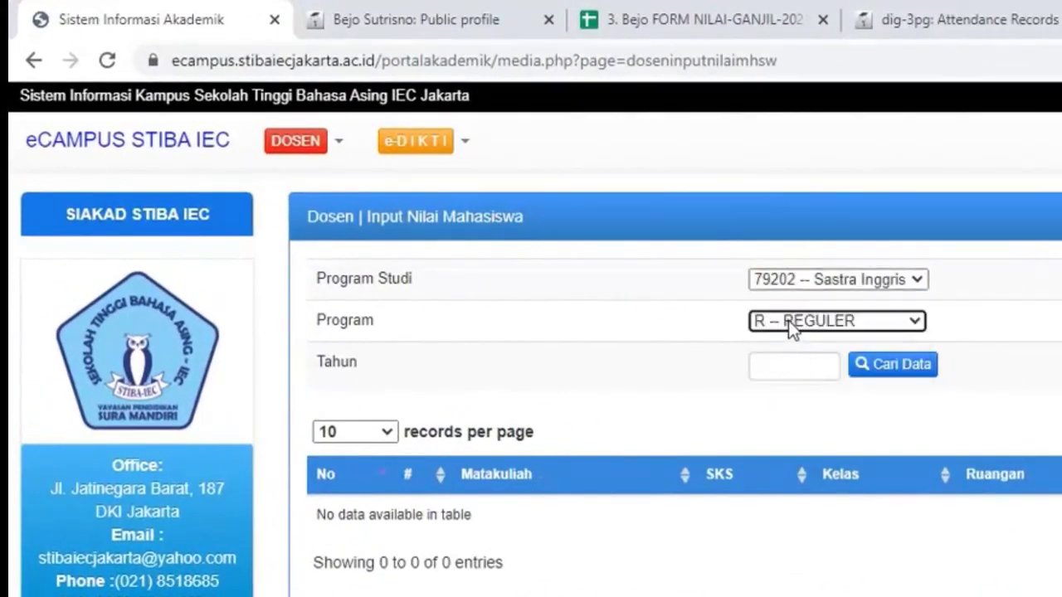
{"action": "left_click", "coordinate": [792, 323]}
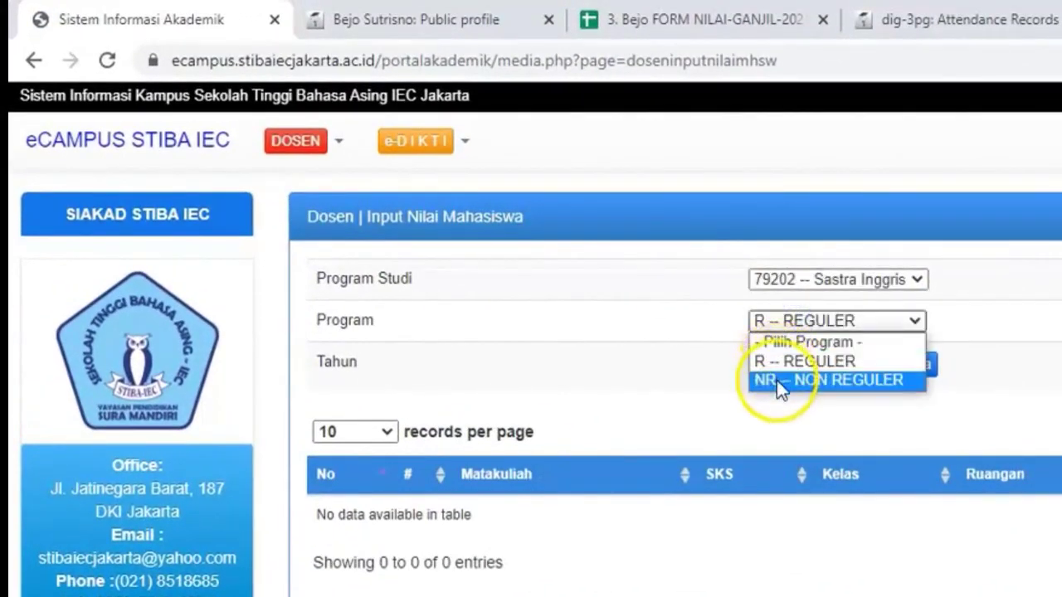
{"action": "left_click", "coordinate": [782, 361]}
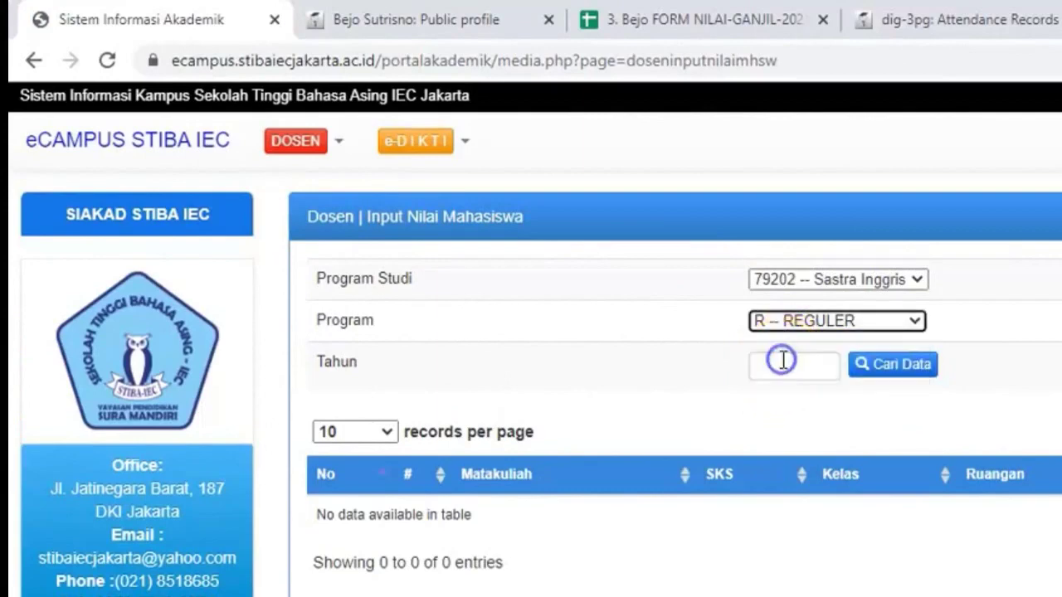
{"action": "left_click", "coordinate": [794, 363]}
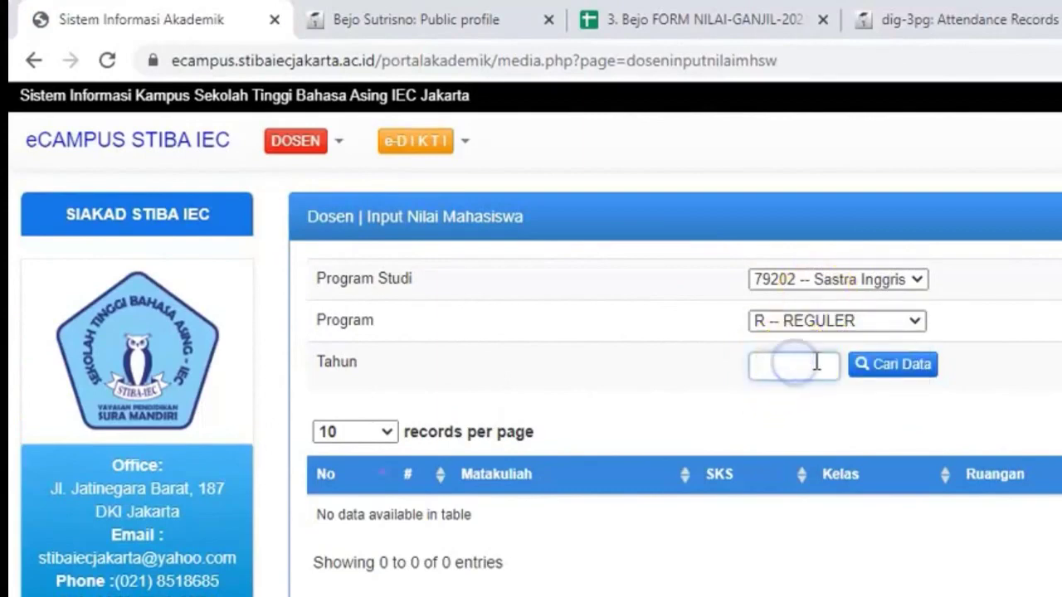
{"action": "type", "text": "2021"}
{"action": "left_click", "coordinate": [919, 369]}
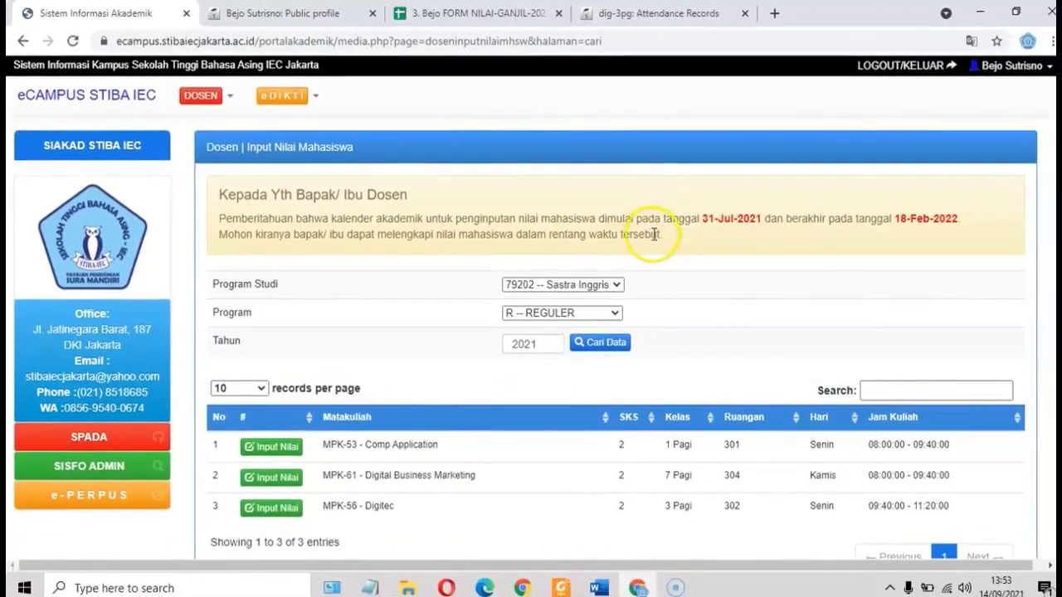
Scroll the eCampus grade list down to student 26 and back, then return to FORM NILAI
{"action": "scroll", "coordinate": [654, 235], "scroll_direction": "down", "scroll_amount": 1}
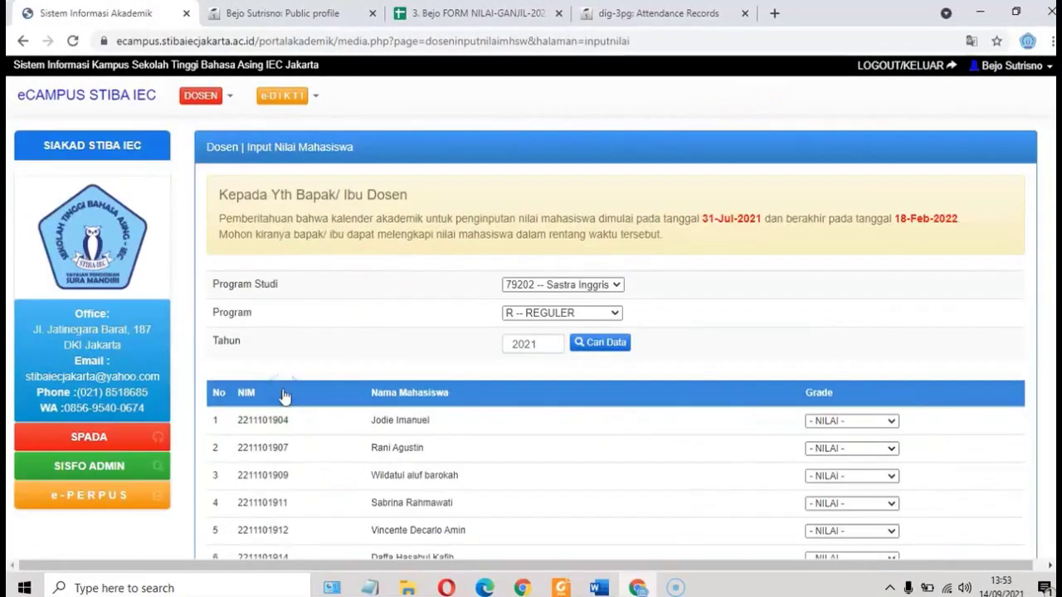
{"action": "scroll", "coordinate": [323, 331], "scroll_direction": "down", "scroll_amount": 2}
{"action": "scroll", "coordinate": [340, 307], "scroll_direction": "down", "scroll_amount": 3}
{"action": "scroll", "coordinate": [355, 290], "scroll_direction": "down", "scroll_amount": 3}
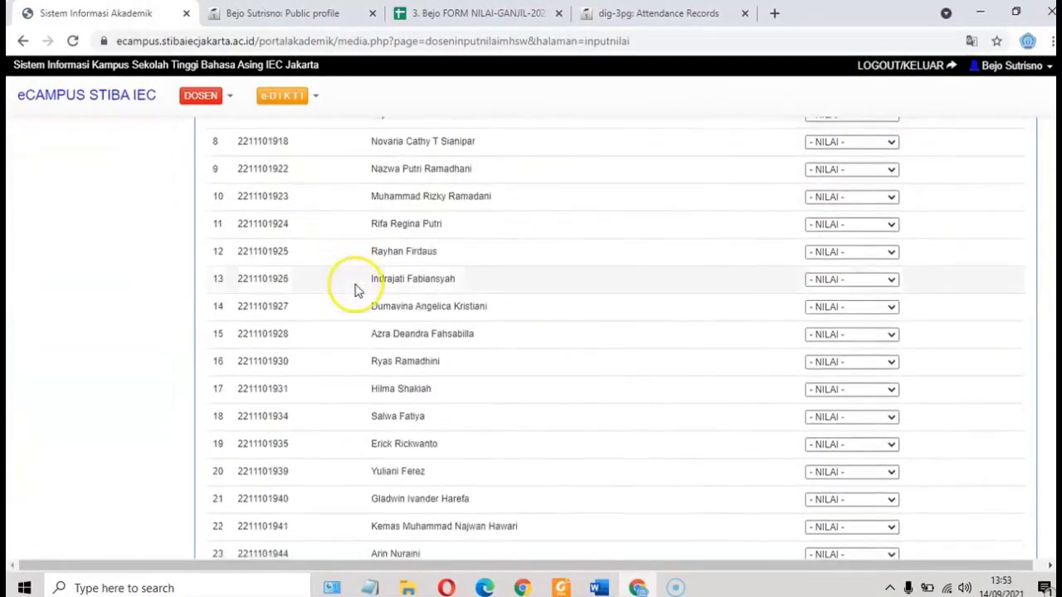
{"action": "scroll", "coordinate": [357, 286], "scroll_direction": "down", "scroll_amount": 2}
{"action": "scroll", "coordinate": [370, 286], "scroll_direction": "down", "scroll_amount": 2}
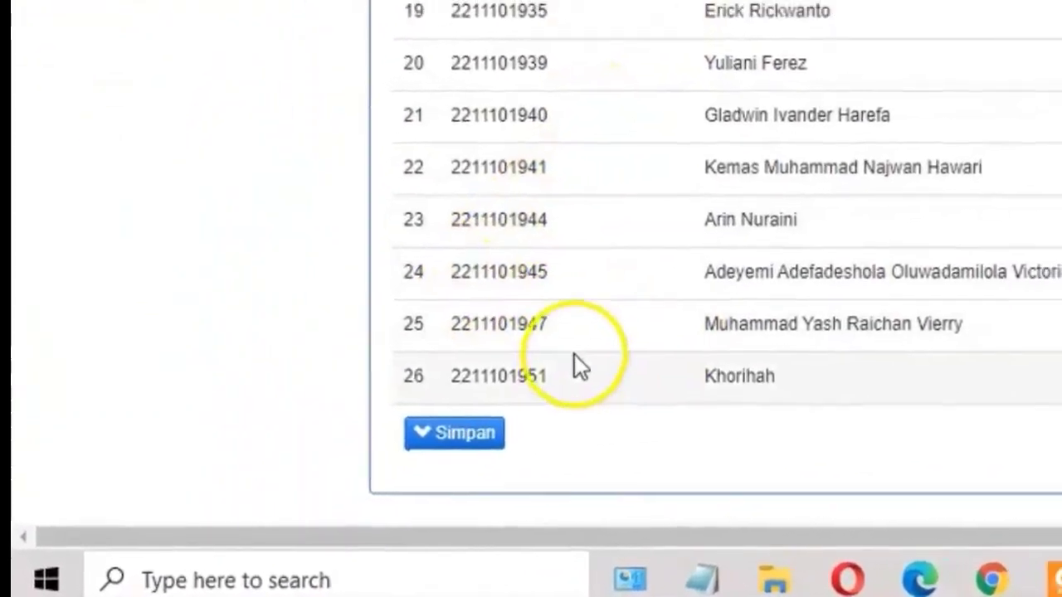
{"action": "scroll", "coordinate": [379, 384], "scroll_direction": "up", "scroll_amount": 3}
{"action": "scroll", "coordinate": [384, 343], "scroll_direction": "up", "scroll_amount": 3}
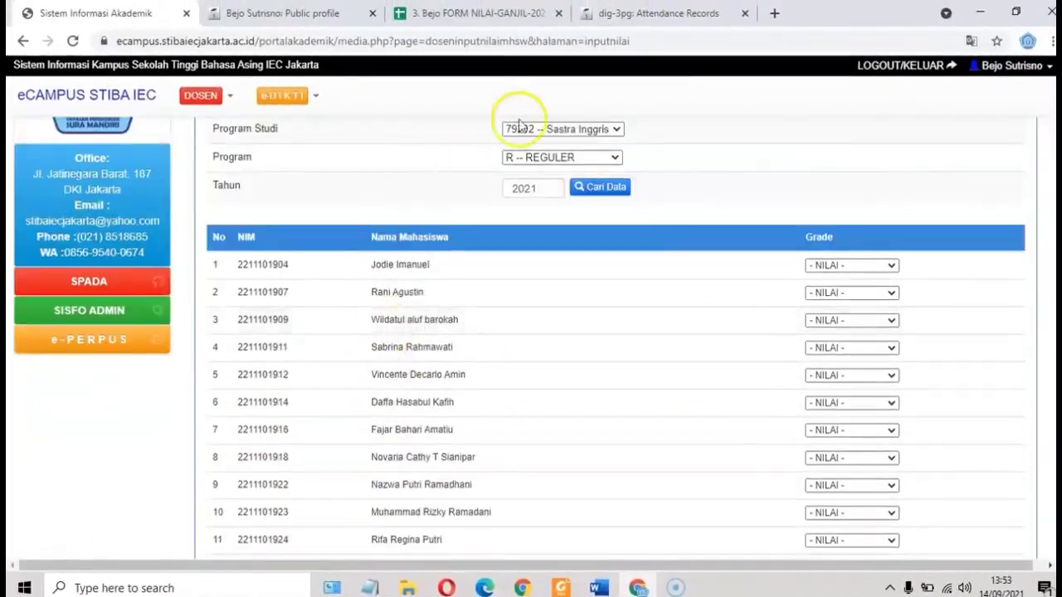
{"action": "left_click", "coordinate": [489, 13]}
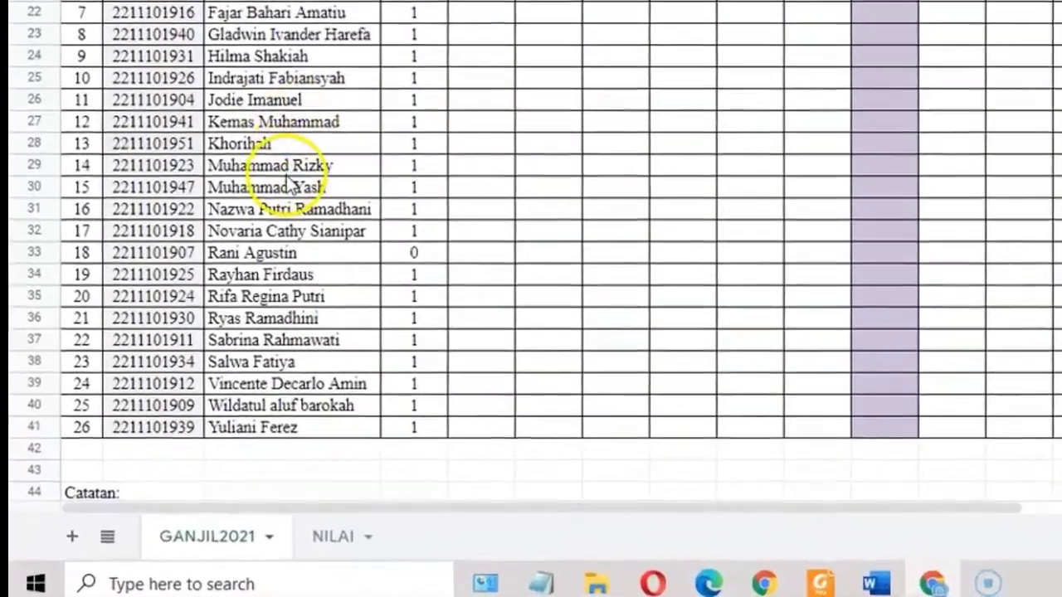
{"action": "scroll", "coordinate": [309, 154], "scroll_direction": "up", "scroll_amount": 2}
{"action": "scroll", "coordinate": [307, 151], "scroll_direction": "up", "scroll_amount": 1}
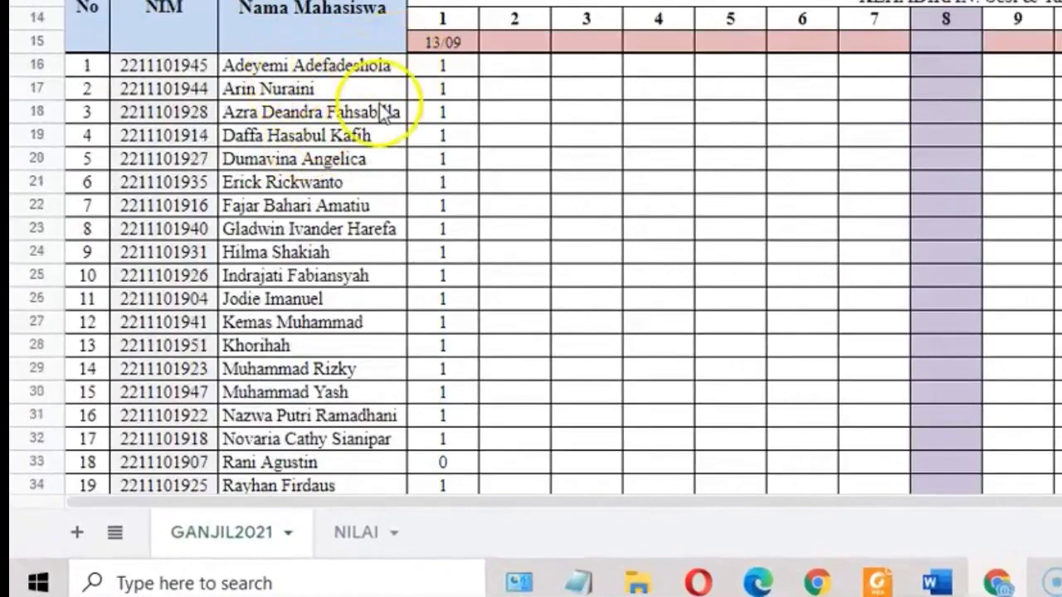
{"action": "scroll", "coordinate": [381, 150], "scroll_direction": "down", "scroll_amount": 3}
{"action": "scroll", "coordinate": [384, 159], "scroll_direction": "down", "scroll_amount": 2}
{"action": "scroll", "coordinate": [398, 149], "scroll_direction": "up", "scroll_amount": 5}
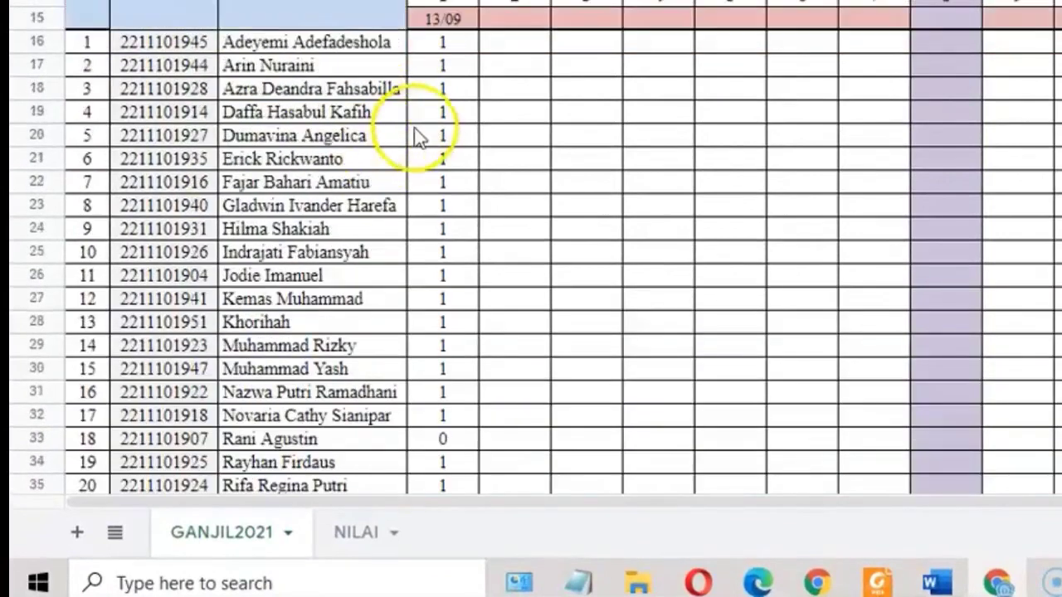
{"action": "scroll", "coordinate": [419, 132], "scroll_direction": "up", "scroll_amount": 1}
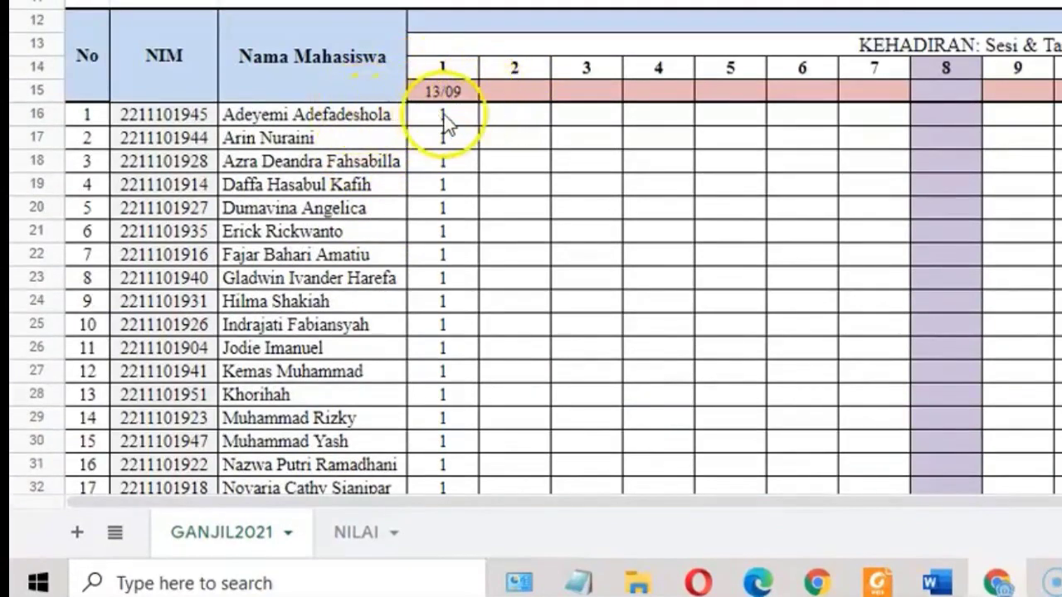
{"action": "scroll", "coordinate": [461, 186], "scroll_direction": "down", "scroll_amount": 3}
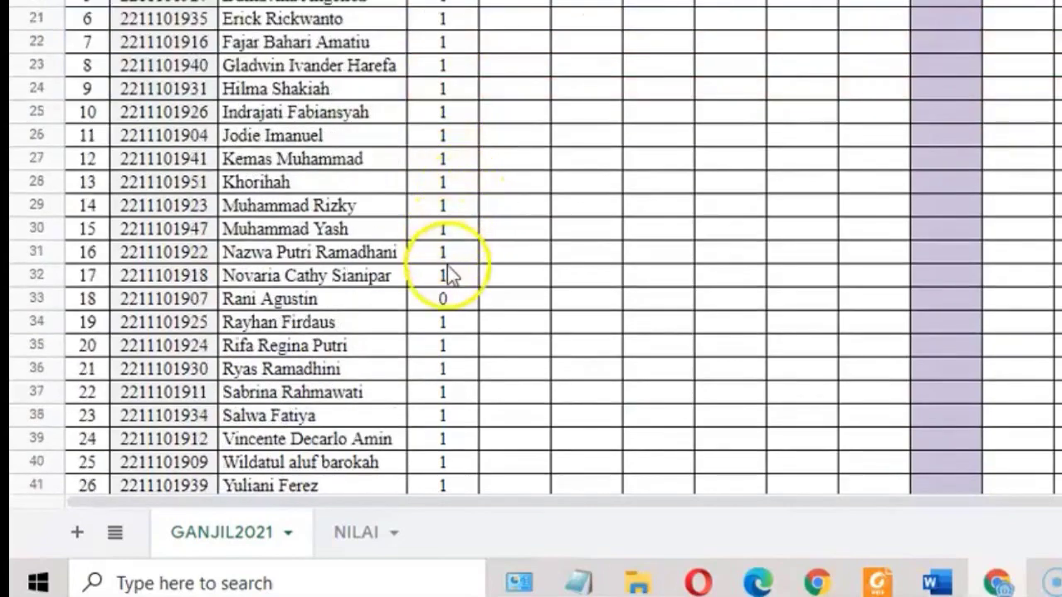
{"action": "scroll", "coordinate": [580, 257], "scroll_direction": "up", "scroll_amount": 2}
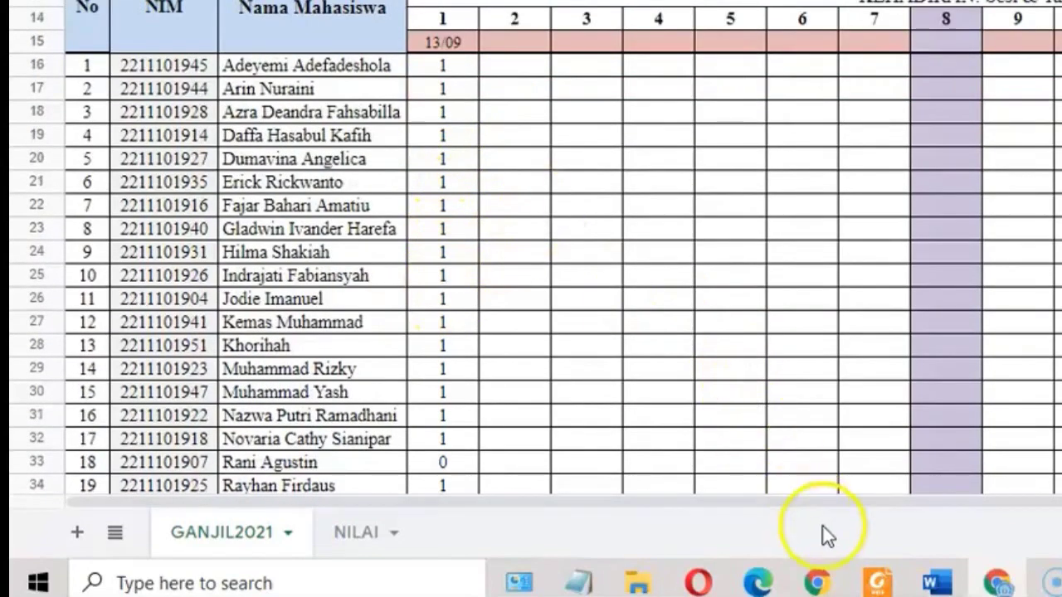
{"action": "left_click_drag", "start_coordinate": [835, 503], "coordinate": [901, 504]}
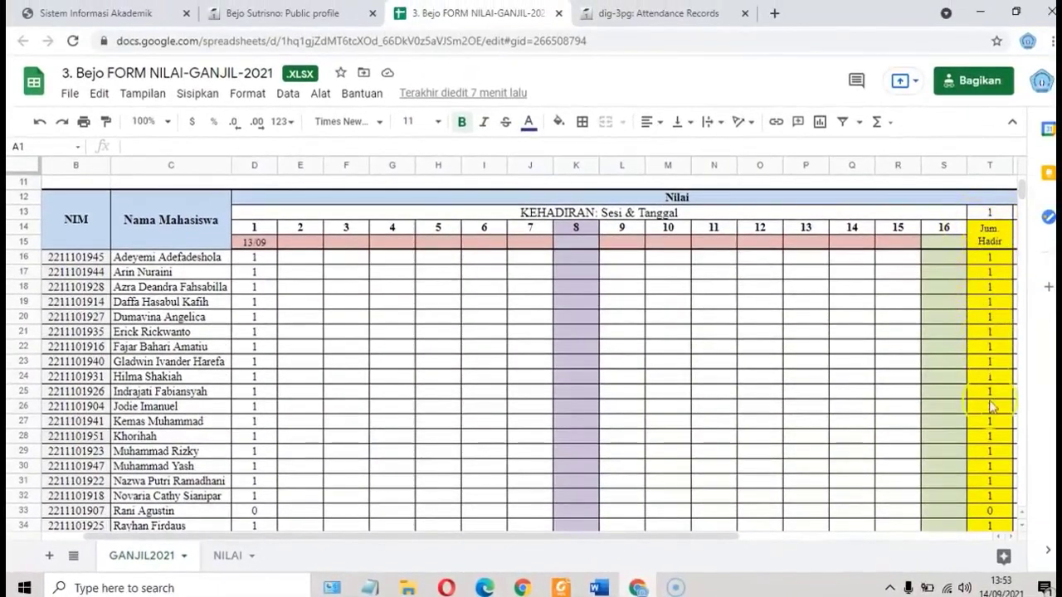
{"action": "left_click_drag", "start_coordinate": [635, 536], "coordinate": [754, 534]}
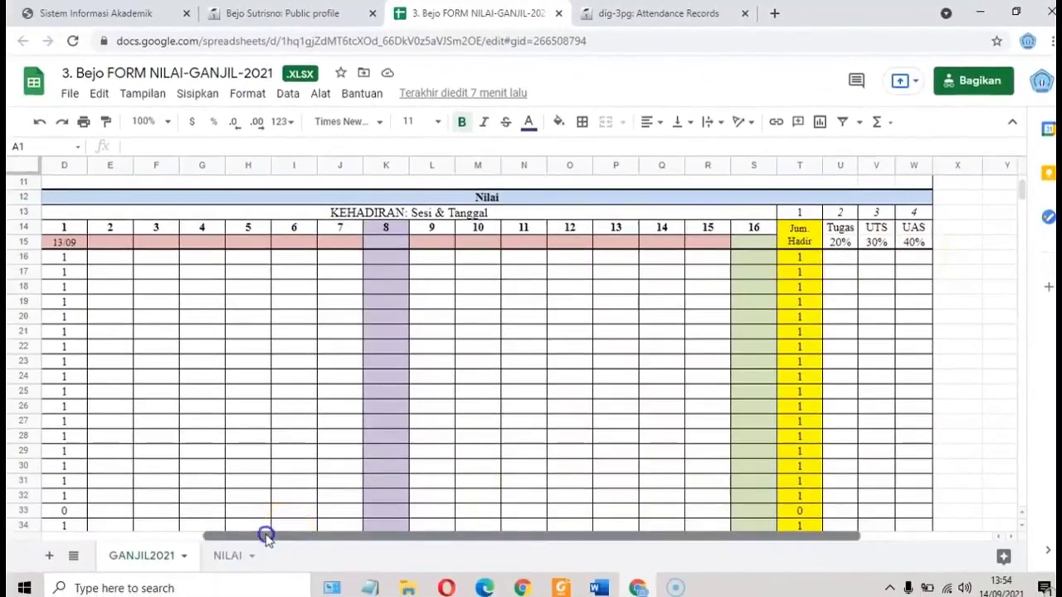
{"action": "left_click_drag", "start_coordinate": [265, 535], "coordinate": [108, 534]}
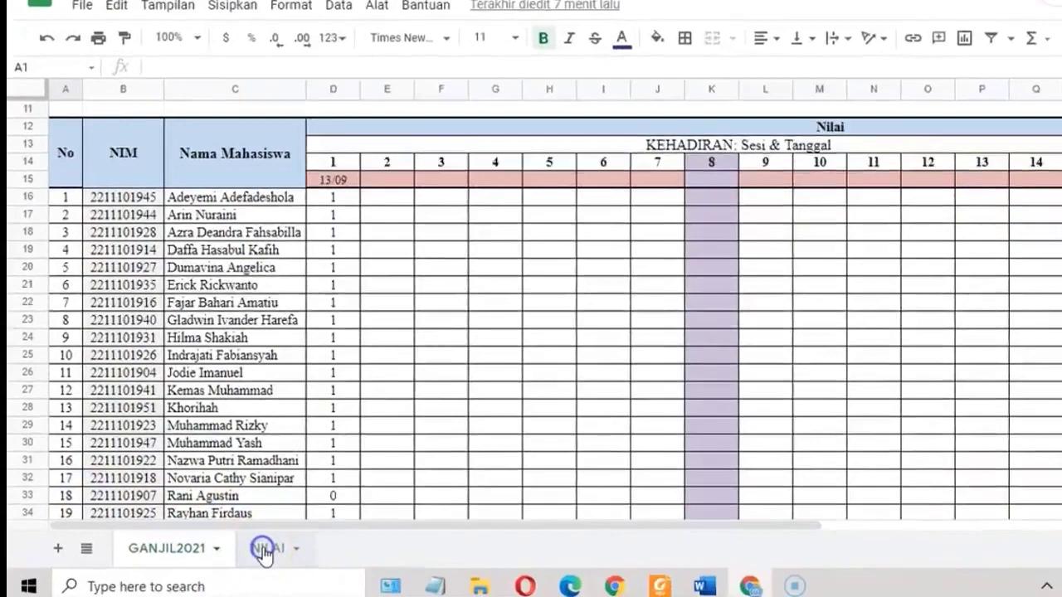
{"action": "left_click", "coordinate": [264, 551]}
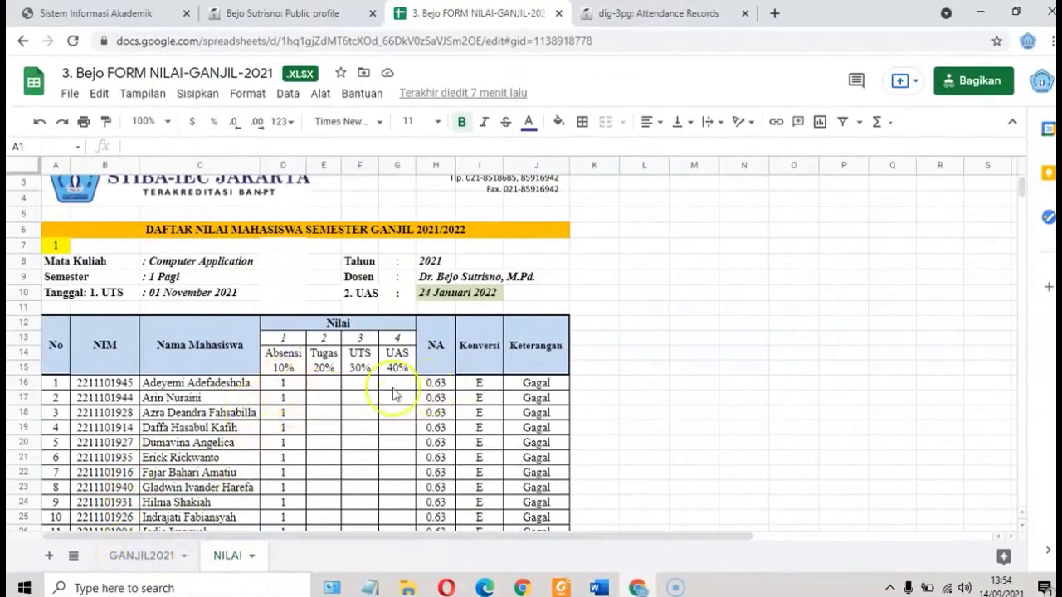
{"action": "scroll", "coordinate": [224, 412], "scroll_direction": "down", "scroll_amount": 3}
{"action": "scroll", "coordinate": [227, 511], "scroll_direction": "down", "scroll_amount": 2}
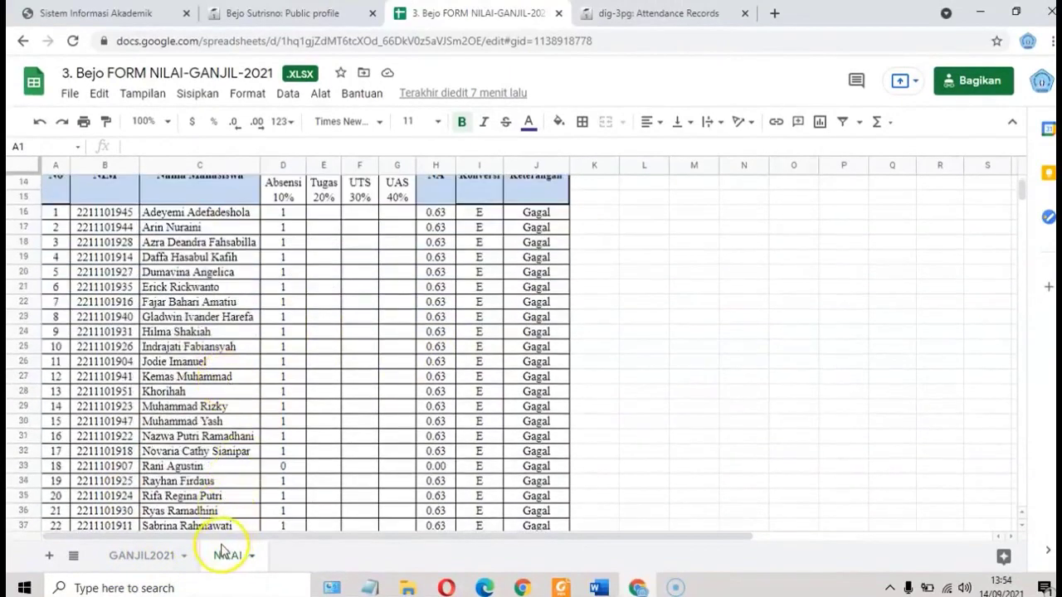
{"action": "left_click", "coordinate": [139, 556]}
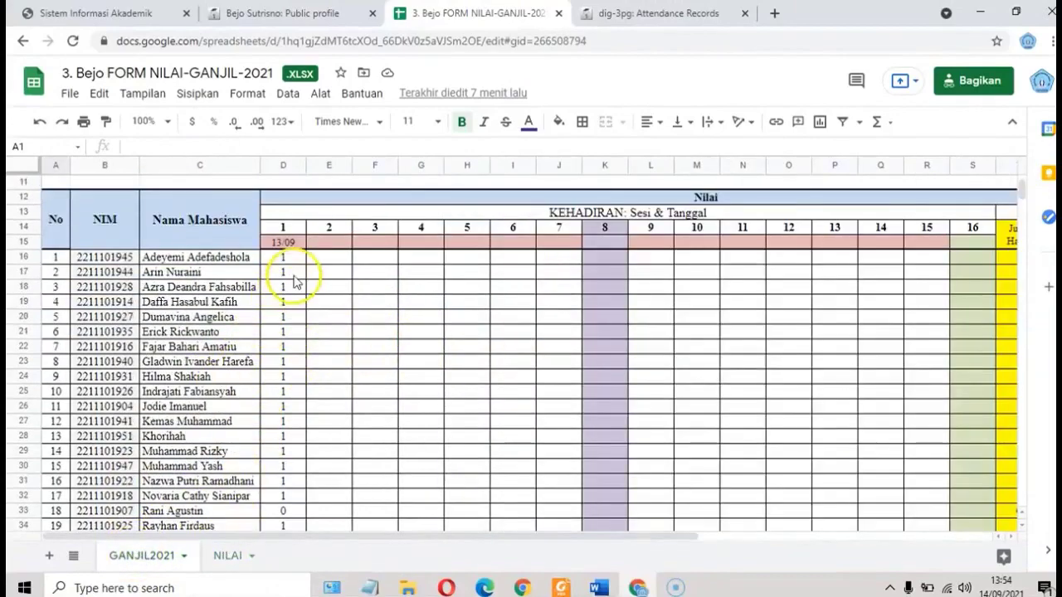
{"action": "scroll", "coordinate": [296, 282], "scroll_direction": "down", "scroll_amount": 3}
{"action": "scroll", "coordinate": [297, 288], "scroll_direction": "down", "scroll_amount": 3}
{"action": "scroll", "coordinate": [296, 282], "scroll_direction": "up", "scroll_amount": 5}
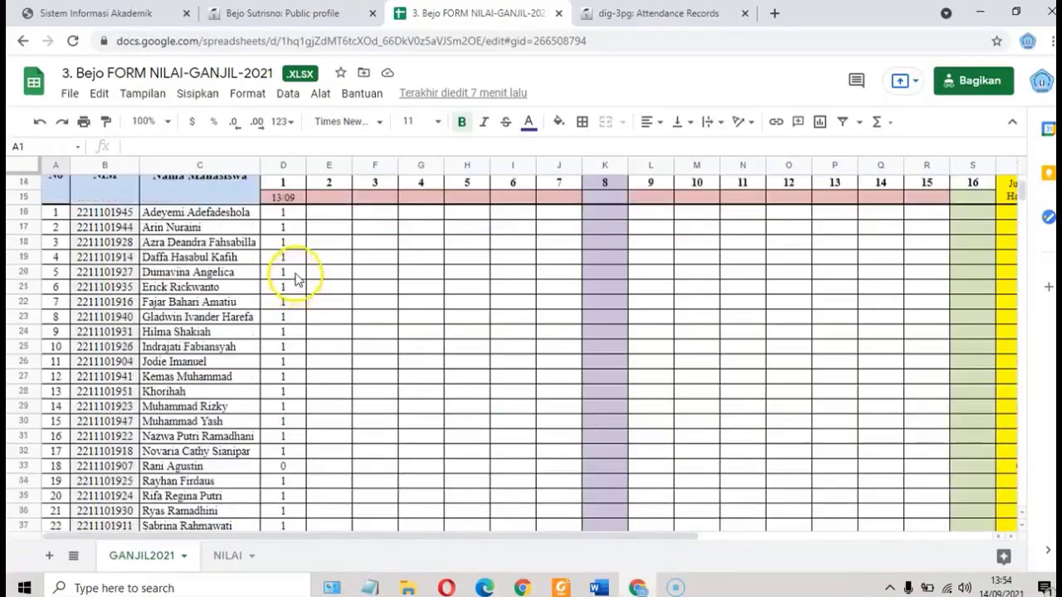
{"action": "scroll", "coordinate": [300, 269], "scroll_direction": "up", "scroll_amount": 3}
{"action": "scroll", "coordinate": [264, 280], "scroll_direction": "down", "scroll_amount": 1}
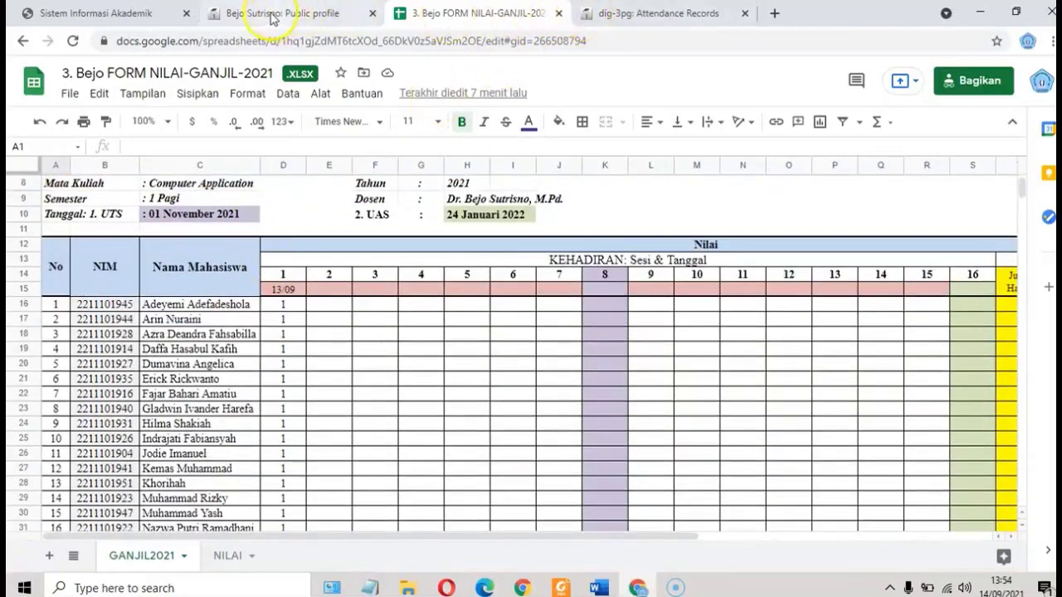
Return to the Sistem Informasi Akademik tab and scroll the 79202 Reguler 2021 student list
{"action": "left_click", "coordinate": [91, 13]}
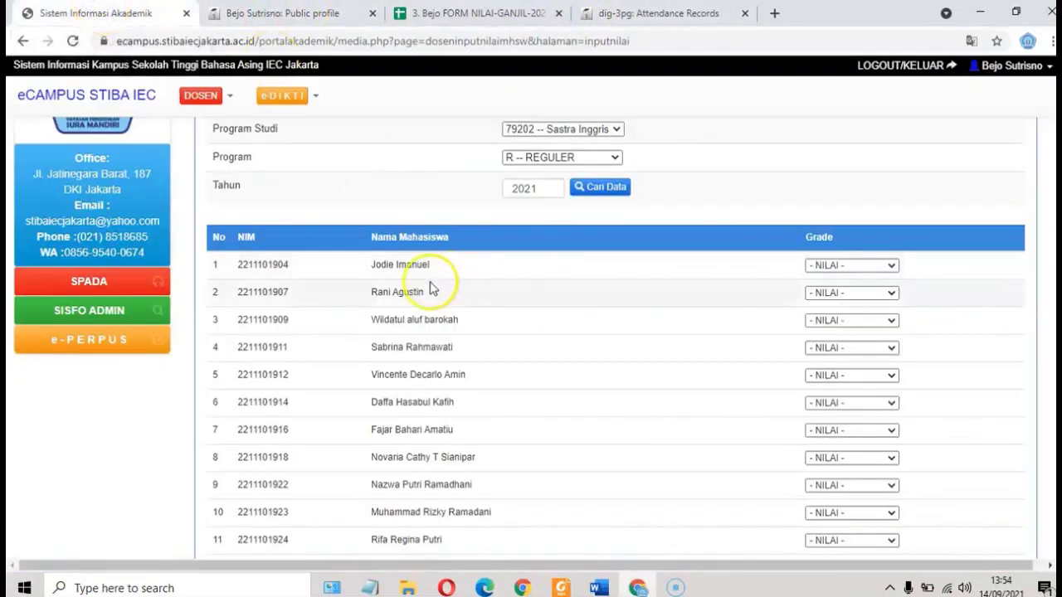
{"action": "scroll", "coordinate": [431, 289], "scroll_direction": "down", "scroll_amount": 2}
{"action": "scroll", "coordinate": [410, 308], "scroll_direction": "down", "scroll_amount": 3}
{"action": "scroll", "coordinate": [408, 243], "scroll_direction": "up", "scroll_amount": 1}
{"action": "scroll", "coordinate": [419, 308], "scroll_direction": "up", "scroll_amount": 3}
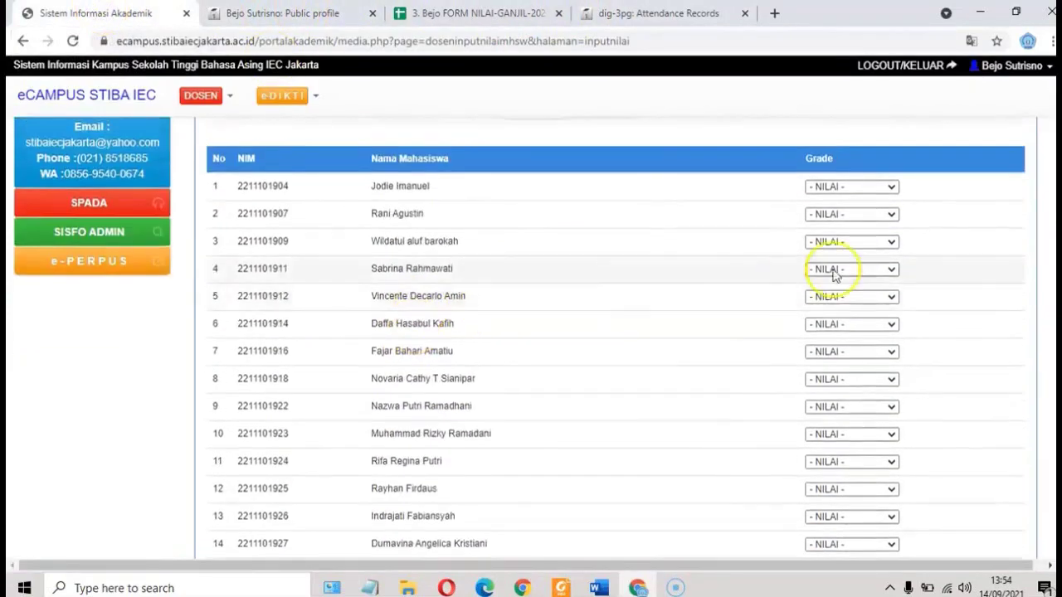
{"action": "scroll", "coordinate": [796, 216], "scroll_direction": "up", "scroll_amount": 2}
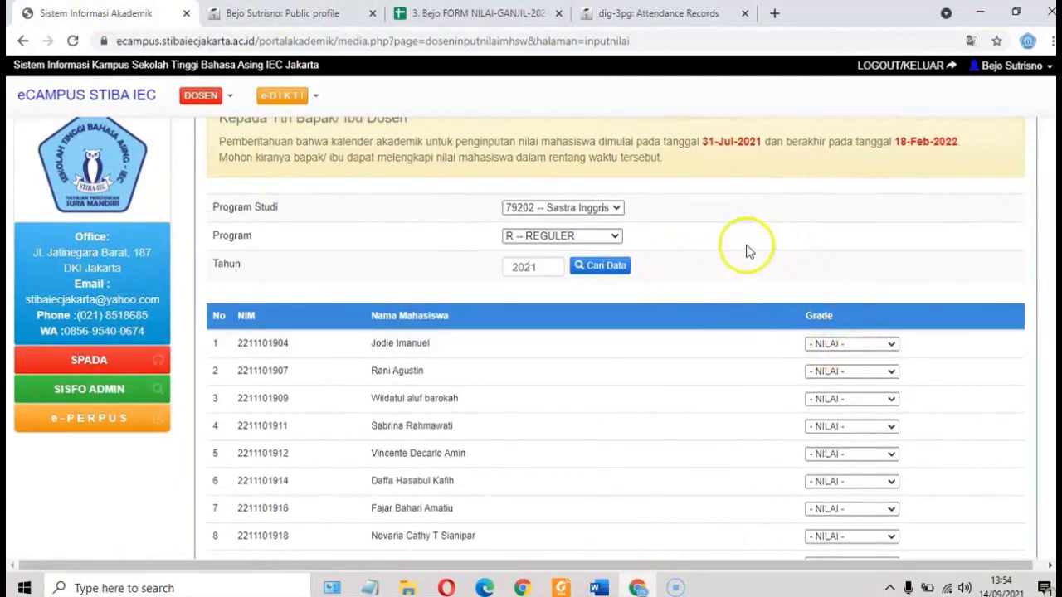
{"action": "left_click", "coordinate": [462, 15]}
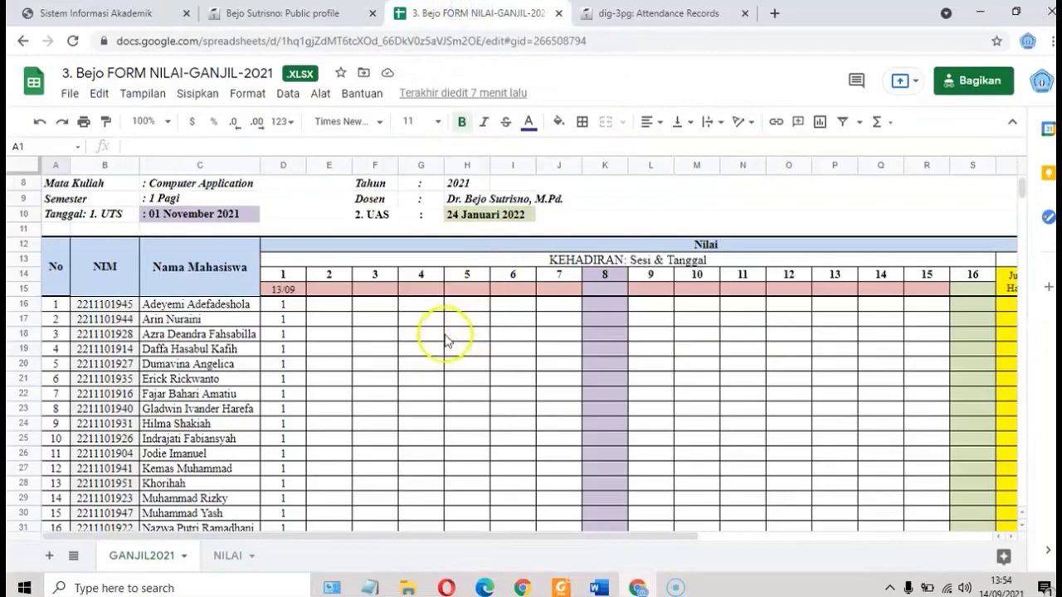
{"action": "scroll", "coordinate": [465, 336], "scroll_direction": "down", "scroll_amount": 3}
{"action": "scroll", "coordinate": [675, 307], "scroll_direction": "down", "scroll_amount": 2}
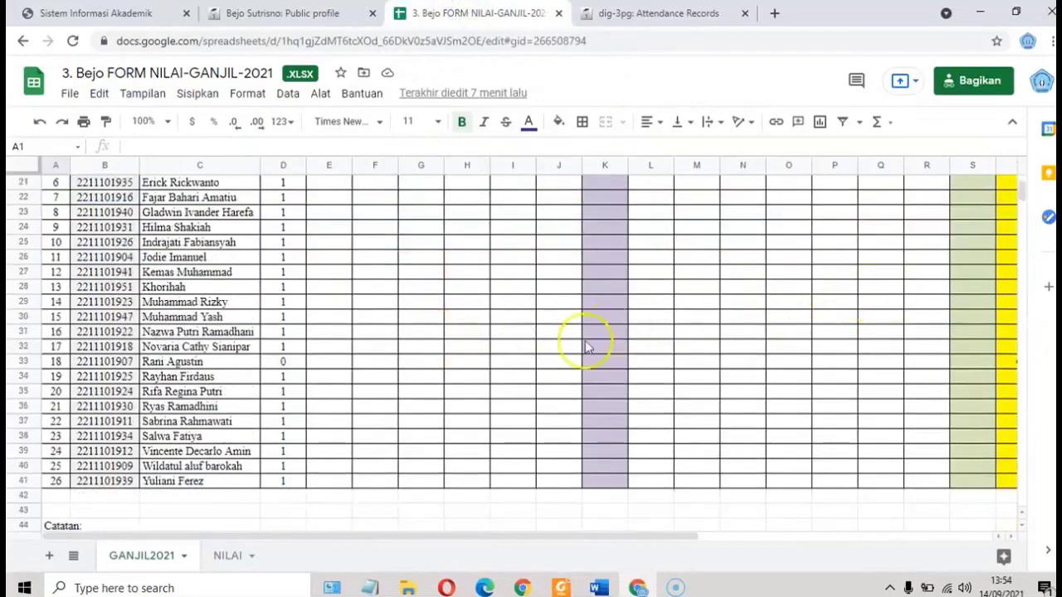
{"action": "left_click", "coordinate": [224, 556]}
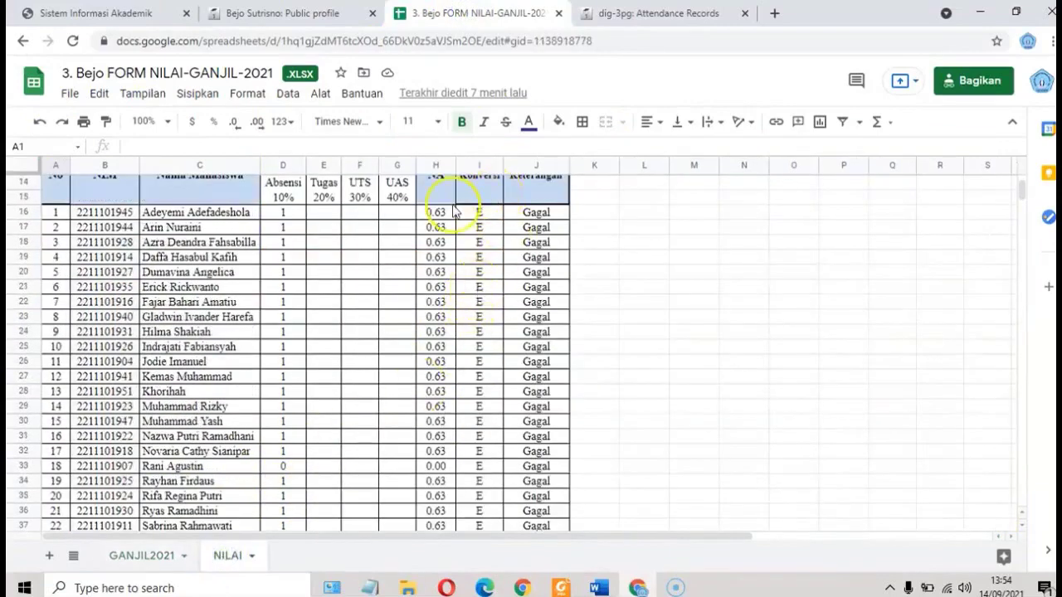
{"action": "scroll", "coordinate": [440, 216], "scroll_direction": "up", "scroll_amount": 1}
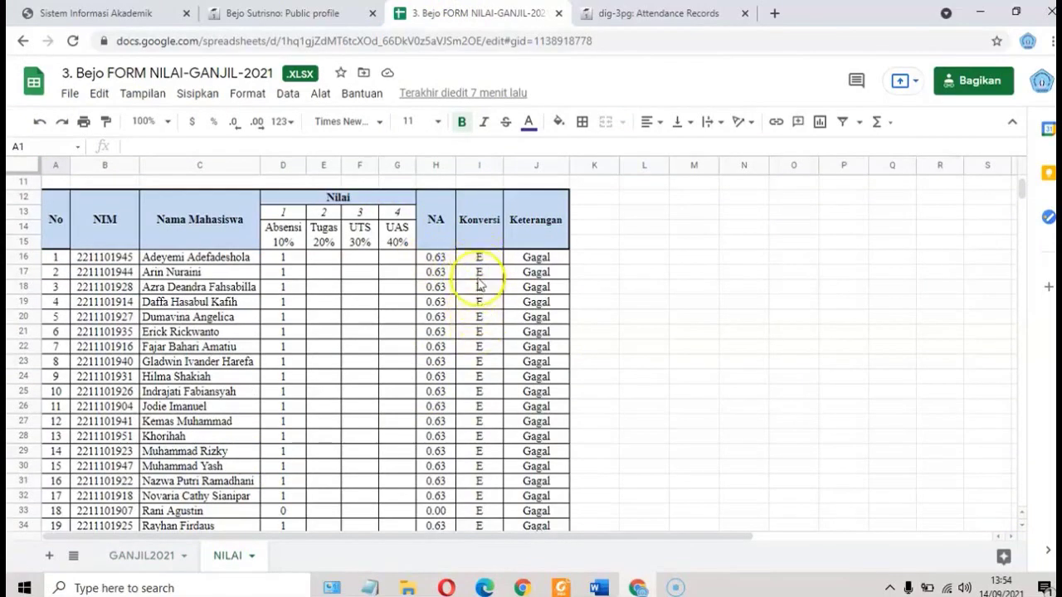
{"action": "left_click", "coordinate": [98, 14]}
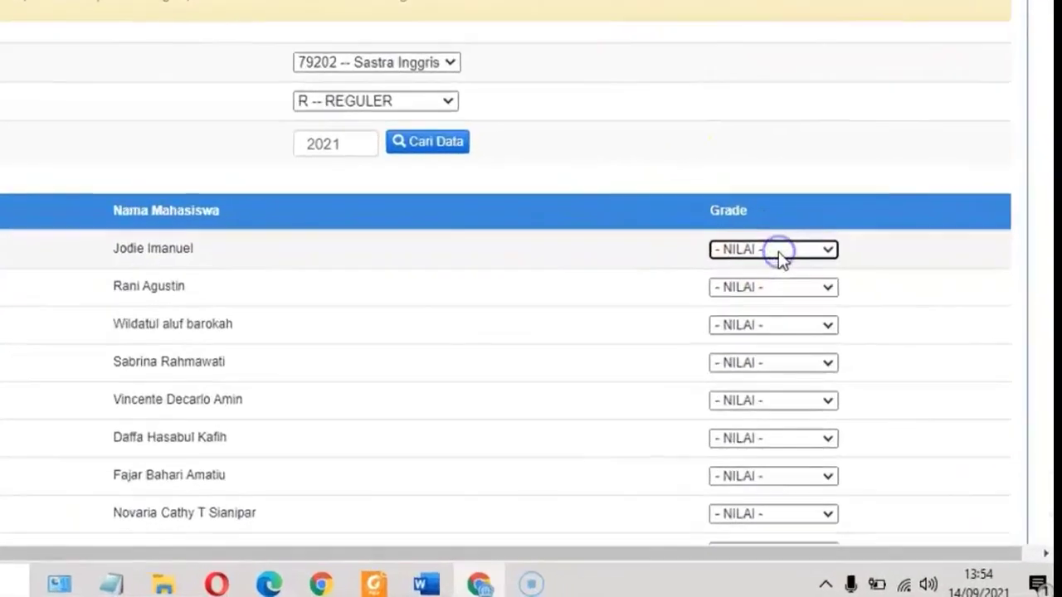
Check the first student's grade options in eCampus, closing them without choosing a grade
{"action": "left_click", "coordinate": [855, 344]}
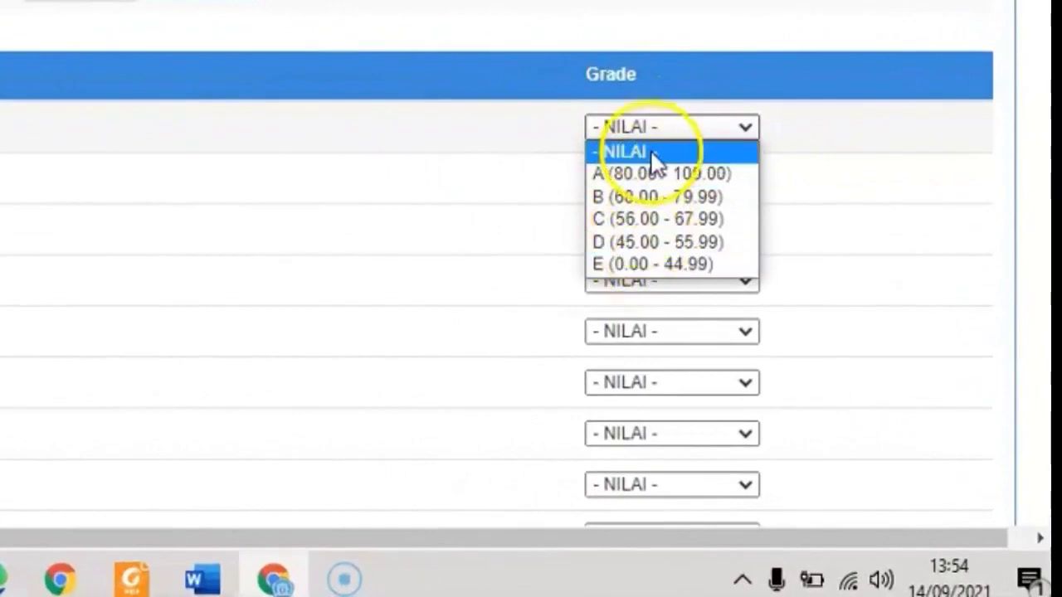
{"action": "left_click", "coordinate": [492, 155]}
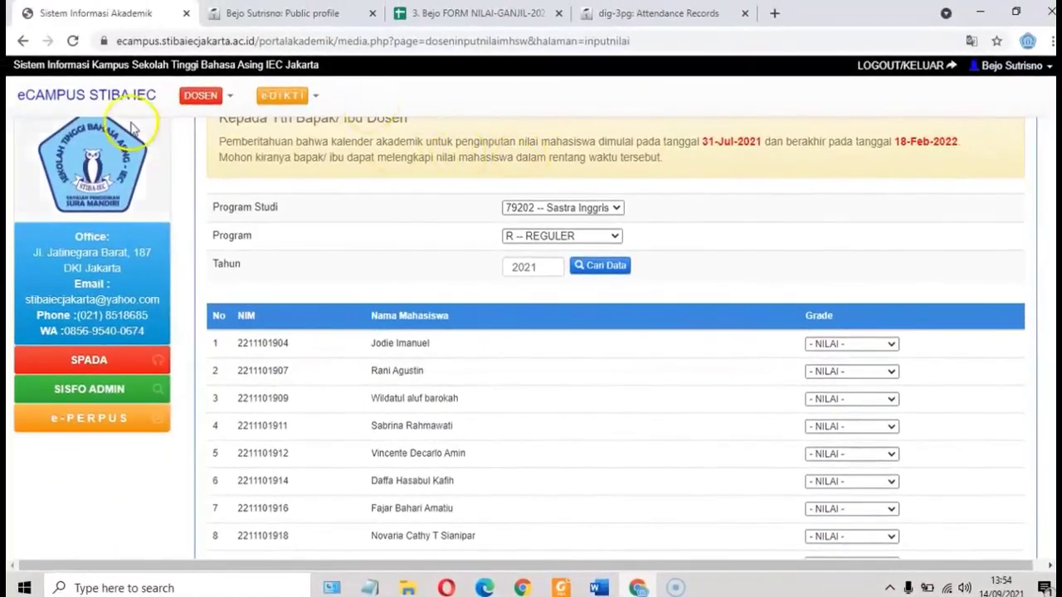
{"action": "left_click", "coordinate": [477, 15]}
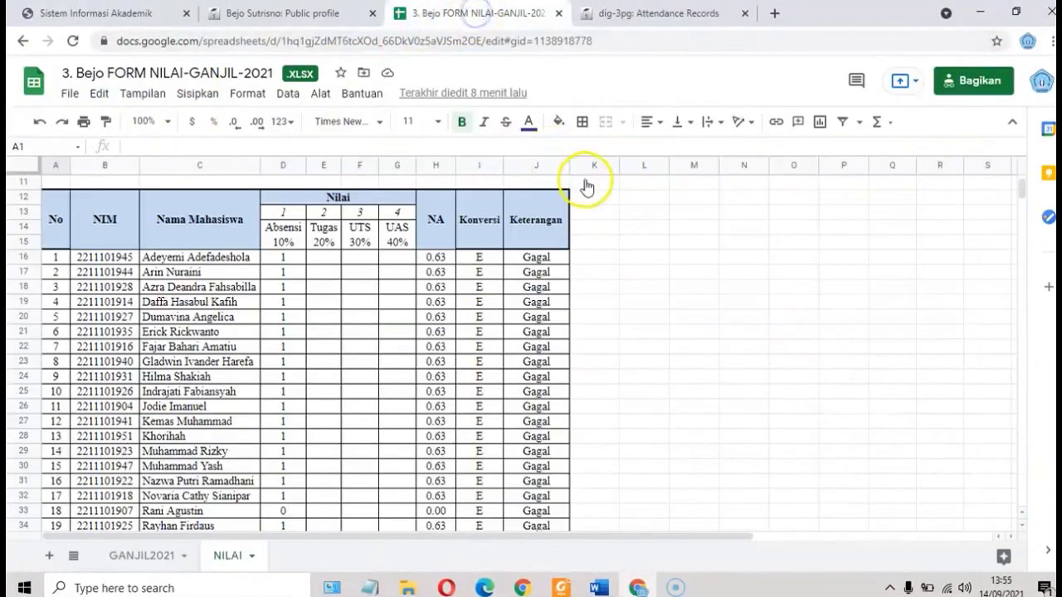
Review the SPADA dig-3pg attendance records for the 13 September session
{"action": "left_click", "coordinate": [296, 13]}
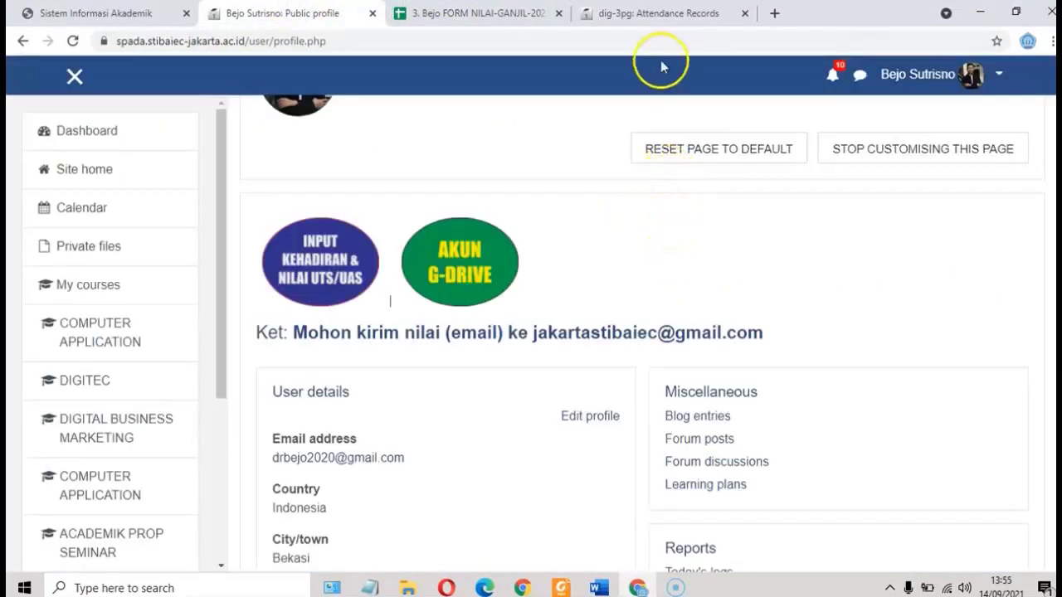
{"action": "left_click", "coordinate": [667, 14]}
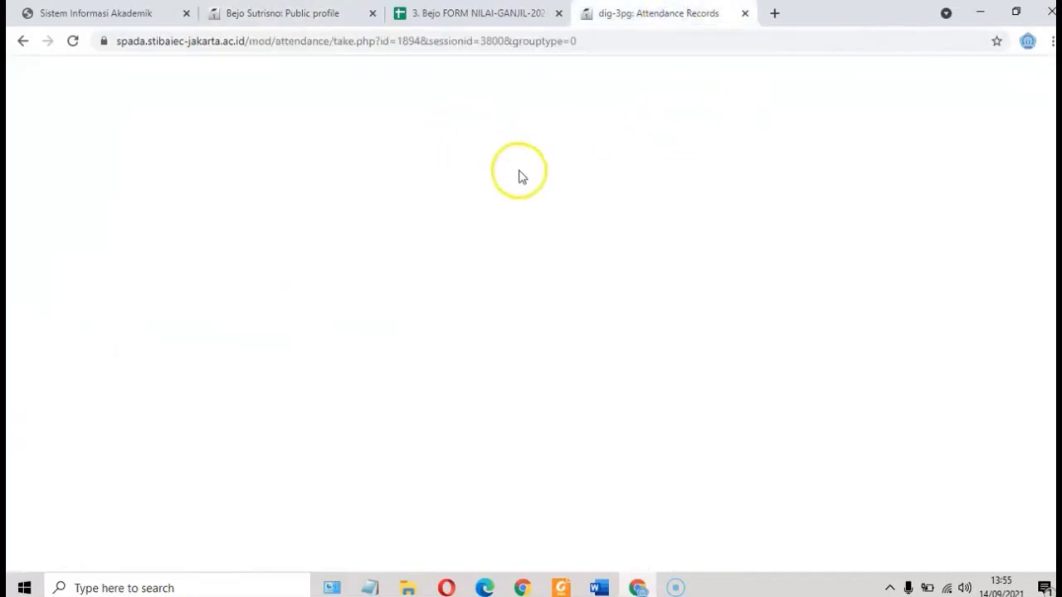
{"action": "scroll", "coordinate": [473, 338], "scroll_direction": "down", "scroll_amount": 2}
{"action": "scroll", "coordinate": [489, 347], "scroll_direction": "down", "scroll_amount": 5}
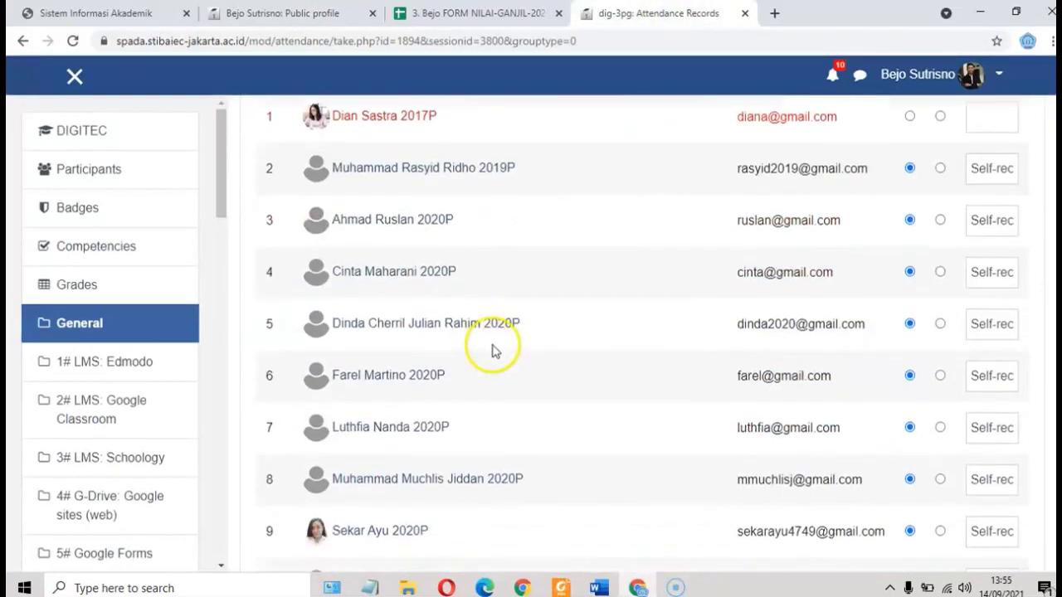
{"action": "scroll", "coordinate": [493, 349], "scroll_direction": "up", "scroll_amount": 3}
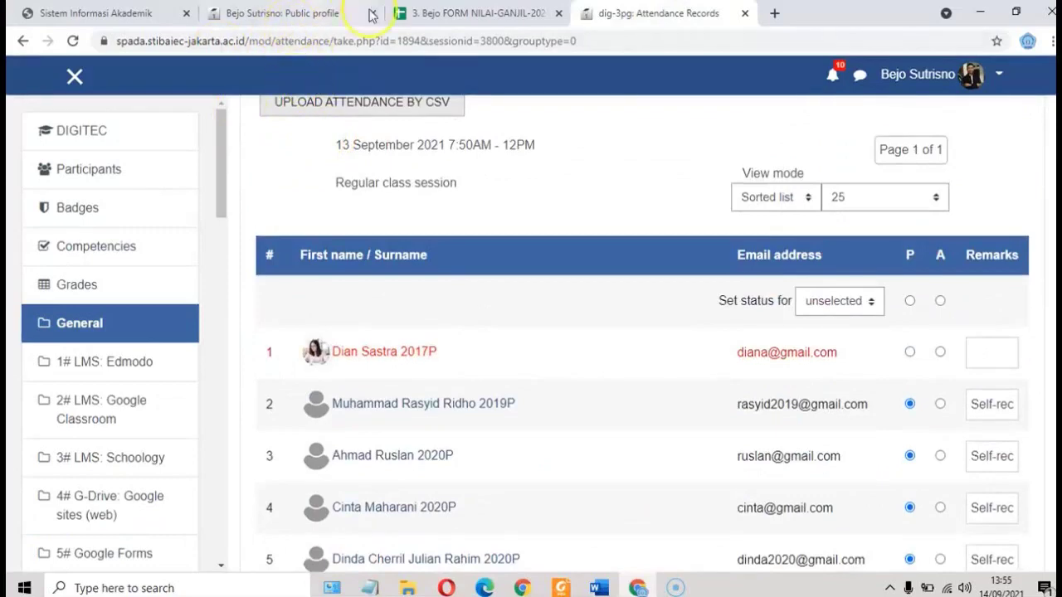
{"action": "left_click", "coordinate": [473, 13]}
{"action": "scroll", "coordinate": [273, 321], "scroll_direction": "up", "scroll_amount": 1}
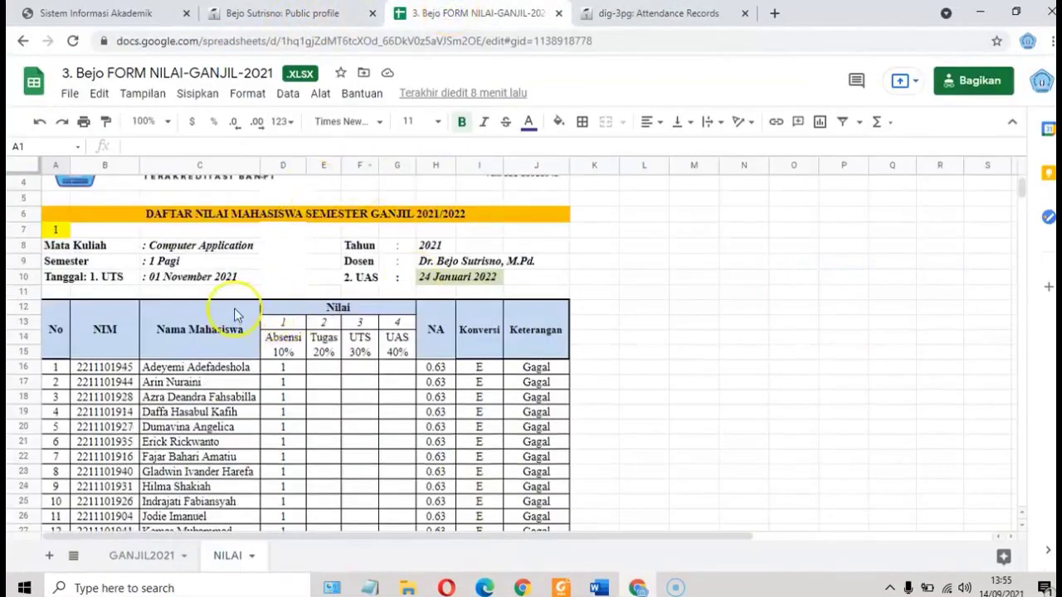
On the GANJIL2021 sheet, compare the 13/09 attendance marks with the Jum. Hadir totals
{"action": "scroll", "coordinate": [235, 313], "scroll_direction": "up", "scroll_amount": 1}
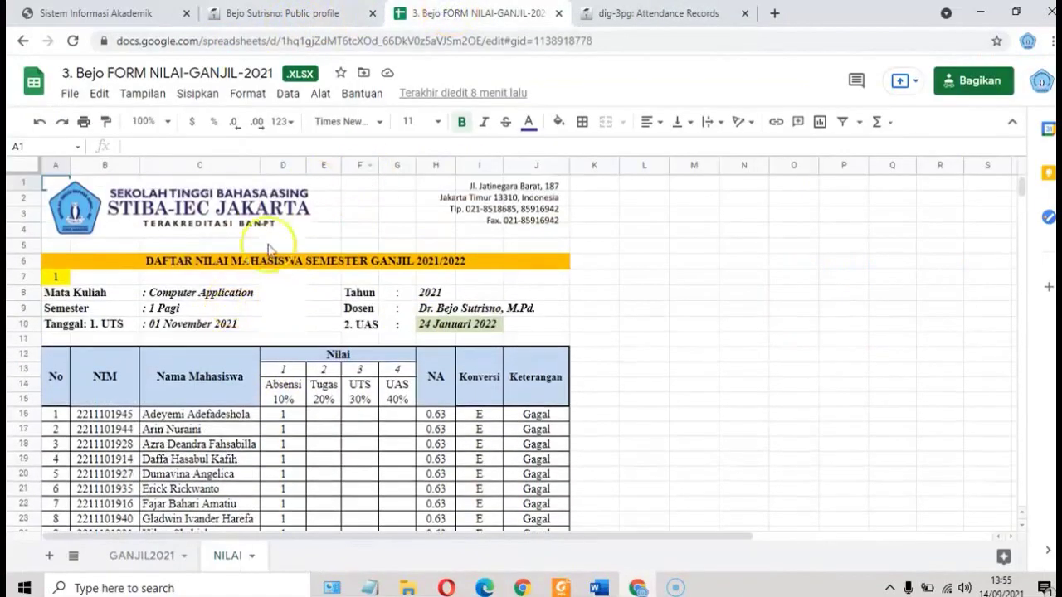
{"action": "left_click", "coordinate": [131, 558]}
{"action": "scroll", "coordinate": [199, 298], "scroll_direction": "up", "scroll_amount": 1}
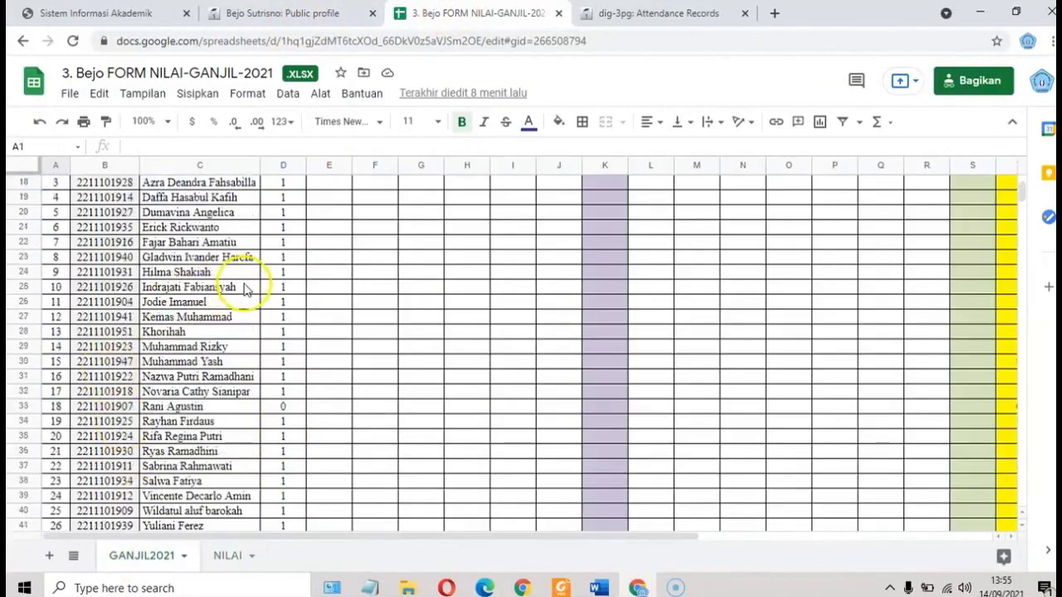
{"action": "scroll", "coordinate": [245, 286], "scroll_direction": "up", "scroll_amount": 4}
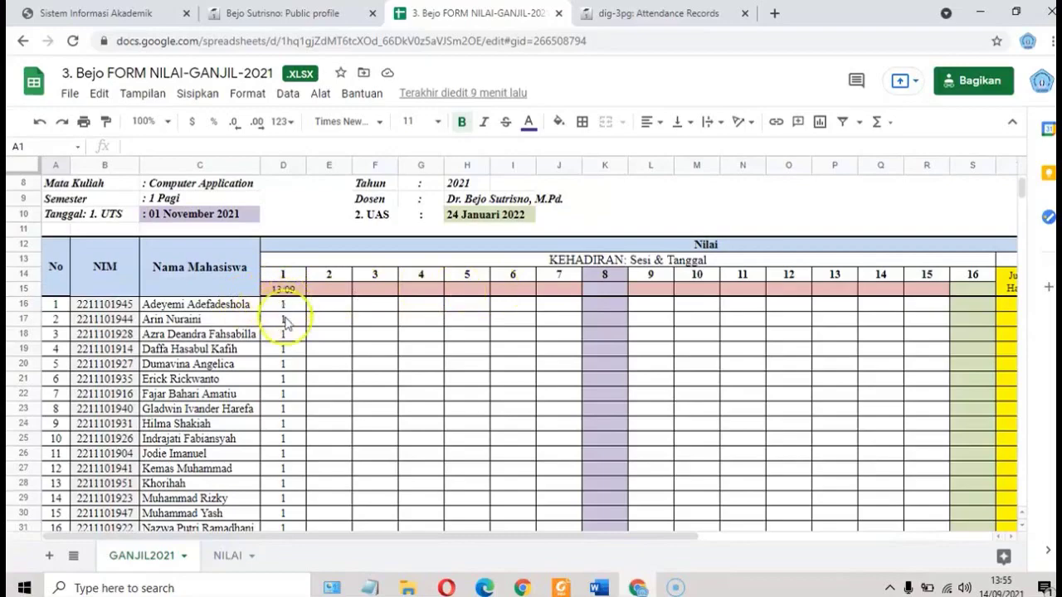
{"action": "scroll", "coordinate": [284, 323], "scroll_direction": "down", "scroll_amount": 2}
{"action": "scroll", "coordinate": [285, 273], "scroll_direction": "up", "scroll_amount": 1}
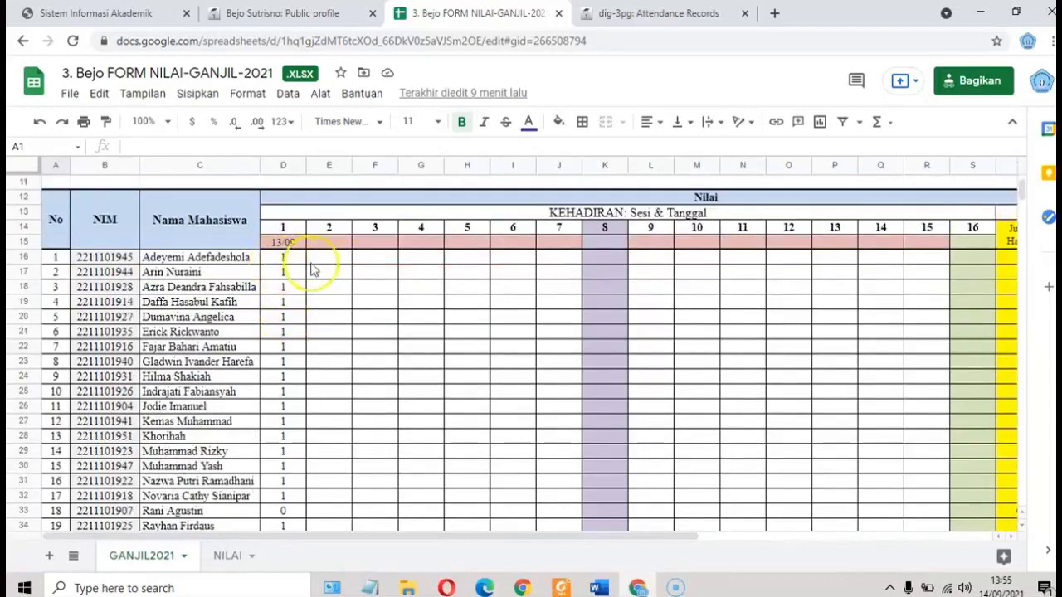
{"action": "mouse_move", "coordinate": [586, 537]}
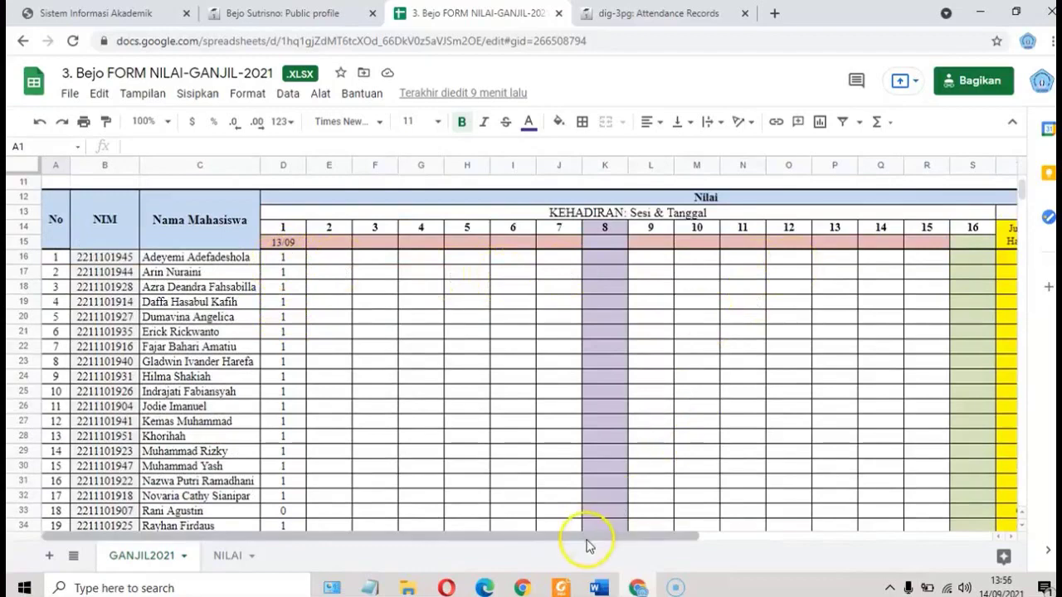
{"action": "left_click_drag", "start_coordinate": [586, 539], "coordinate": [747, 533]}
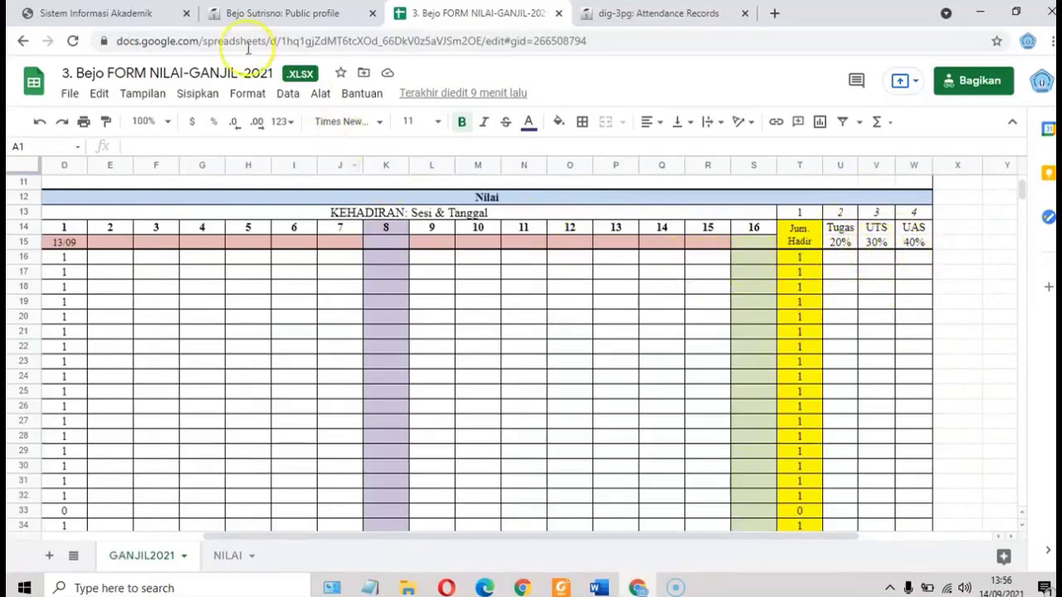
Glance at eCampus and the NILAI sheet, then return to GANJIL2021's leftmost columns
{"action": "left_click", "coordinate": [103, 12]}
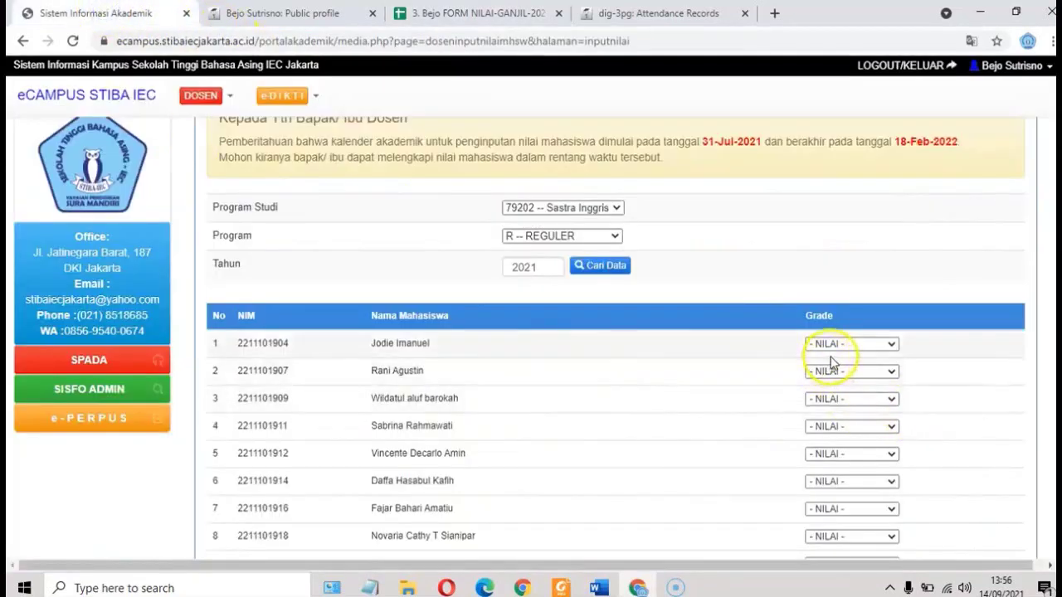
{"action": "left_click", "coordinate": [500, 14]}
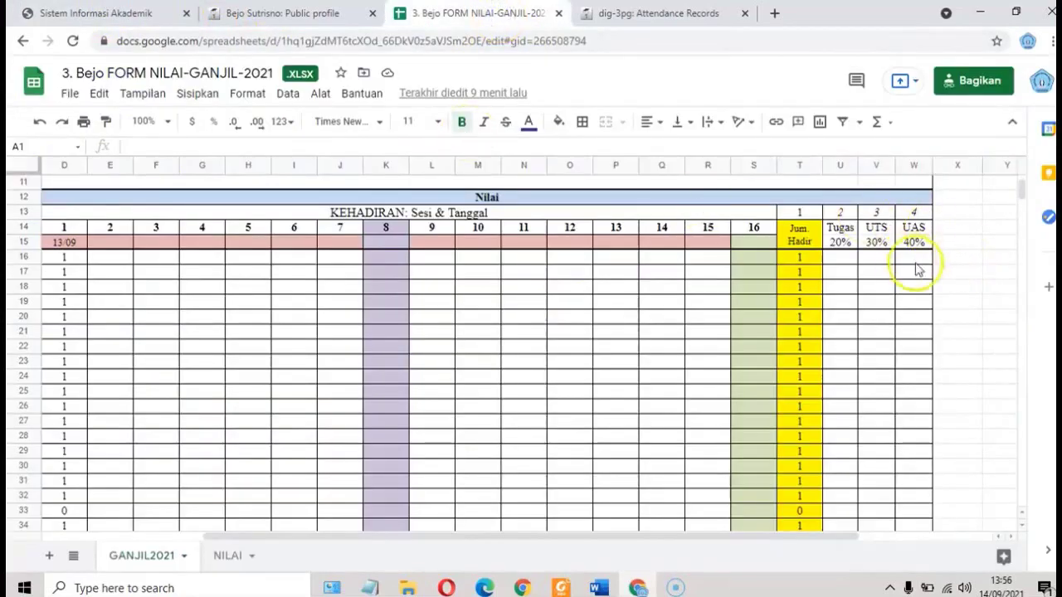
{"action": "left_click", "coordinate": [229, 559]}
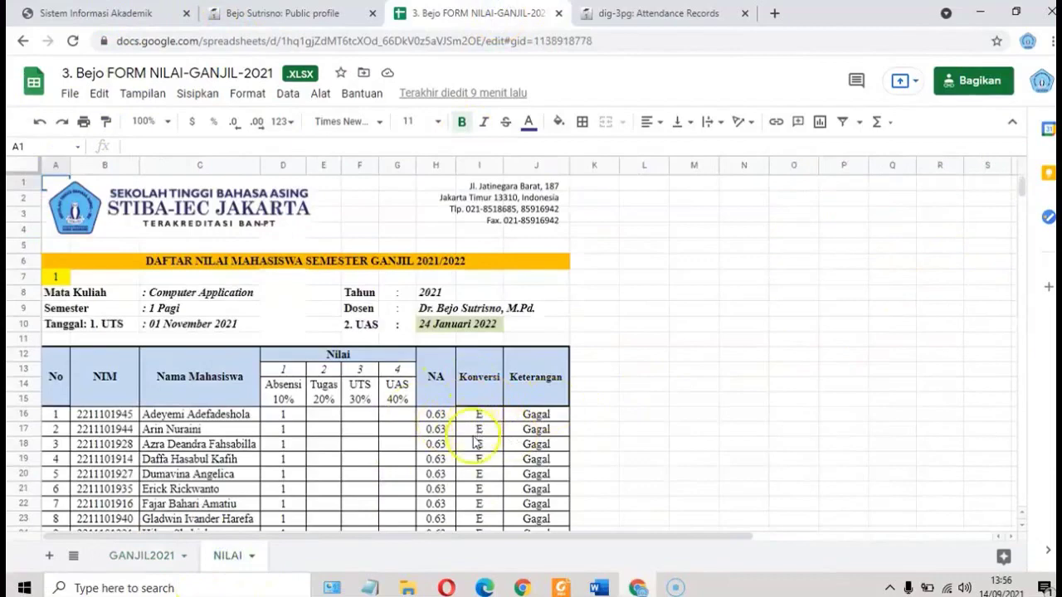
{"action": "left_click", "coordinate": [124, 555]}
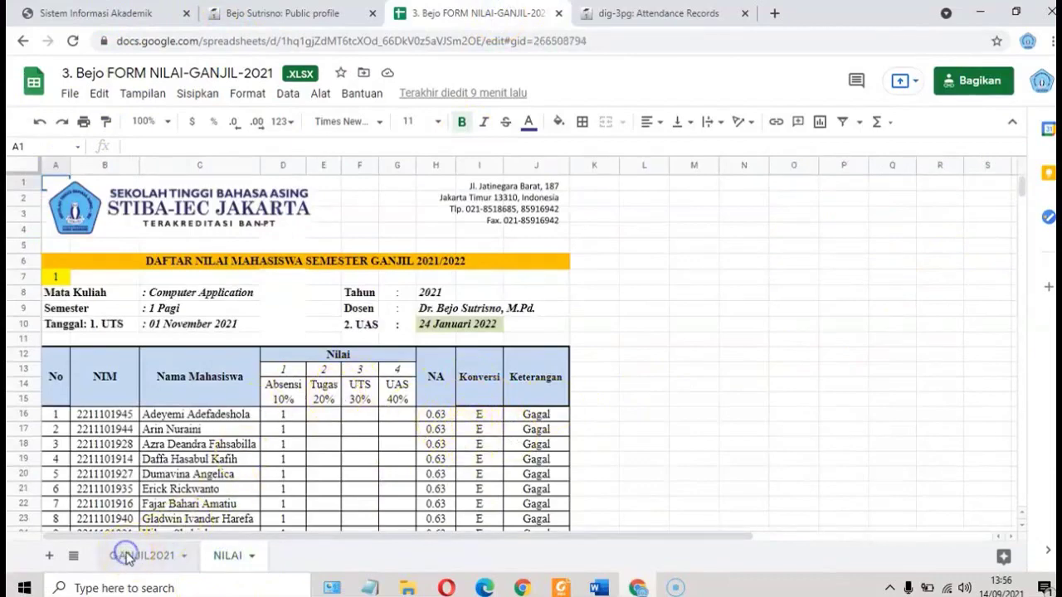
{"action": "scroll", "coordinate": [331, 446], "scroll_direction": "up", "scroll_amount": 2}
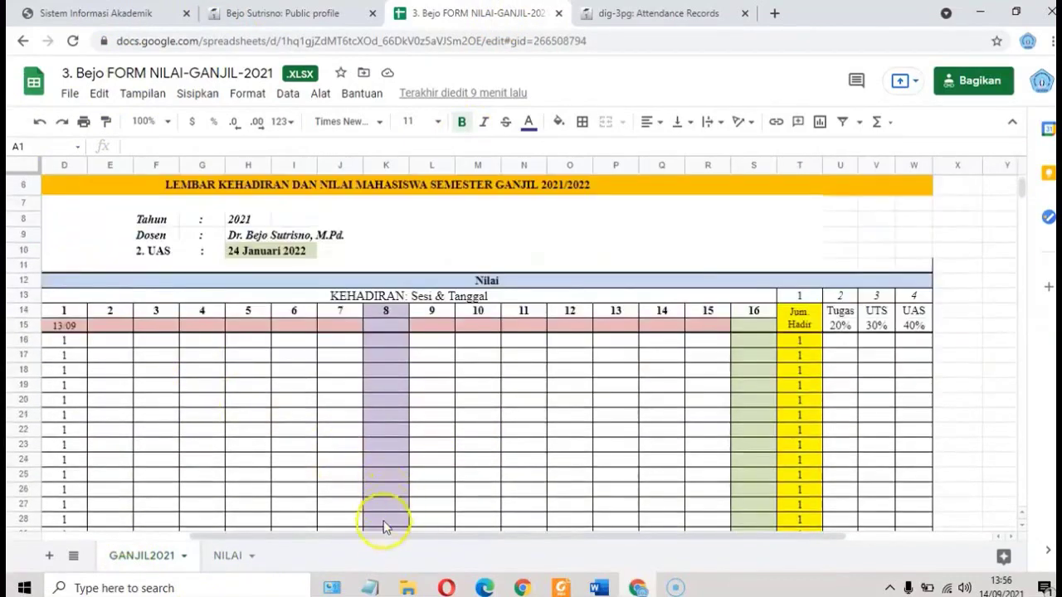
{"action": "left_click_drag", "start_coordinate": [375, 533], "coordinate": [230, 534]}
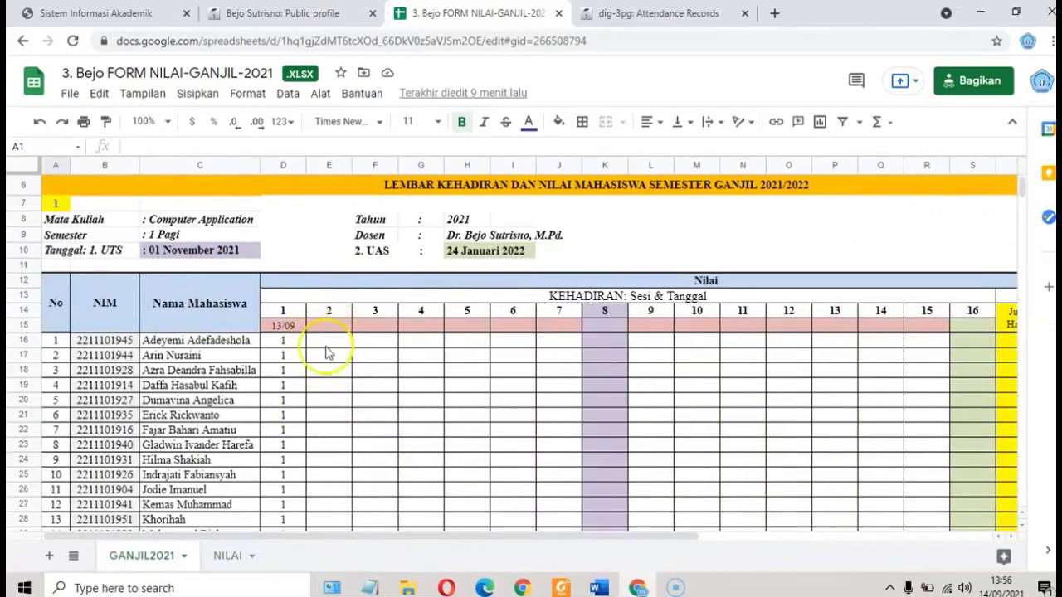
Find the DIGITEC 3 Pagi block: twelve students, each marked 1 for 13/09
{"action": "scroll", "coordinate": [326, 348], "scroll_direction": "down", "scroll_amount": 3}
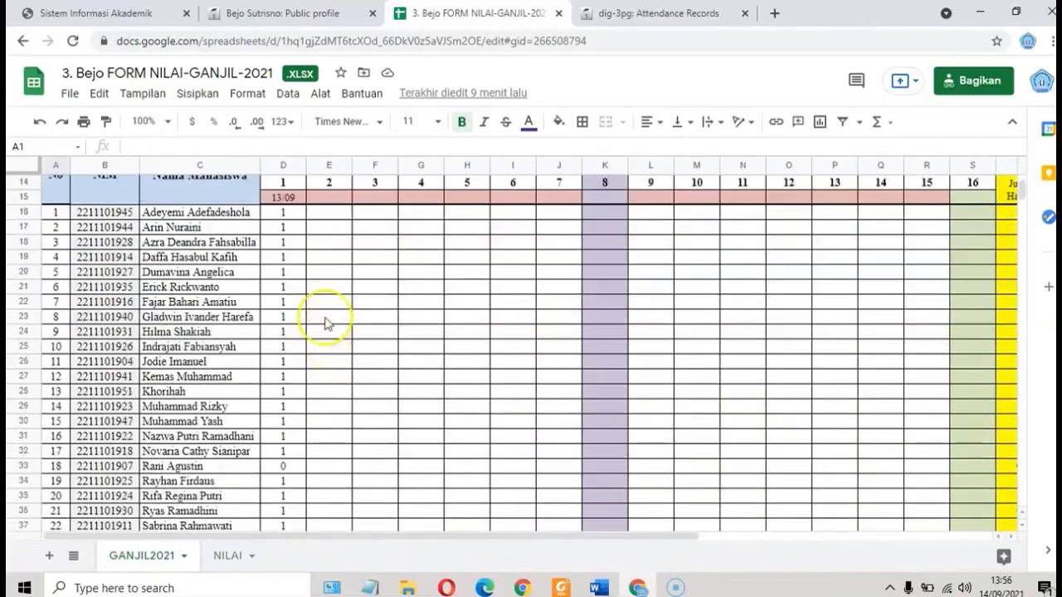
{"action": "scroll", "coordinate": [326, 328], "scroll_direction": "down", "scroll_amount": 3}
{"action": "scroll", "coordinate": [326, 323], "scroll_direction": "down", "scroll_amount": 1}
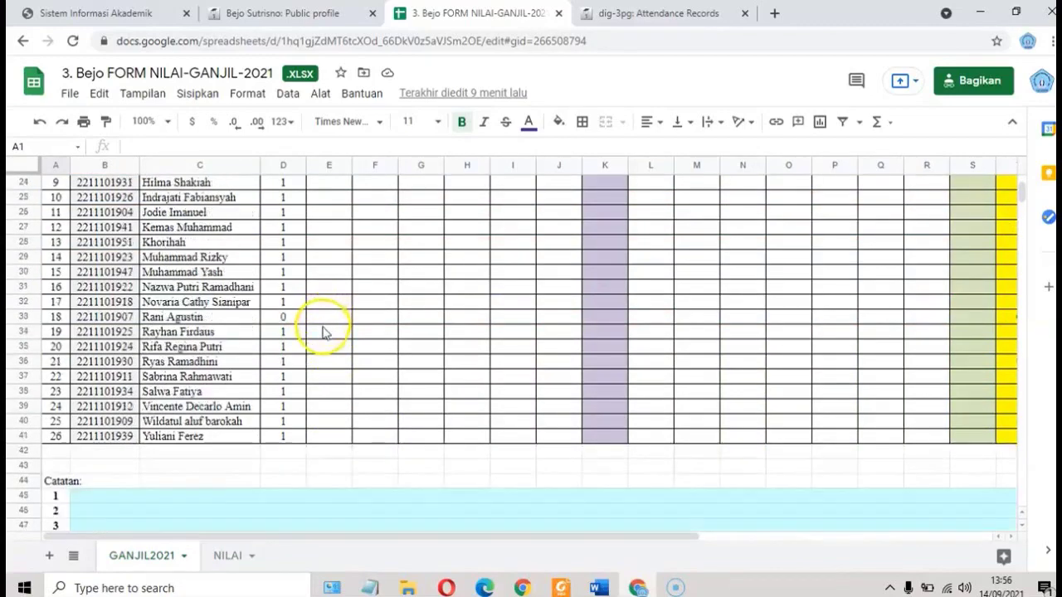
{"action": "scroll", "coordinate": [326, 325], "scroll_direction": "down", "scroll_amount": 2}
{"action": "scroll", "coordinate": [324, 328], "scroll_direction": "down", "scroll_amount": 4}
{"action": "scroll", "coordinate": [324, 327], "scroll_direction": "up", "scroll_amount": 4}
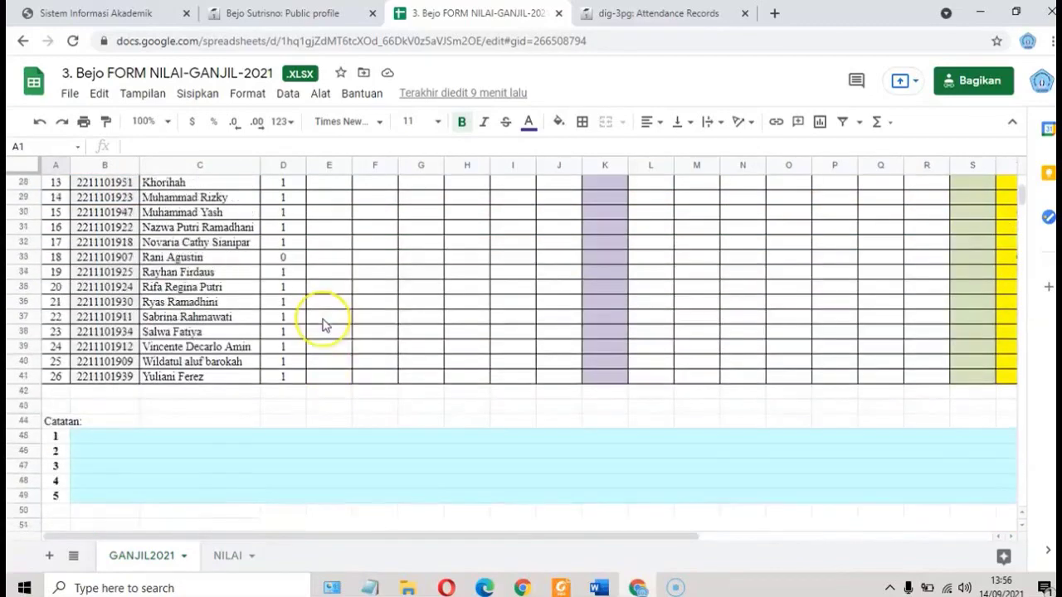
{"action": "scroll", "coordinate": [324, 327], "scroll_direction": "up", "scroll_amount": 1}
{"action": "scroll", "coordinate": [324, 327], "scroll_direction": "down", "scroll_amount": 1}
{"action": "scroll", "coordinate": [324, 328], "scroll_direction": "down", "scroll_amount": 5}
{"action": "scroll", "coordinate": [325, 328], "scroll_direction": "down", "scroll_amount": 5}
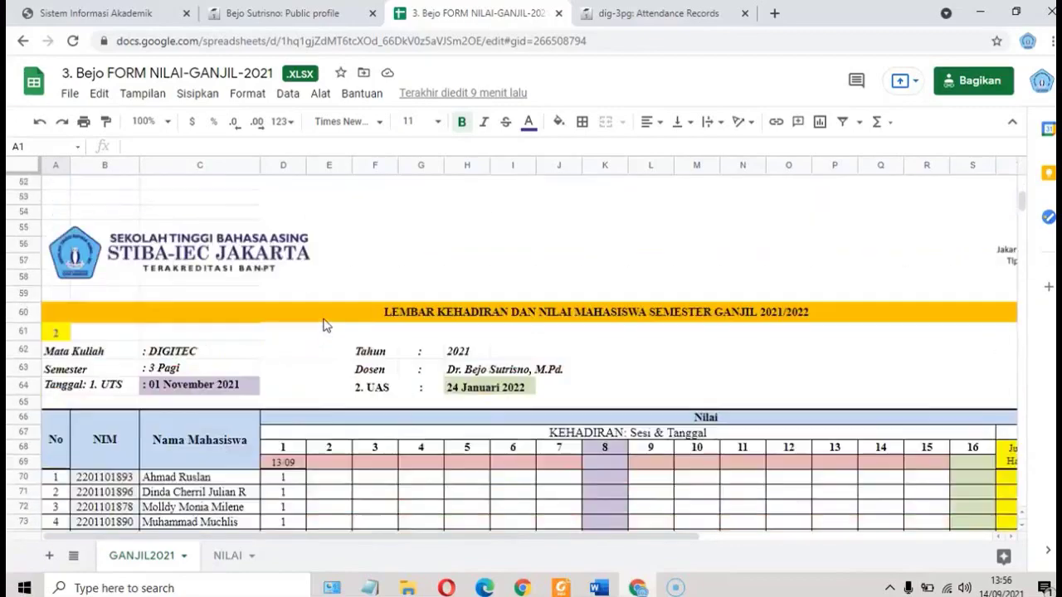
{"action": "scroll", "coordinate": [325, 326], "scroll_direction": "down", "scroll_amount": 1}
{"action": "scroll", "coordinate": [324, 326], "scroll_direction": "down", "scroll_amount": 2}
{"action": "scroll", "coordinate": [324, 326], "scroll_direction": "down", "scroll_amount": 2}
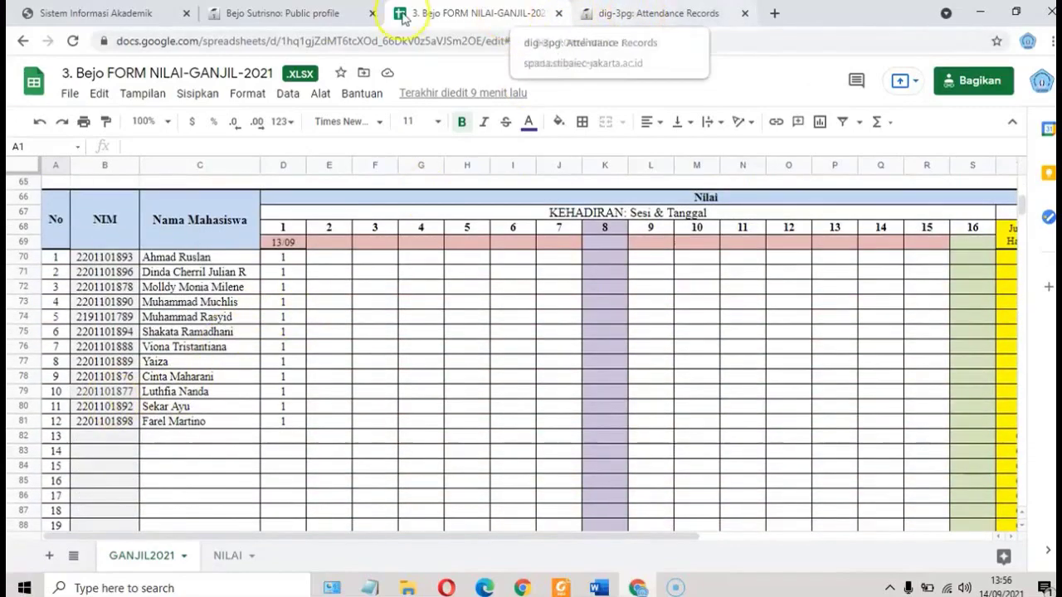
{"action": "left_click", "coordinate": [307, 11]}
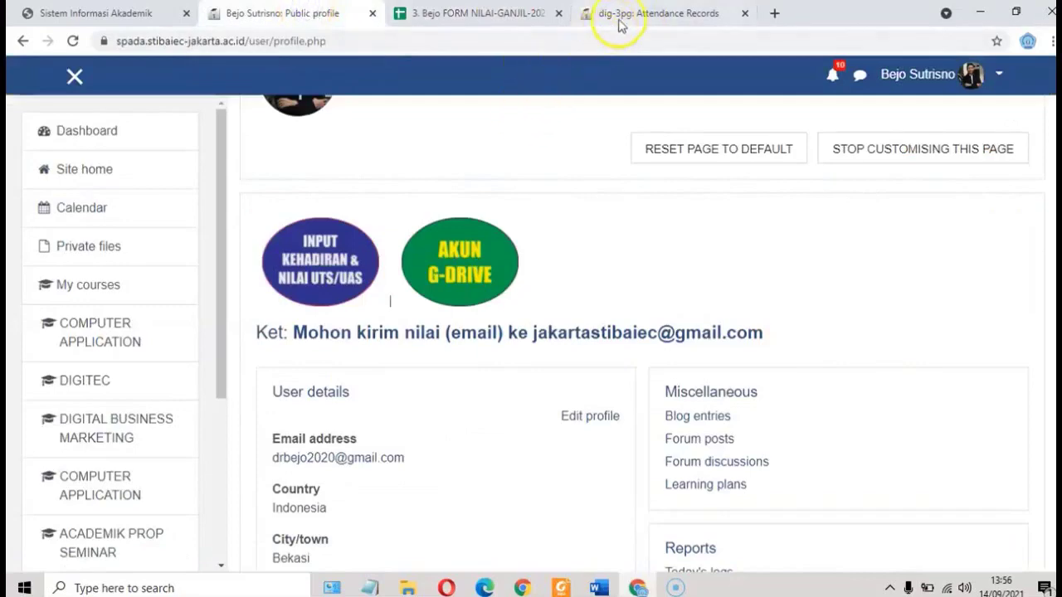
{"action": "left_click", "coordinate": [488, 13]}
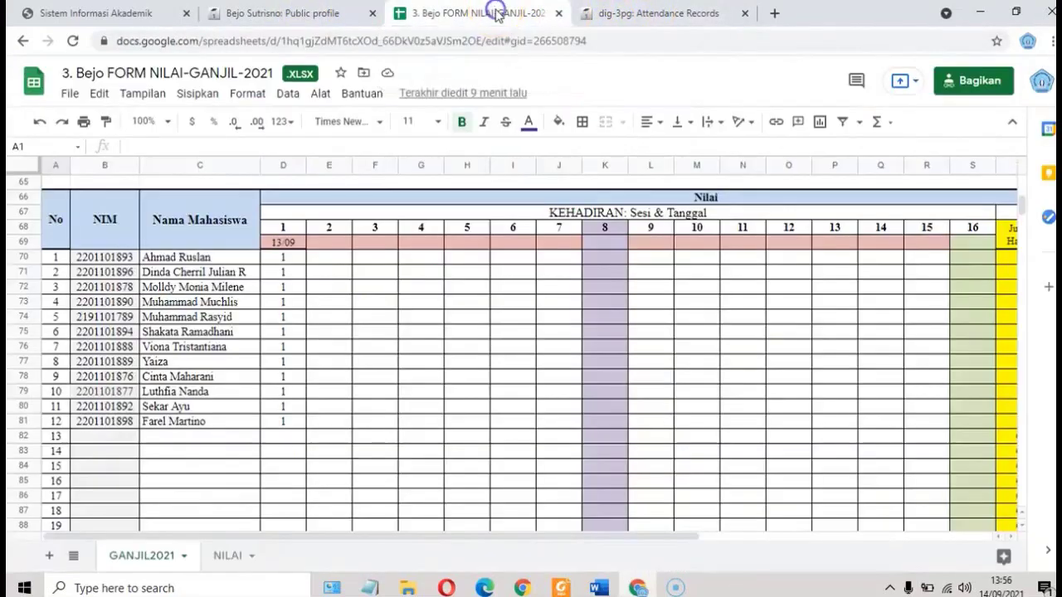
Load the MPK-56 Digitec grade-entry list in eCampus and review its twelve students
{"action": "left_click", "coordinate": [79, 13]}
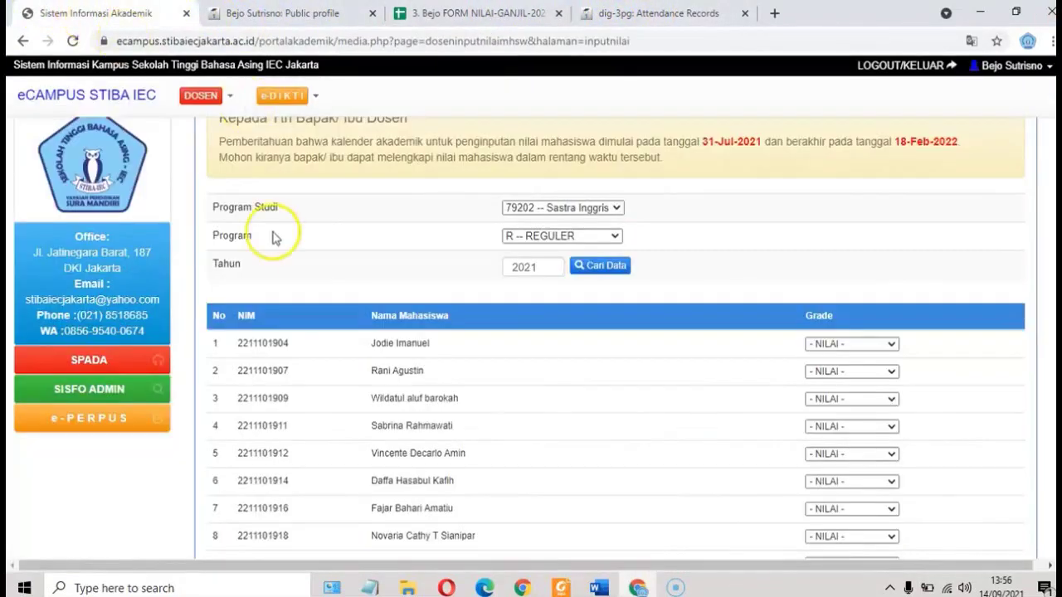
{"action": "left_click", "coordinate": [604, 267]}
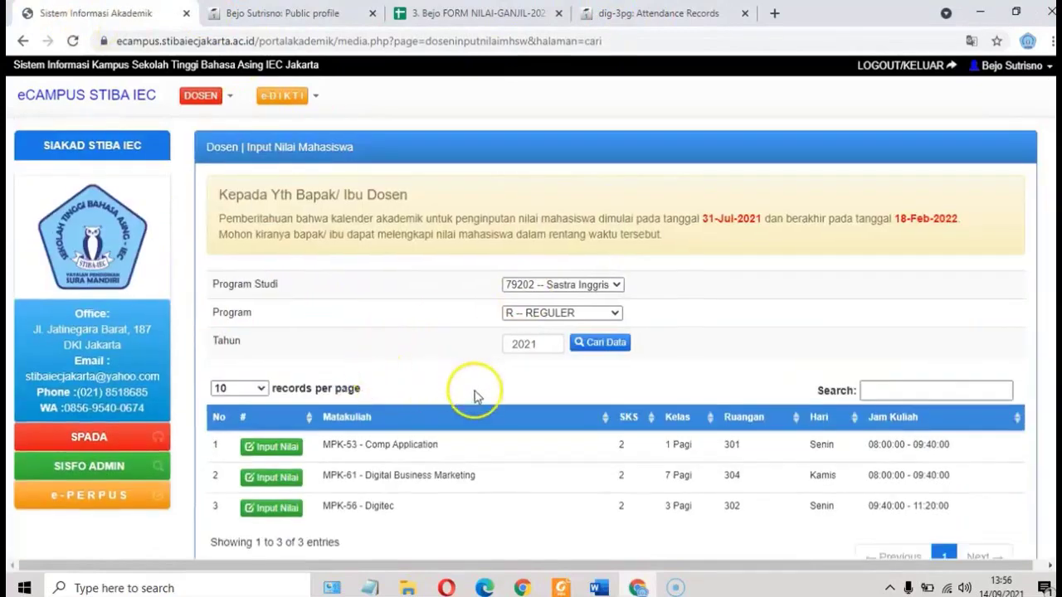
{"action": "left_click", "coordinate": [263, 507]}
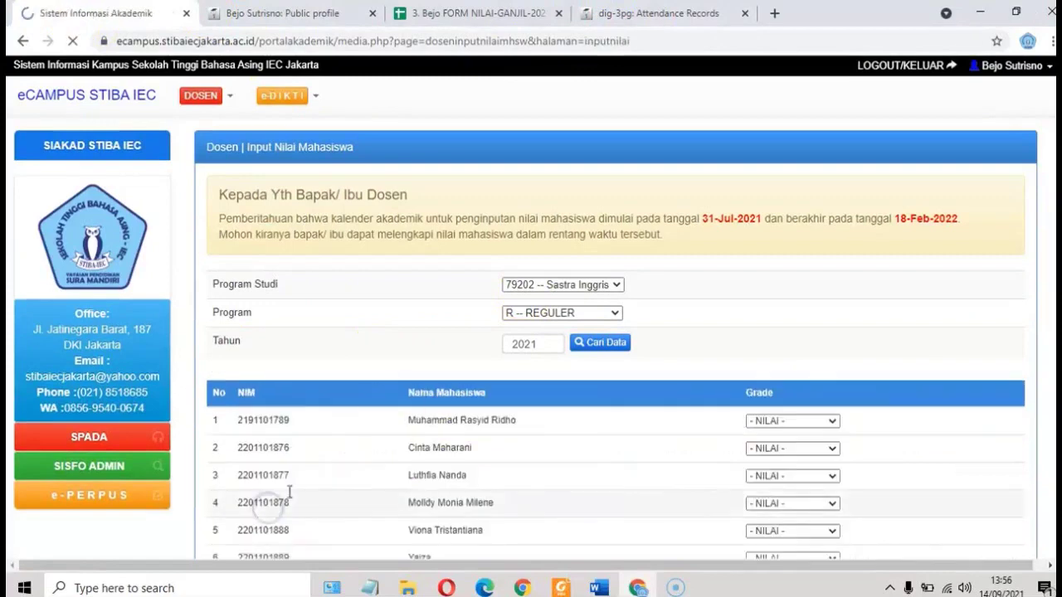
{"action": "scroll", "coordinate": [422, 356], "scroll_direction": "down", "scroll_amount": 3}
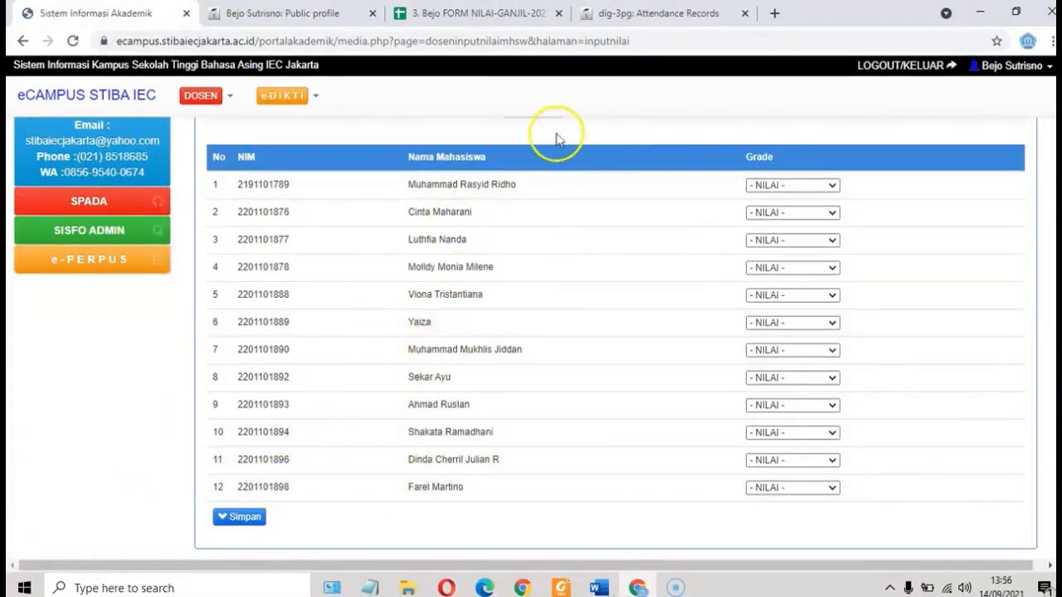
{"action": "left_click", "coordinate": [489, 15]}
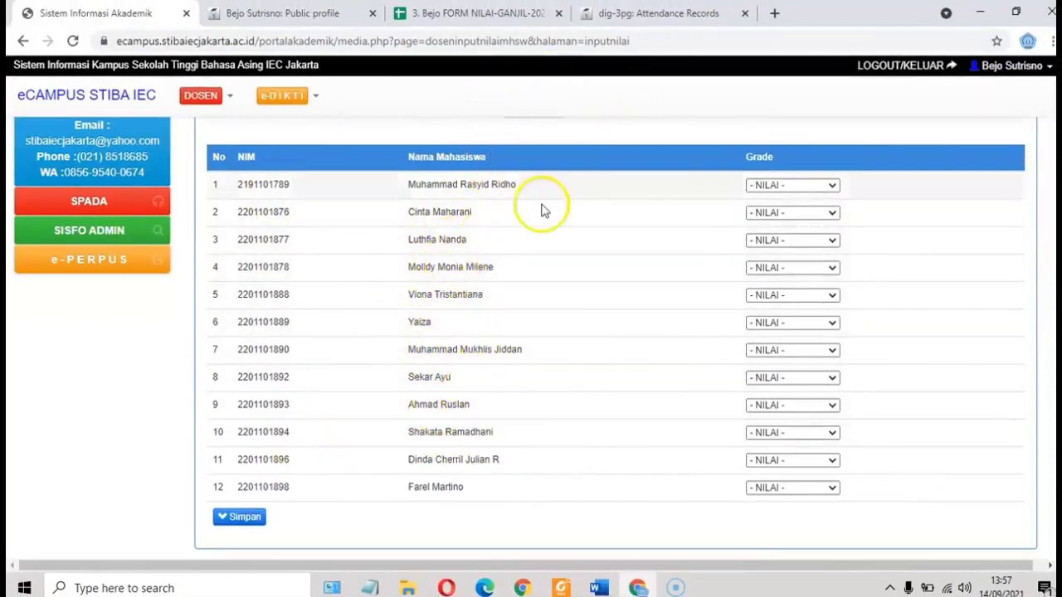
{"action": "left_click", "coordinate": [465, 13]}
Clear the existing NIM and name from row 81
{"action": "left_click", "coordinate": [98, 422]}
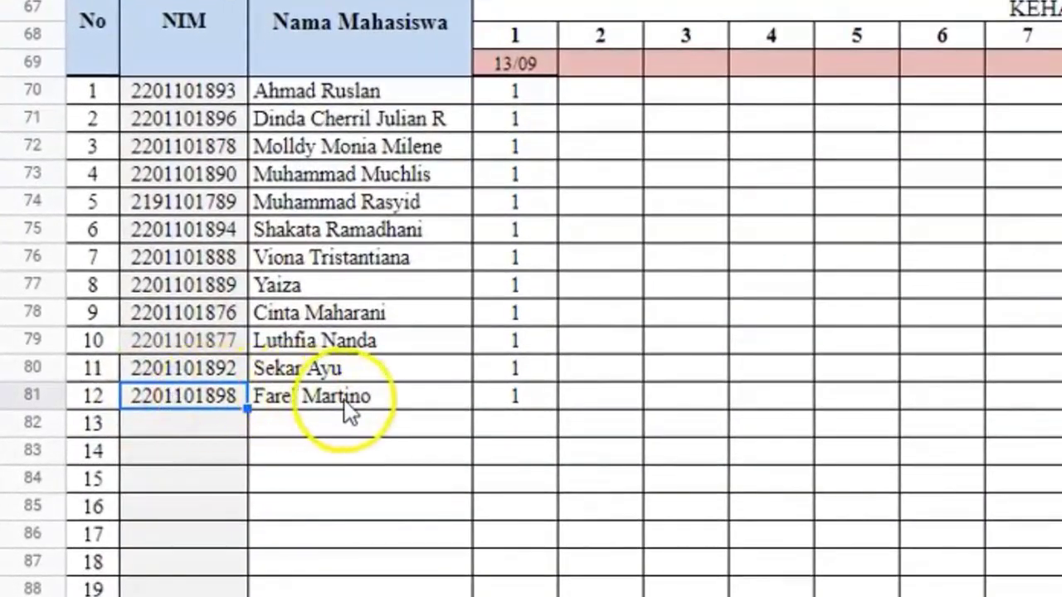
{"action": "left_click_drag", "start_coordinate": [348, 407], "coordinate": [348, 407]}
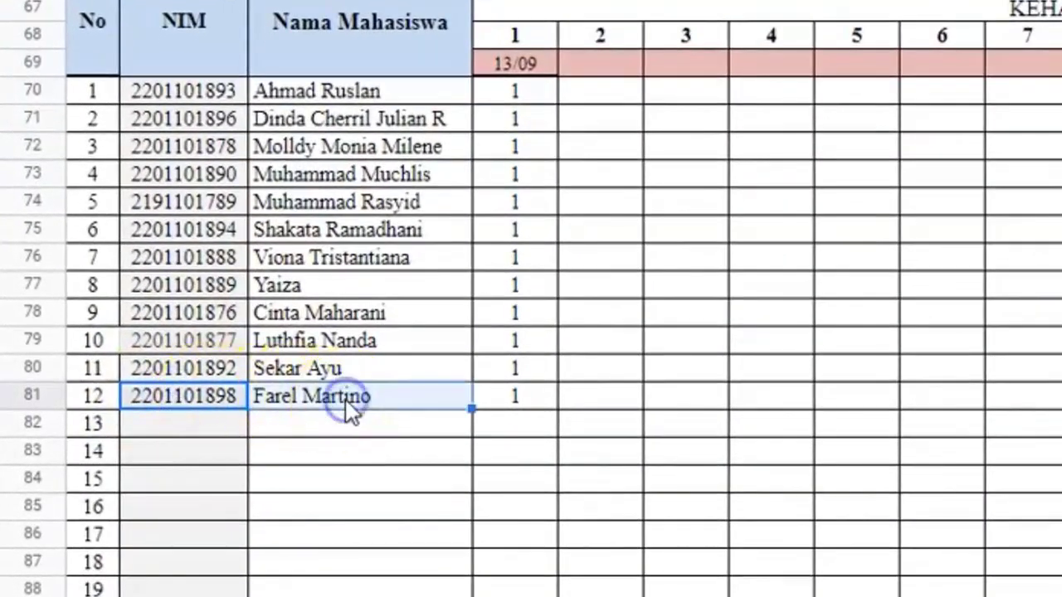
{"action": "key", "text": "Delete"}
{"action": "left_click", "coordinate": [522, 451]}
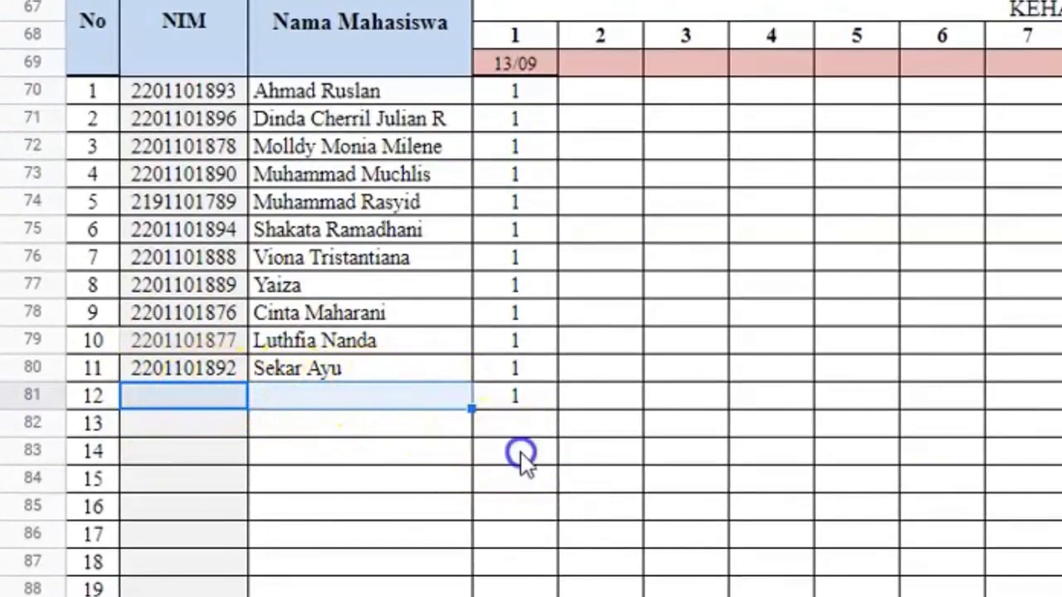
{"action": "left_click", "coordinate": [371, 459]}
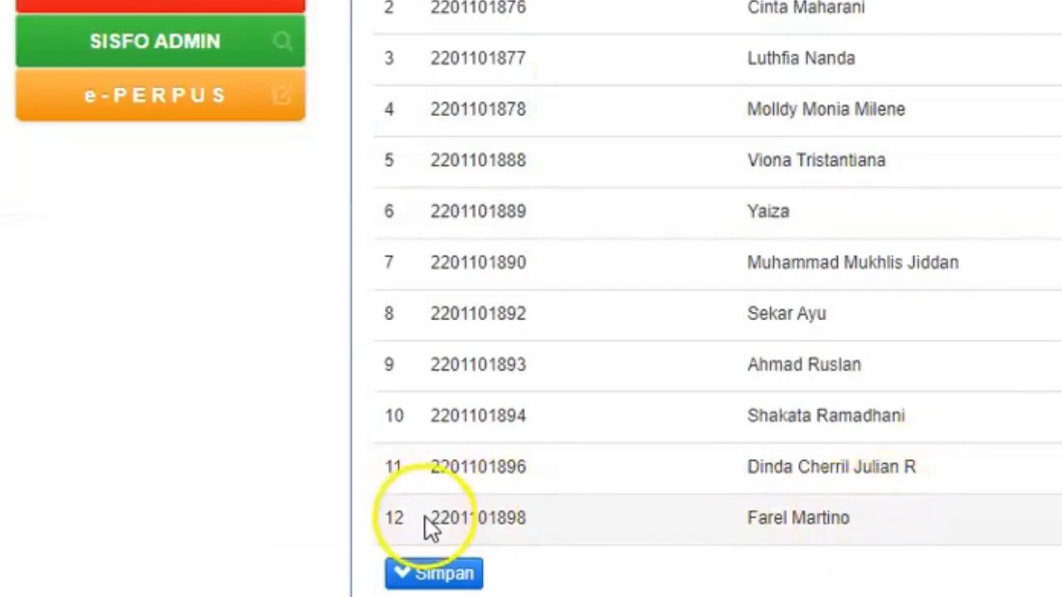
Copy the twelfth student's NIM from eCampus into cell B81
{"action": "left_click", "coordinate": [431, 518]}
{"action": "left_click_drag", "start_coordinate": [431, 518], "coordinate": [529, 523]}
{"action": "key", "text": "ctrl+c"}
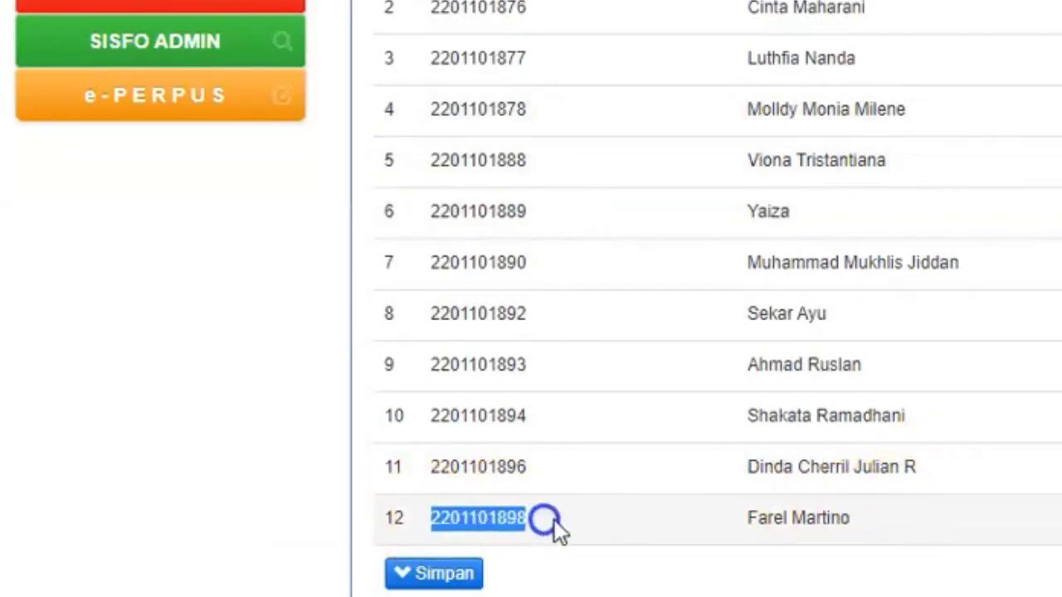
{"action": "key", "text": "alt+Tab"}
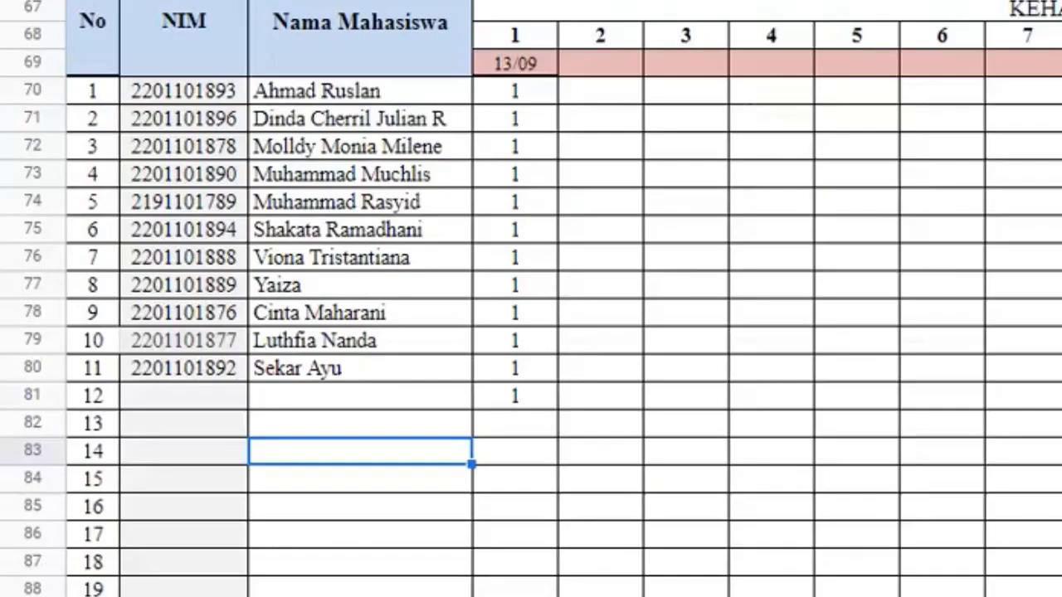
{"action": "left_click", "coordinate": [193, 396]}
{"action": "key", "text": "ctrl+v"}
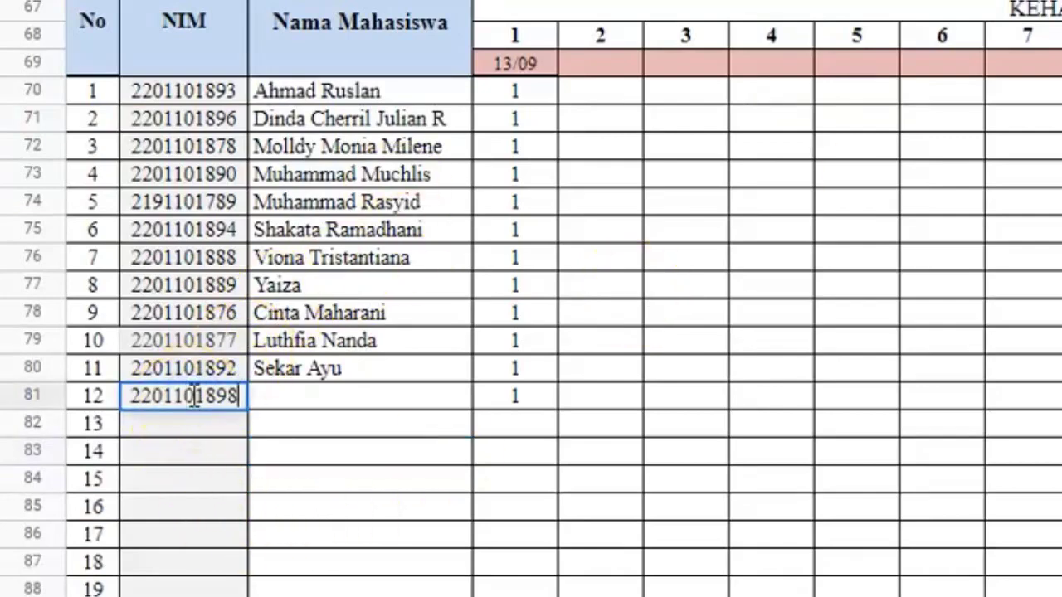
Copy the twelfth student's name from eCampus into cell C81
{"action": "key", "text": "alt+Tab"}
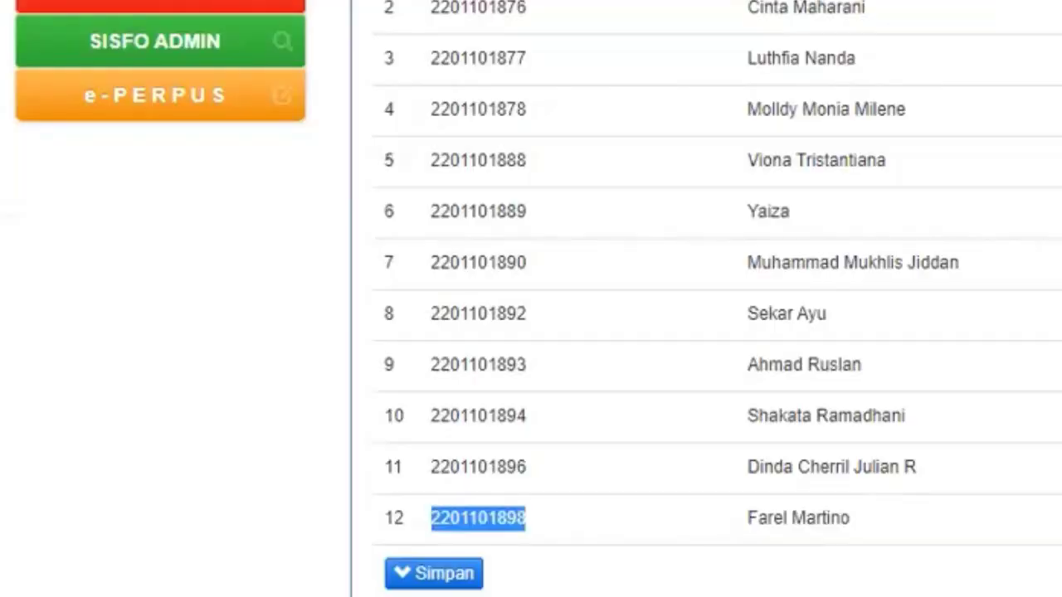
{"action": "left_click_drag", "start_coordinate": [748, 518], "coordinate": [860, 524]}
{"action": "key", "text": "ctrl+c"}
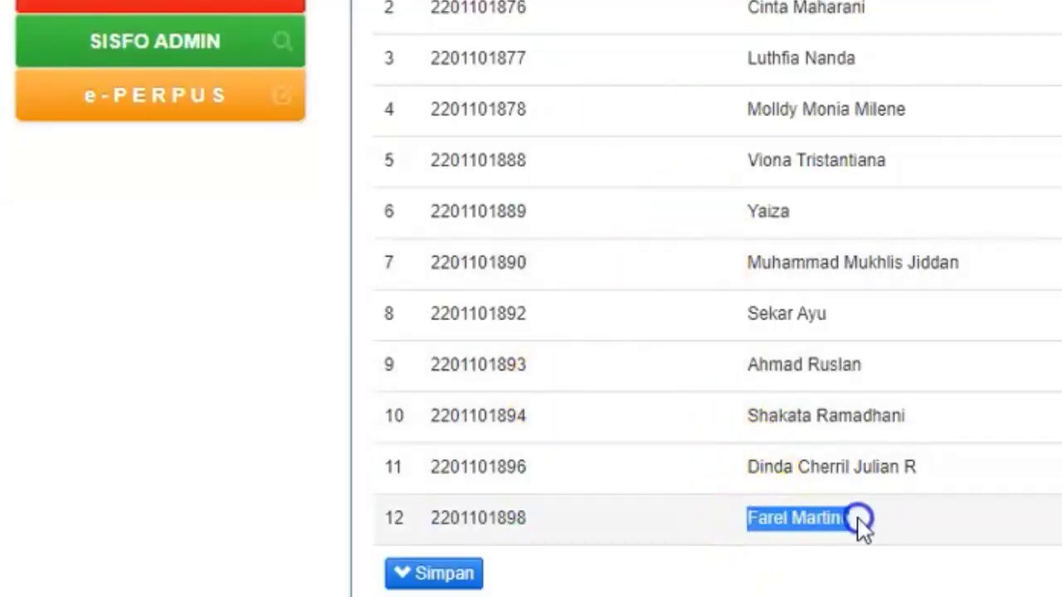
{"action": "key", "text": "alt+Tab"}
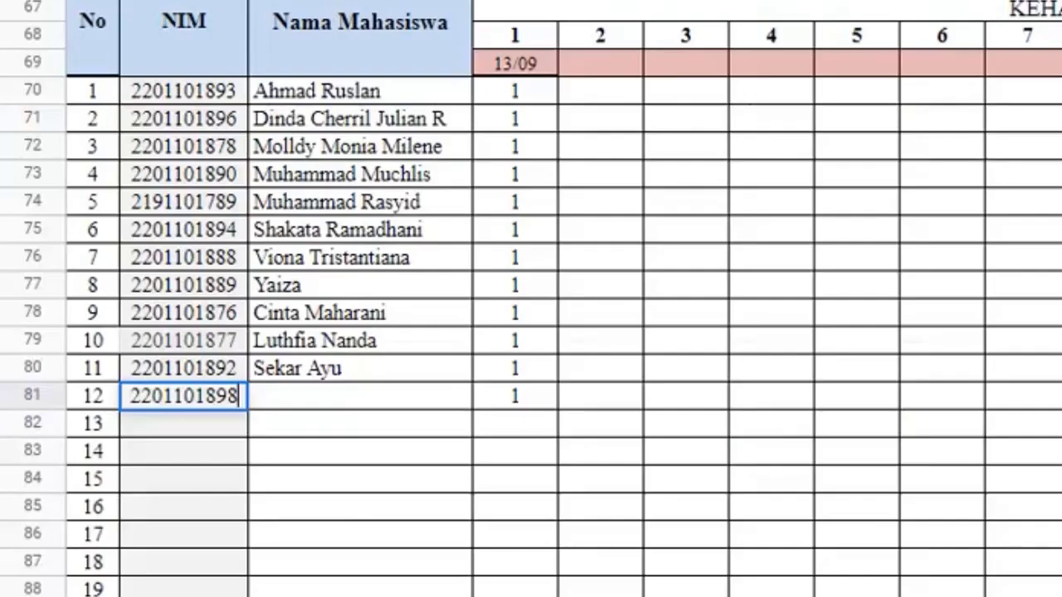
{"action": "left_click", "coordinate": [320, 402]}
{"action": "double_click", "coordinate": [320, 401]}
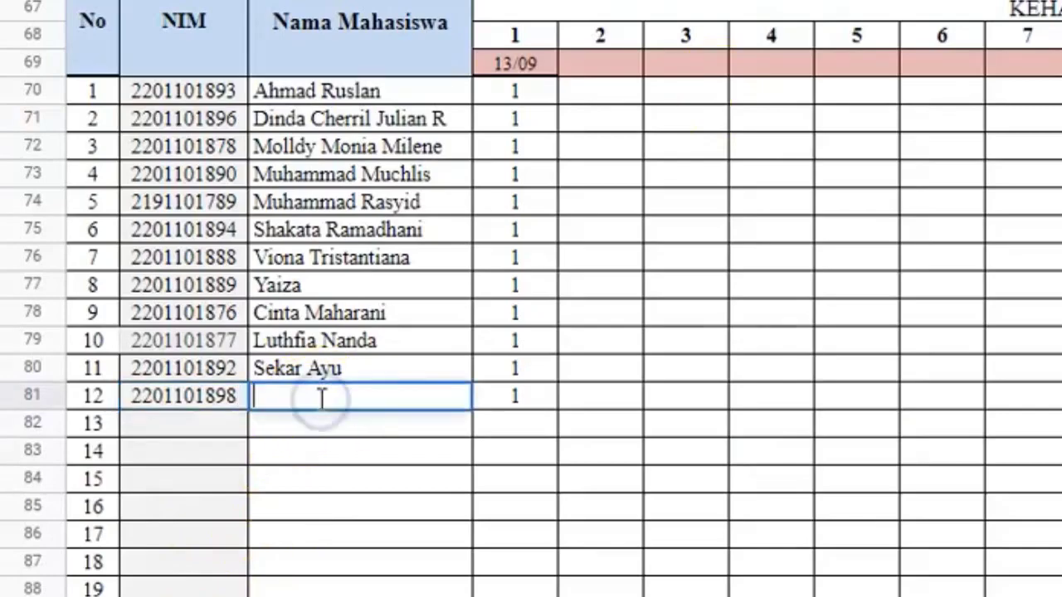
{"action": "key", "text": "ctrl+v"}
{"action": "left_click", "coordinate": [304, 448]}
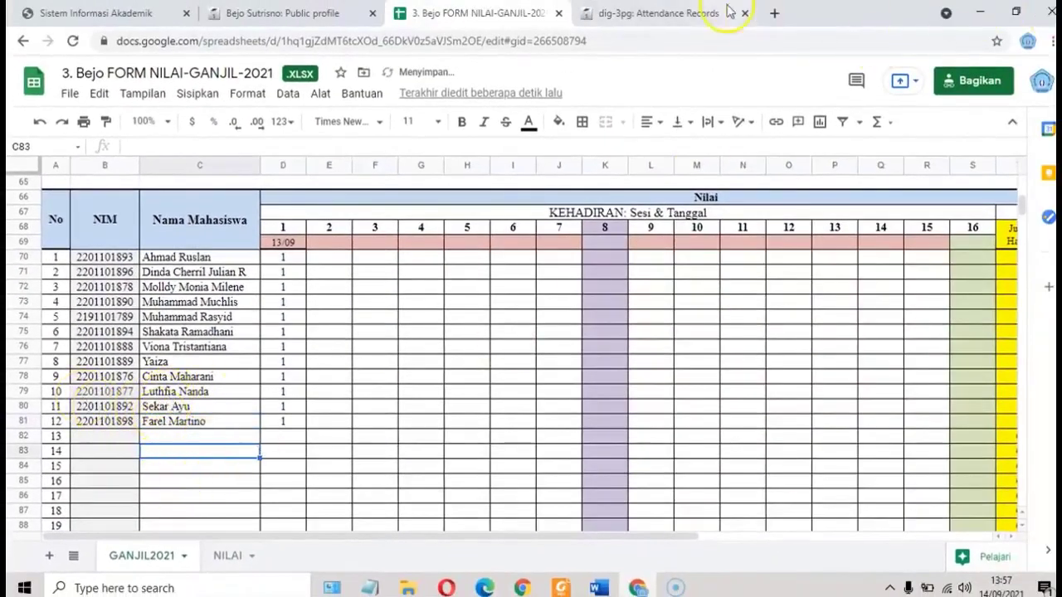
Open the DIGITEC course page in SPADA
{"action": "left_click", "coordinate": [292, 14]}
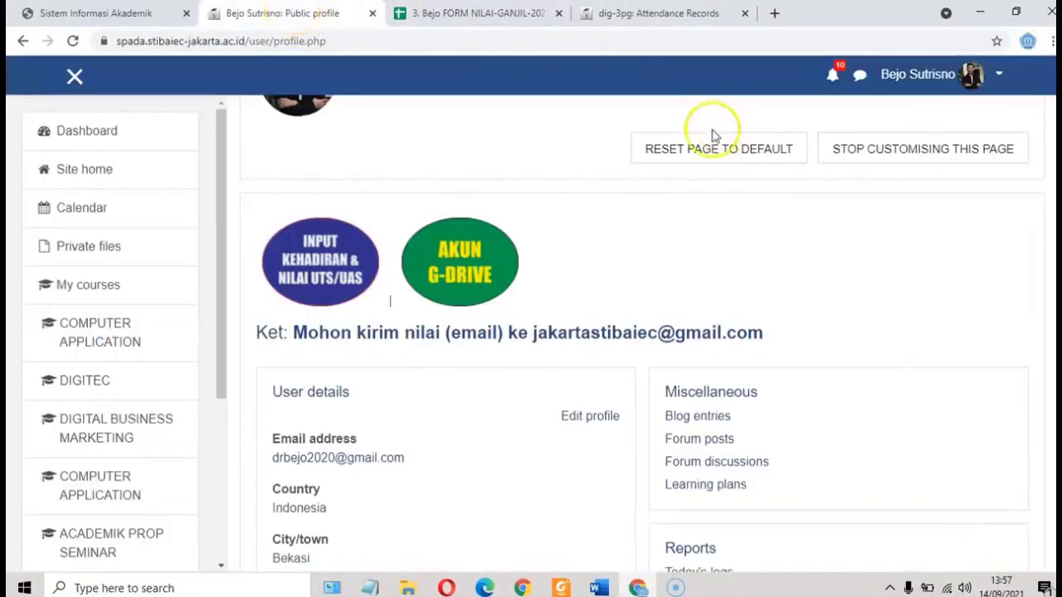
{"action": "scroll", "coordinate": [631, 238], "scroll_direction": "up", "scroll_amount": 2}
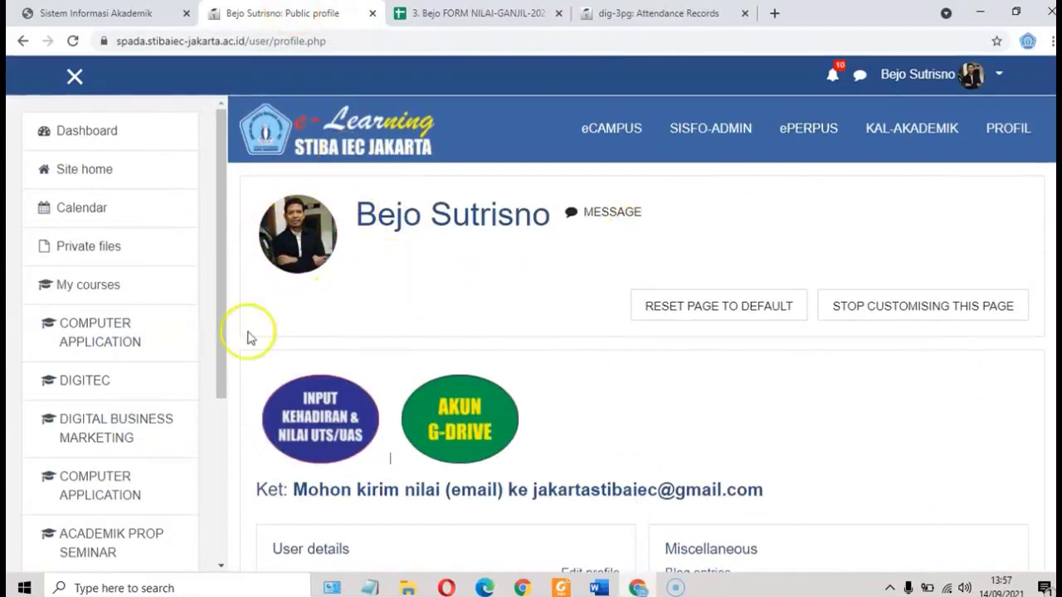
{"action": "left_click", "coordinate": [80, 384]}
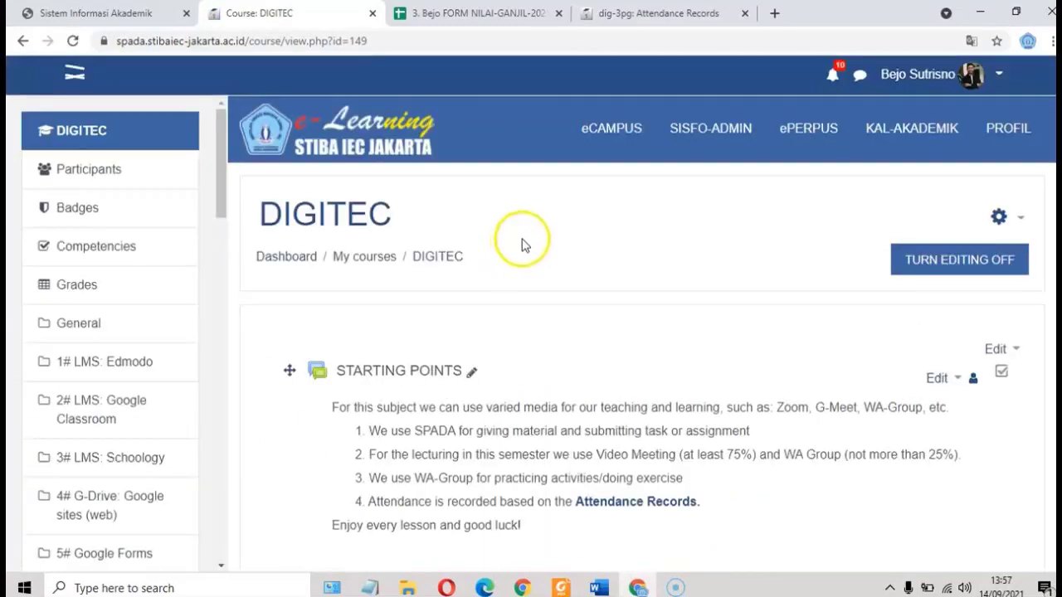
{"action": "scroll", "coordinate": [531, 232], "scroll_direction": "up", "scroll_amount": 3}
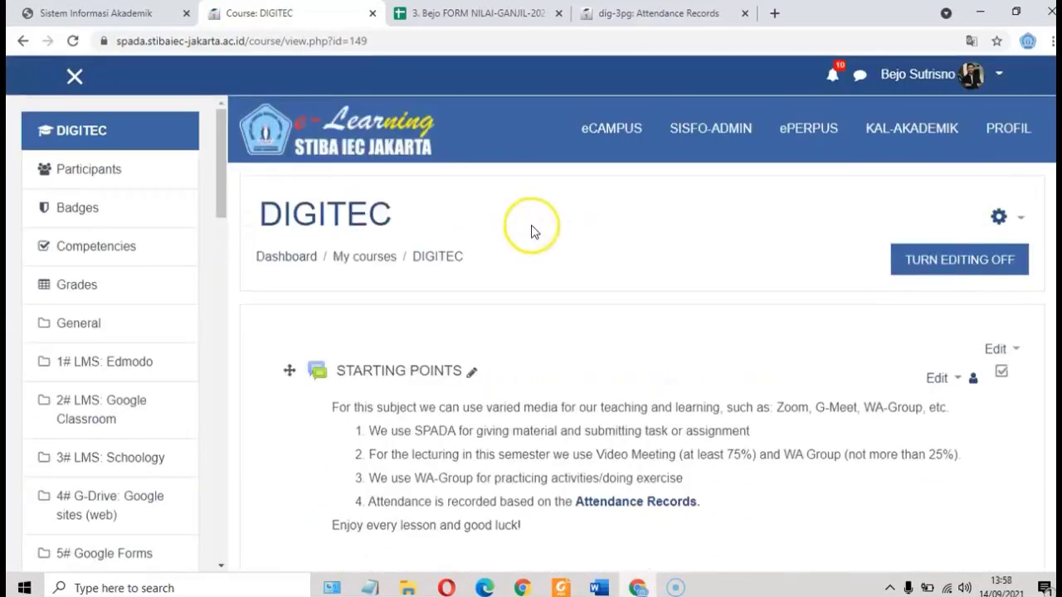
{"action": "scroll", "coordinate": [531, 230], "scroll_direction": "down", "scroll_amount": 4}
{"action": "scroll", "coordinate": [531, 230], "scroll_direction": "down", "scroll_amount": 2}
{"action": "scroll", "coordinate": [564, 215], "scroll_direction": "up", "scroll_amount": 6}
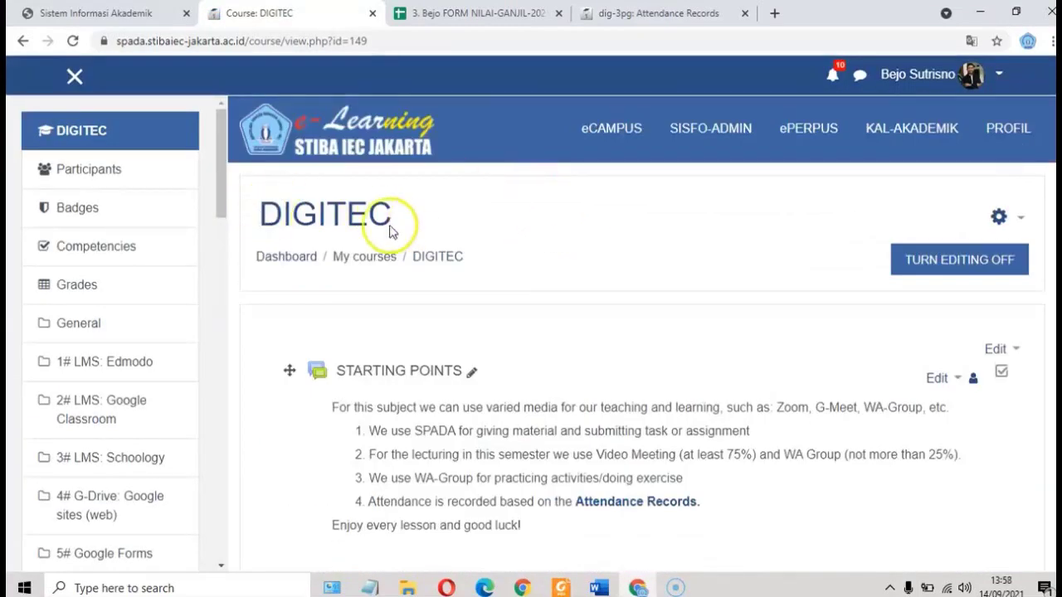
Browse DIGITEC's 15 participants and open the Enrol users dialog with role Student
{"action": "left_click", "coordinate": [106, 174]}
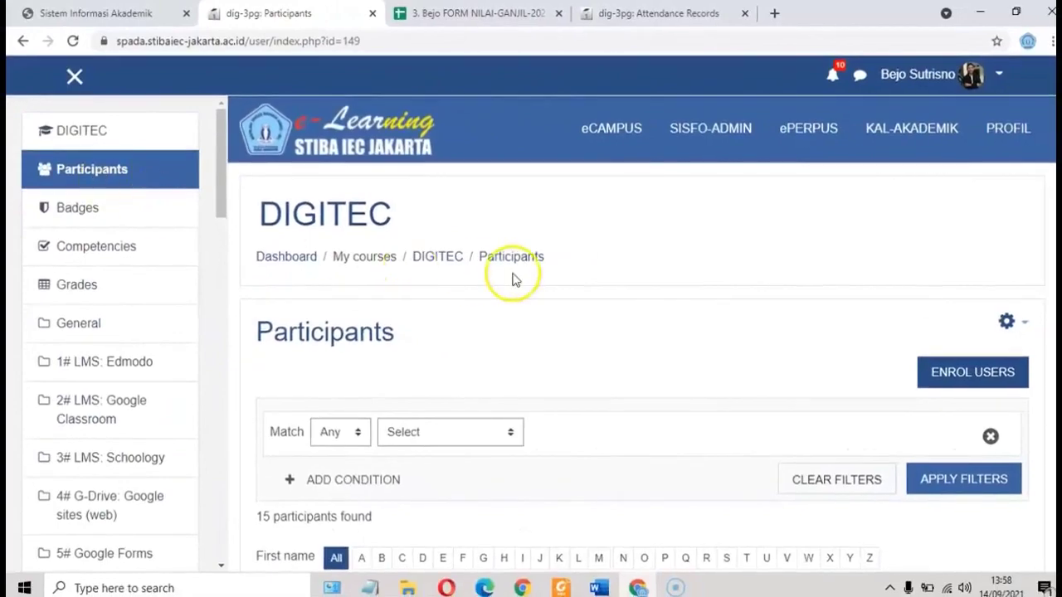
{"action": "scroll", "coordinate": [518, 281], "scroll_direction": "down", "scroll_amount": 4}
{"action": "scroll", "coordinate": [525, 267], "scroll_direction": "down", "scroll_amount": 2}
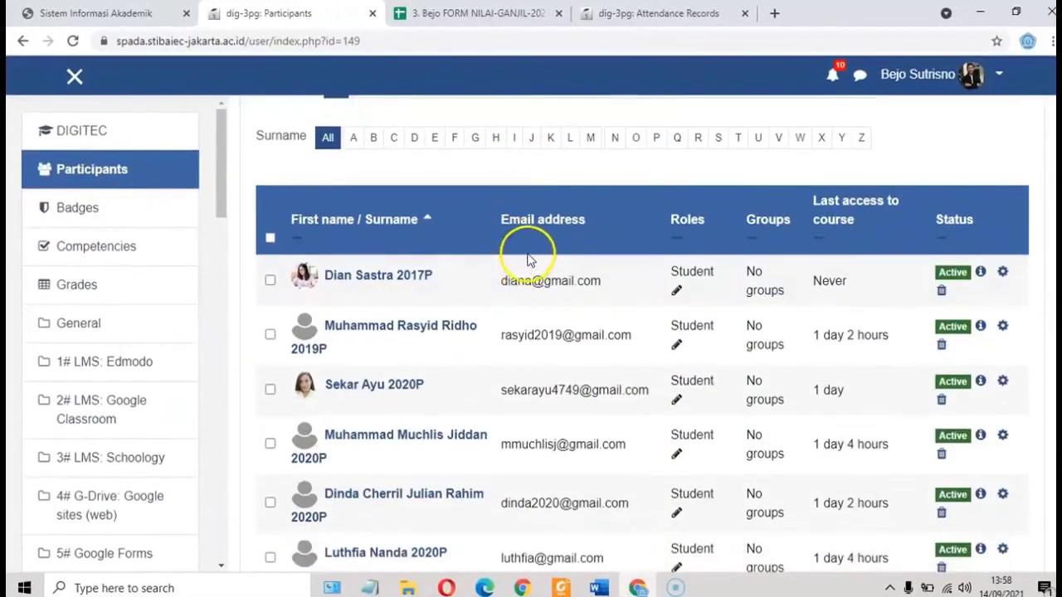
{"action": "scroll", "coordinate": [527, 261], "scroll_direction": "down", "scroll_amount": 1}
{"action": "scroll", "coordinate": [528, 259], "scroll_direction": "down", "scroll_amount": 2}
{"action": "scroll", "coordinate": [531, 194], "scroll_direction": "down", "scroll_amount": 3}
{"action": "scroll", "coordinate": [526, 244], "scroll_direction": "down", "scroll_amount": 3}
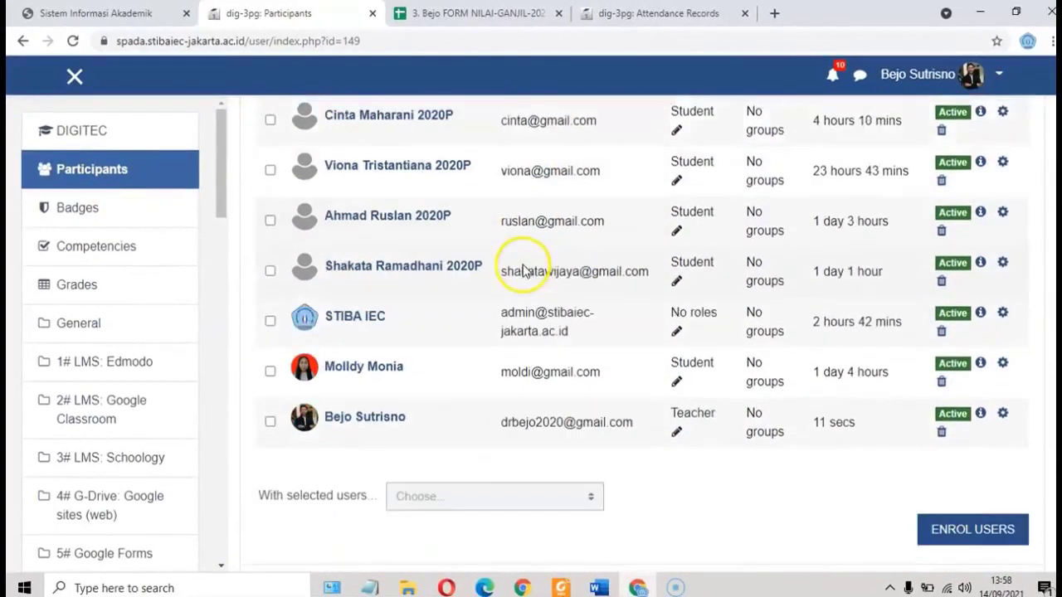
{"action": "scroll", "coordinate": [526, 277], "scroll_direction": "down", "scroll_amount": 1}
{"action": "scroll", "coordinate": [403, 344], "scroll_direction": "up", "scroll_amount": 3}
{"action": "scroll", "coordinate": [407, 337], "scroll_direction": "up", "scroll_amount": 2}
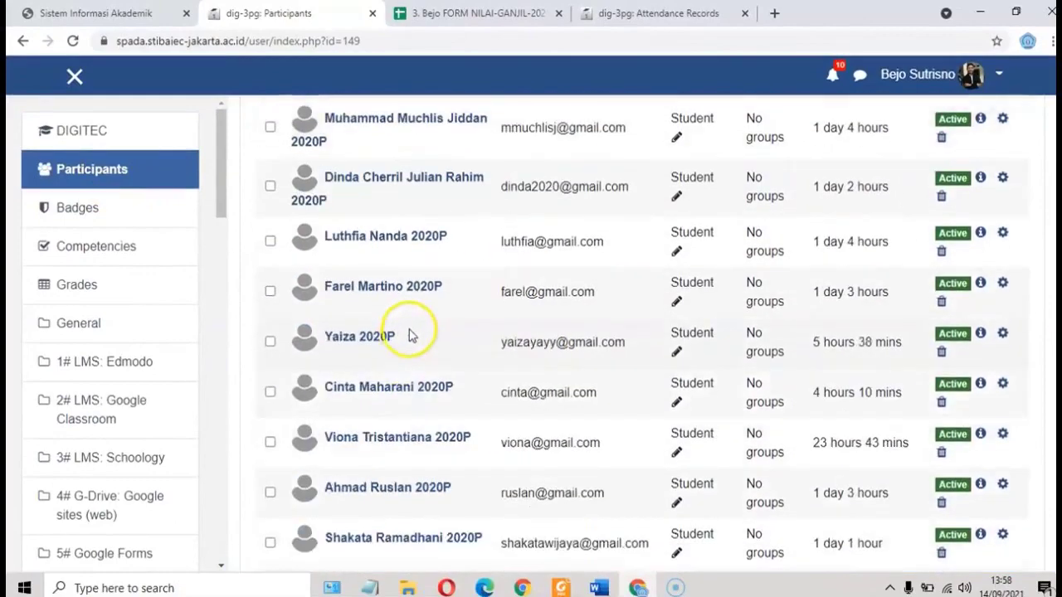
{"action": "scroll", "coordinate": [421, 328], "scroll_direction": "up", "scroll_amount": 4}
{"action": "scroll", "coordinate": [425, 315], "scroll_direction": "up", "scroll_amount": 1}
{"action": "scroll", "coordinate": [427, 313], "scroll_direction": "up", "scroll_amount": 4}
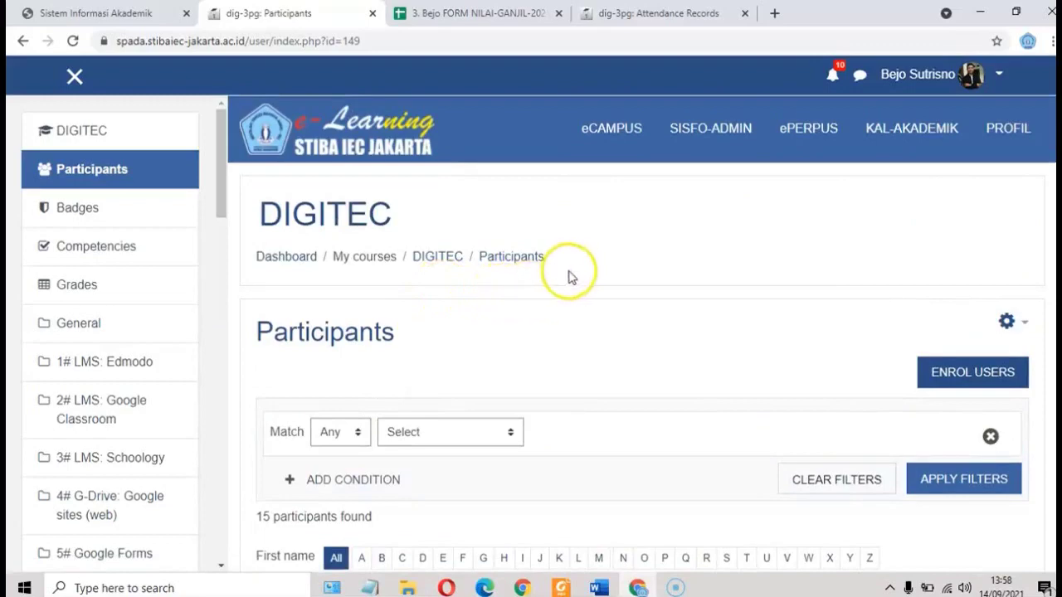
{"action": "left_click", "coordinate": [966, 378]}
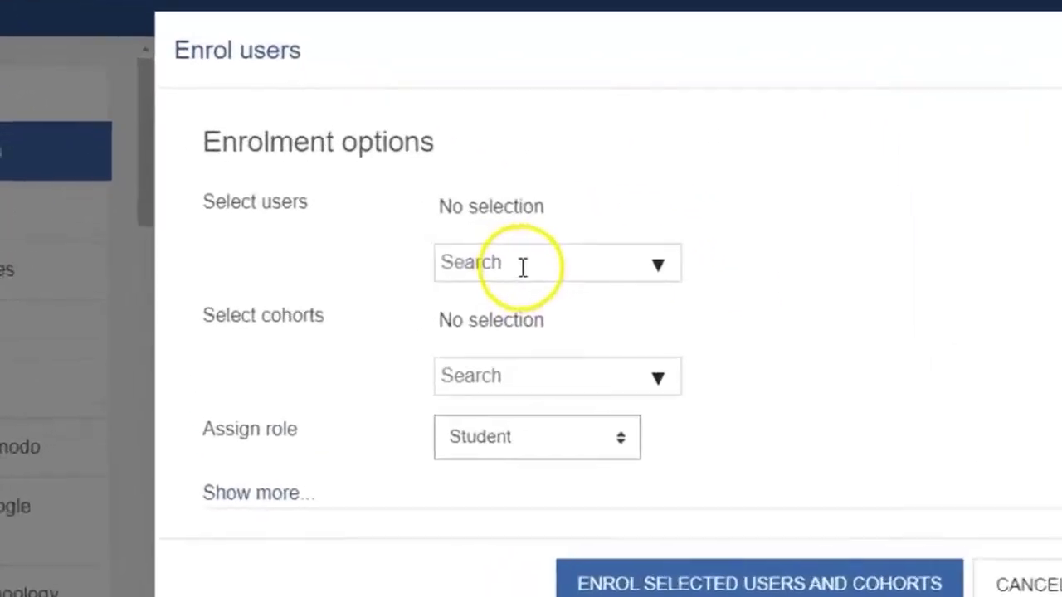
{"action": "left_click", "coordinate": [468, 243]}
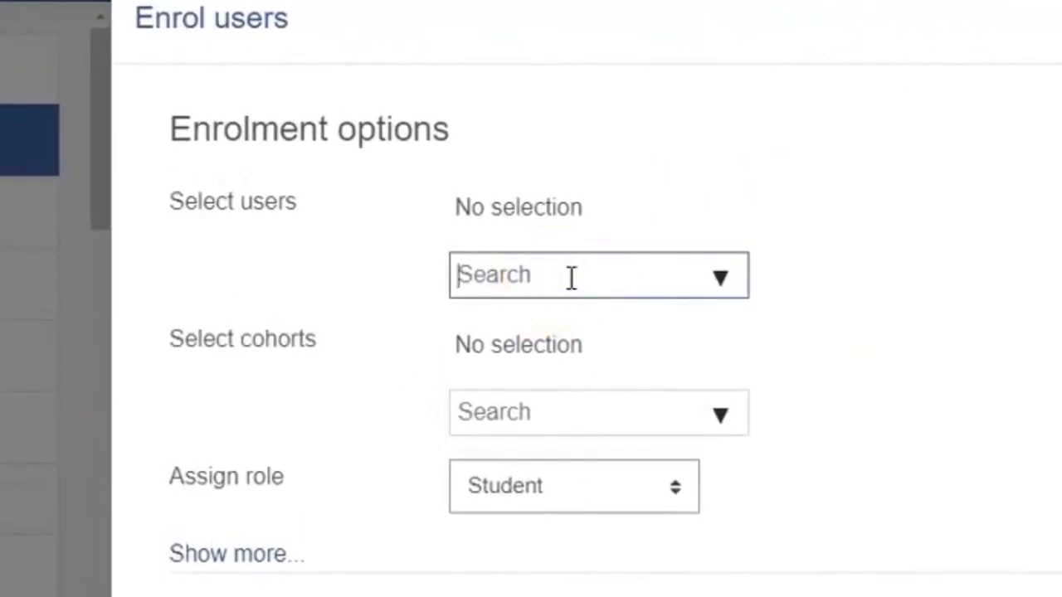
{"action": "left_click", "coordinate": [577, 275]}
{"action": "type", "text": "di"}
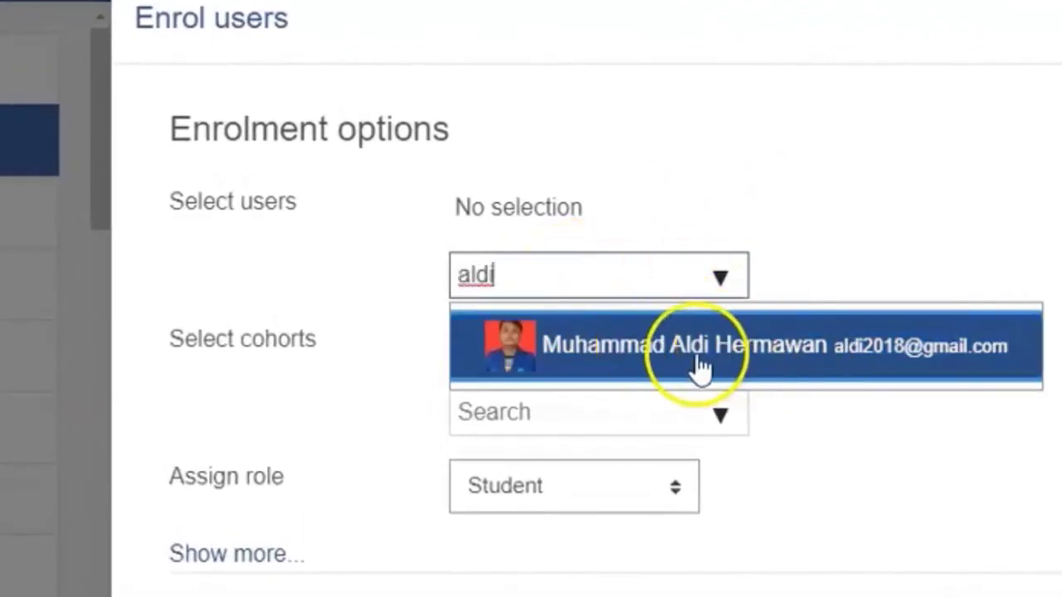
{"action": "left_click", "coordinate": [800, 365]}
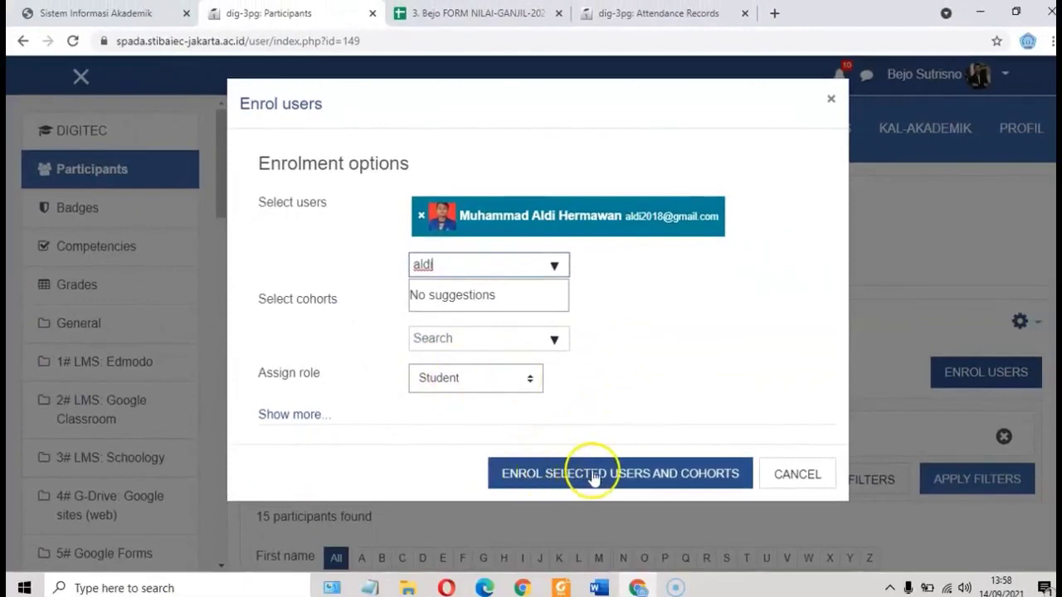
{"action": "left_click", "coordinate": [593, 474]}
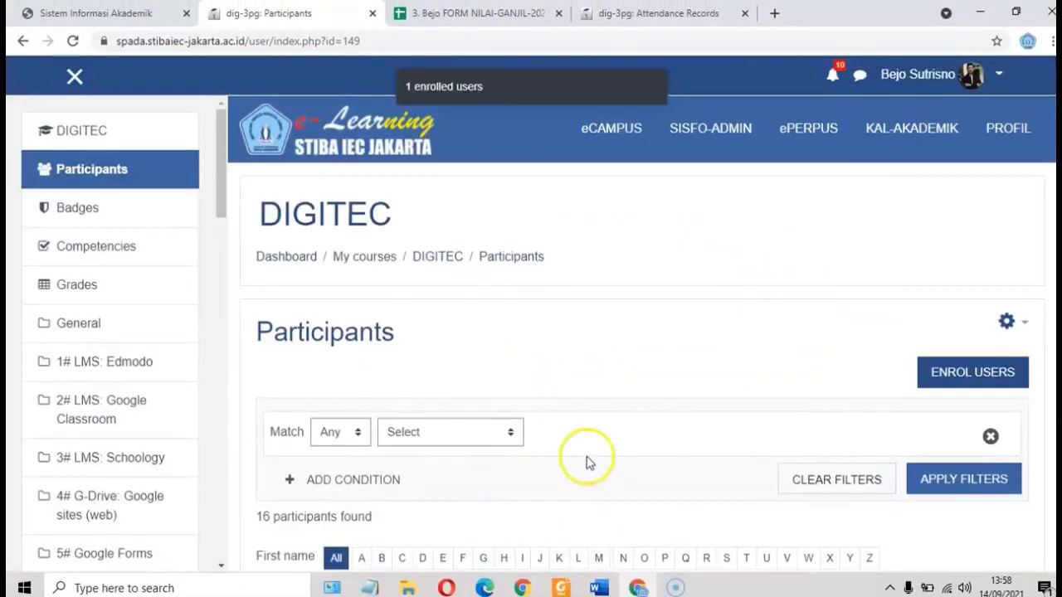
{"action": "scroll", "coordinate": [595, 344], "scroll_direction": "down", "scroll_amount": 5}
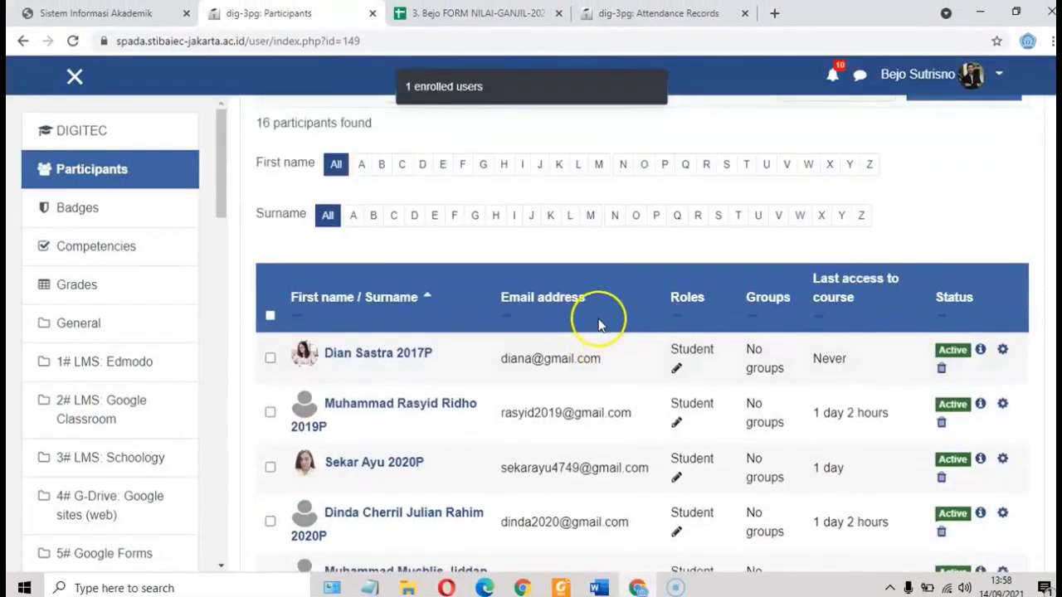
{"action": "scroll", "coordinate": [599, 320], "scroll_direction": "down", "scroll_amount": 3}
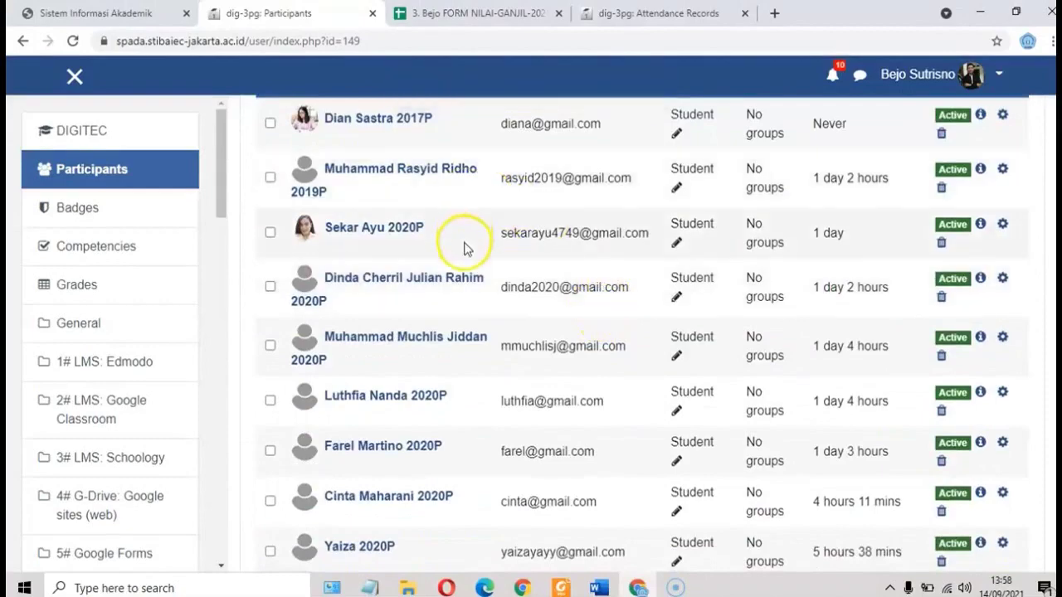
{"action": "scroll", "coordinate": [402, 342], "scroll_direction": "down", "scroll_amount": 1}
{"action": "scroll", "coordinate": [404, 339], "scroll_direction": "down", "scroll_amount": 2}
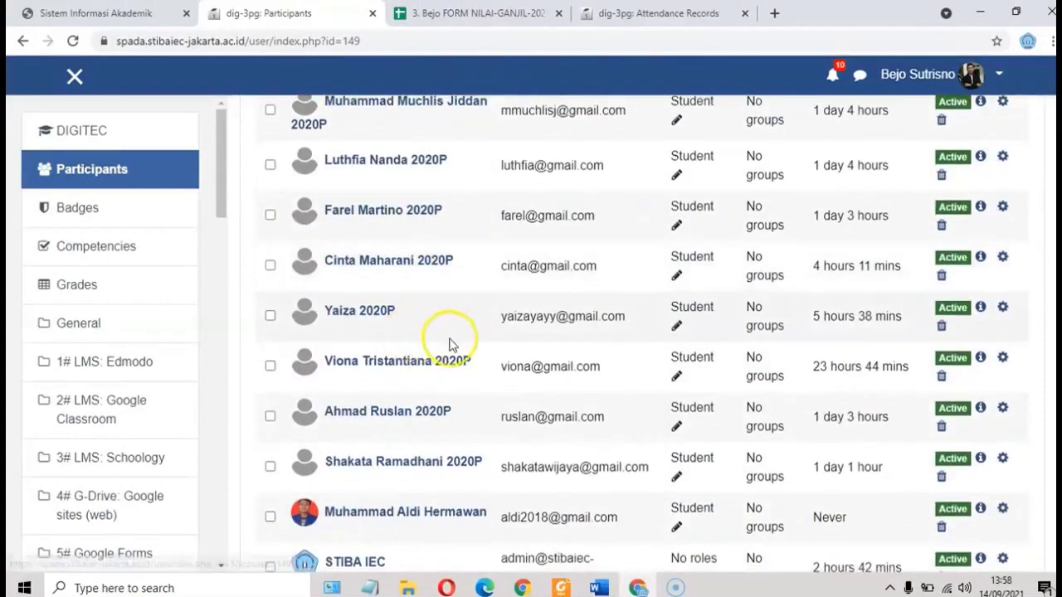
{"action": "scroll", "coordinate": [451, 343], "scroll_direction": "down", "scroll_amount": 1}
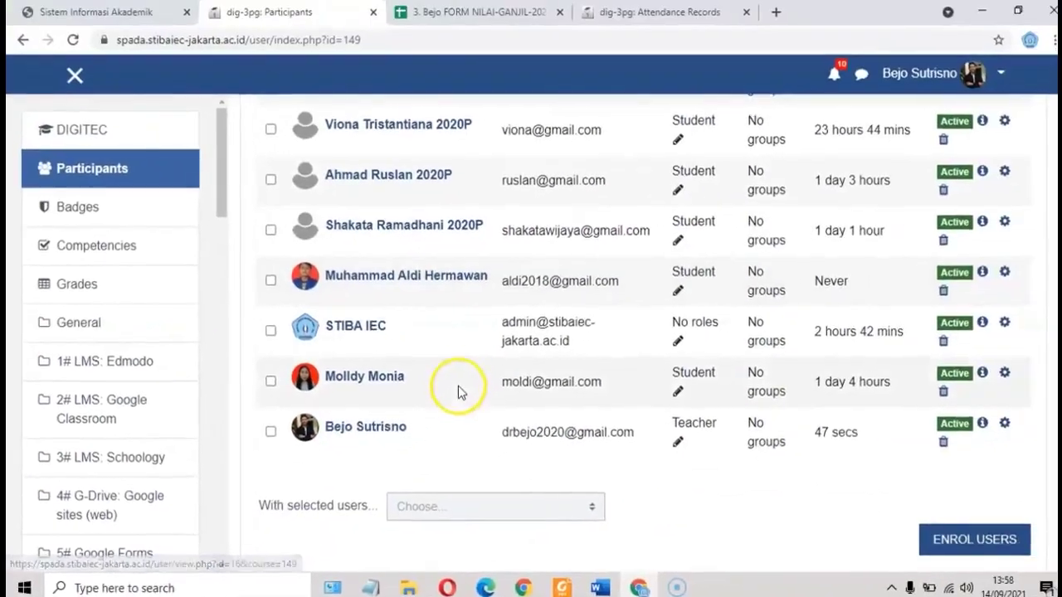
{"action": "scroll", "coordinate": [459, 373], "scroll_direction": "up", "scroll_amount": 2}
{"action": "scroll", "coordinate": [431, 377], "scroll_direction": "up", "scroll_amount": 4}
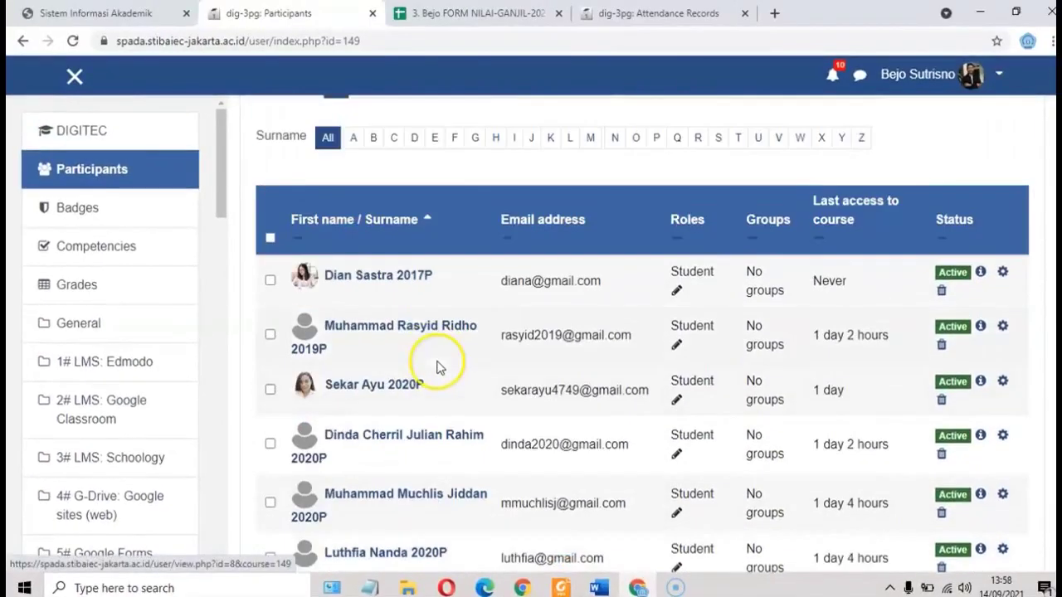
{"action": "scroll", "coordinate": [438, 357], "scroll_direction": "up", "scroll_amount": 3}
{"action": "scroll", "coordinate": [497, 305], "scroll_direction": "up", "scroll_amount": 2}
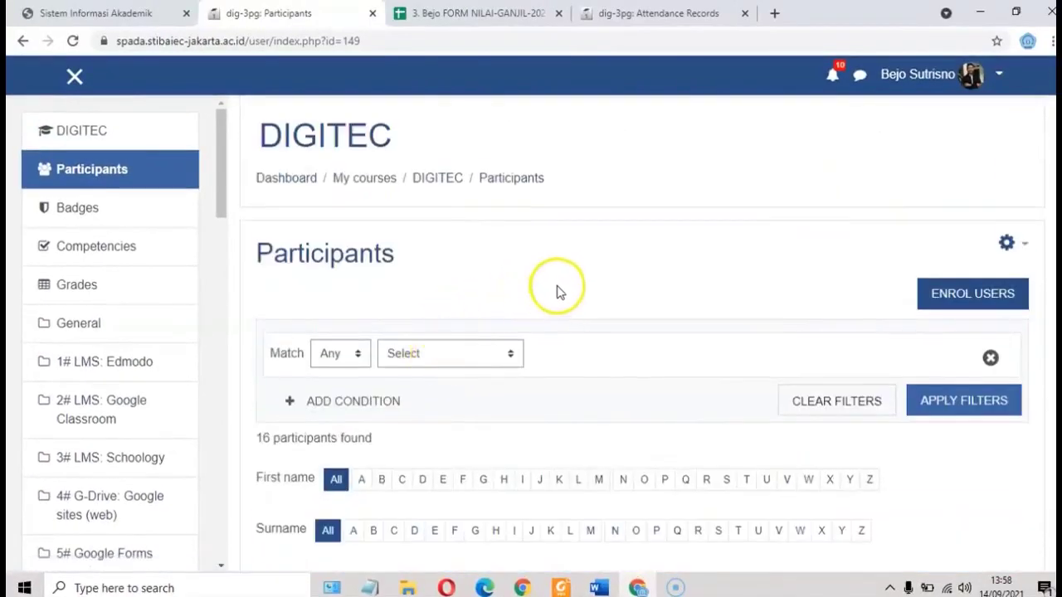
{"action": "scroll", "coordinate": [562, 282], "scroll_direction": "down", "scroll_amount": 1}
{"action": "scroll", "coordinate": [559, 291], "scroll_direction": "down", "scroll_amount": 2}
{"action": "scroll", "coordinate": [549, 299], "scroll_direction": "down", "scroll_amount": 4}
{"action": "scroll", "coordinate": [547, 301], "scroll_direction": "down", "scroll_amount": 3}
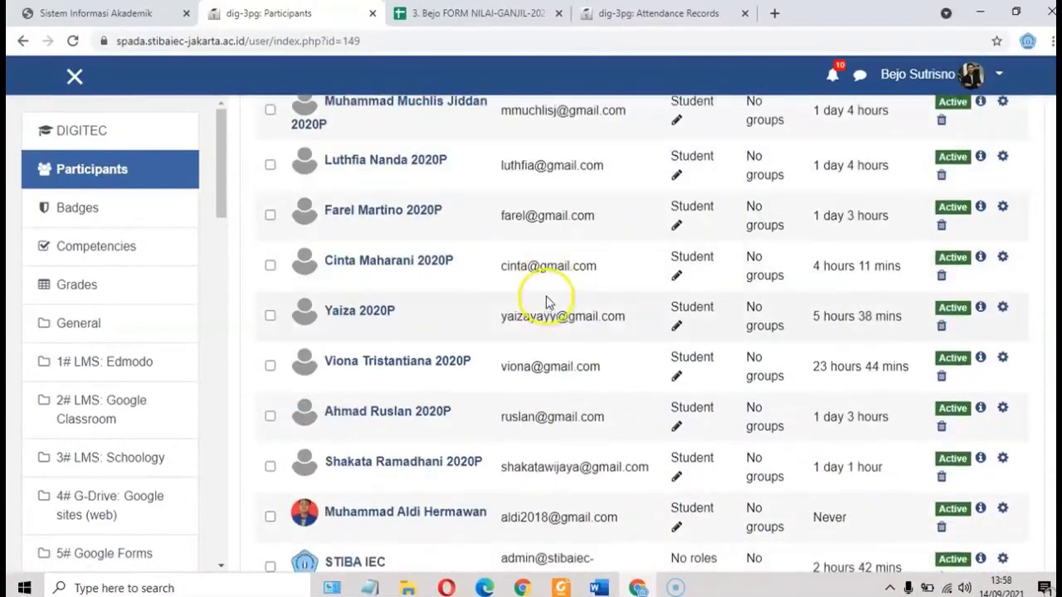
{"action": "scroll", "coordinate": [546, 300], "scroll_direction": "down", "scroll_amount": 3}
{"action": "scroll", "coordinate": [544, 298], "scroll_direction": "up", "scroll_amount": 1}
{"action": "scroll", "coordinate": [544, 299], "scroll_direction": "up", "scroll_amount": 5}
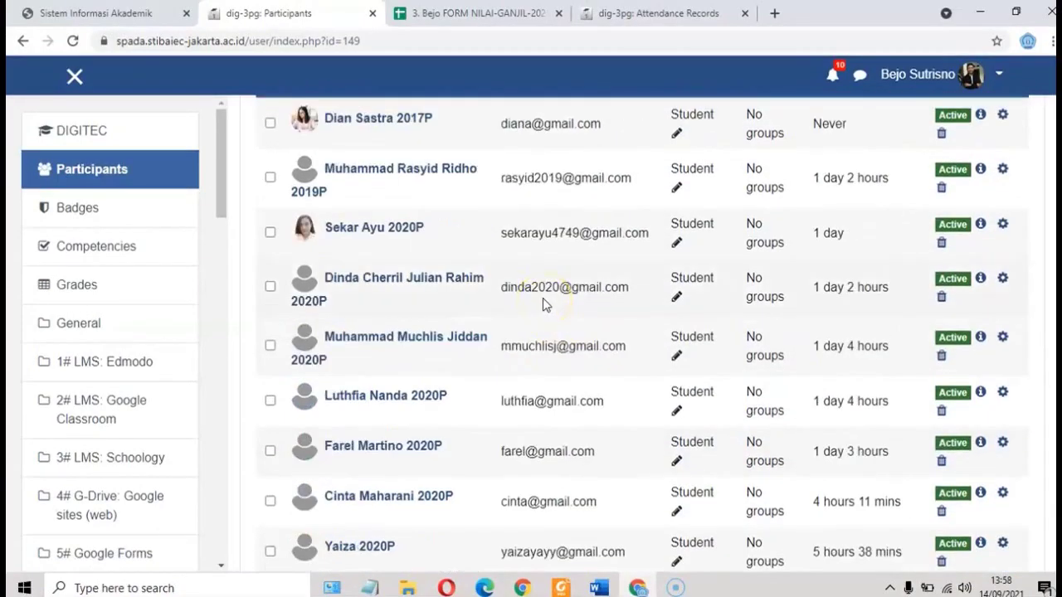
{"action": "scroll", "coordinate": [542, 300], "scroll_direction": "up", "scroll_amount": 5}
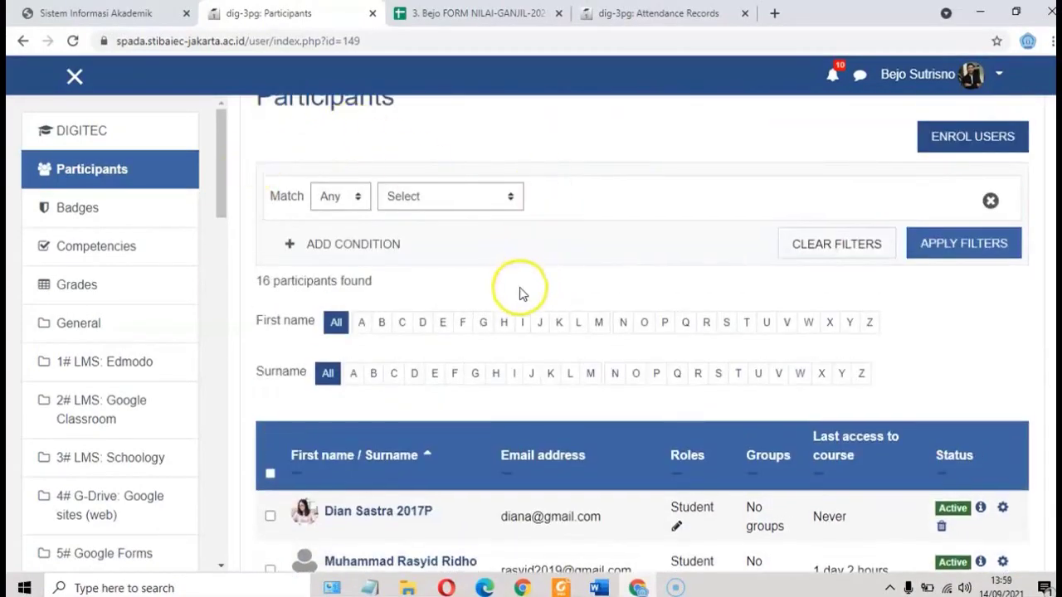
{"action": "scroll", "coordinate": [522, 307], "scroll_direction": "down", "scroll_amount": 4}
{"action": "scroll", "coordinate": [530, 302], "scroll_direction": "down", "scroll_amount": 4}
{"action": "scroll", "coordinate": [544, 304], "scroll_direction": "down", "scroll_amount": 1}
{"action": "scroll", "coordinate": [551, 304], "scroll_direction": "up", "scroll_amount": 2}
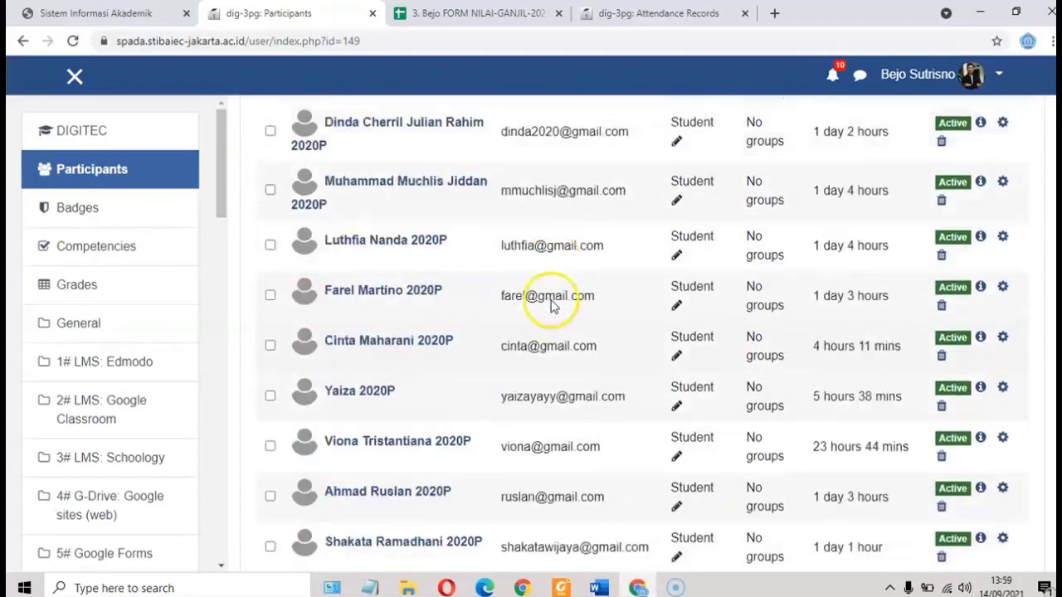
{"action": "scroll", "coordinate": [552, 304], "scroll_direction": "up", "scroll_amount": 2}
Cross-check the eCampus grade list against the DIGITEC participants list
{"action": "left_click", "coordinate": [96, 13]}
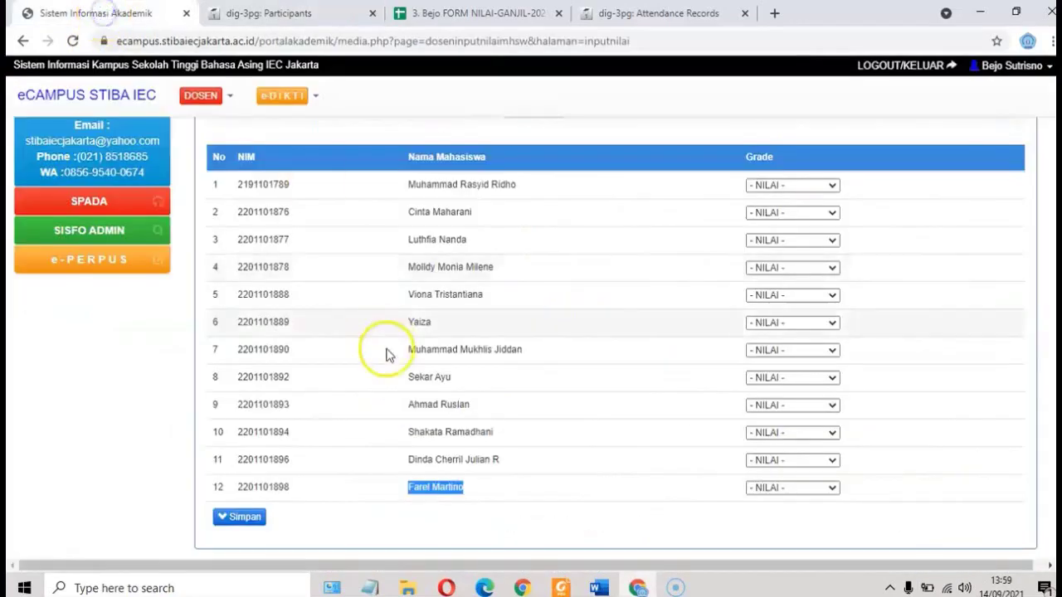
{"action": "left_click", "coordinate": [490, 504]}
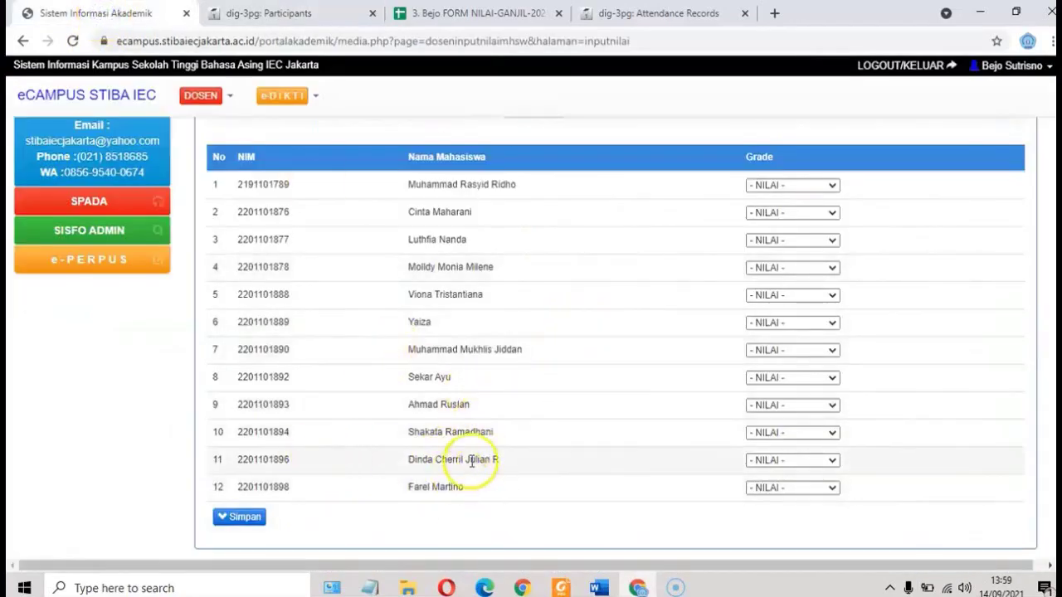
{"action": "left_click", "coordinate": [282, 14]}
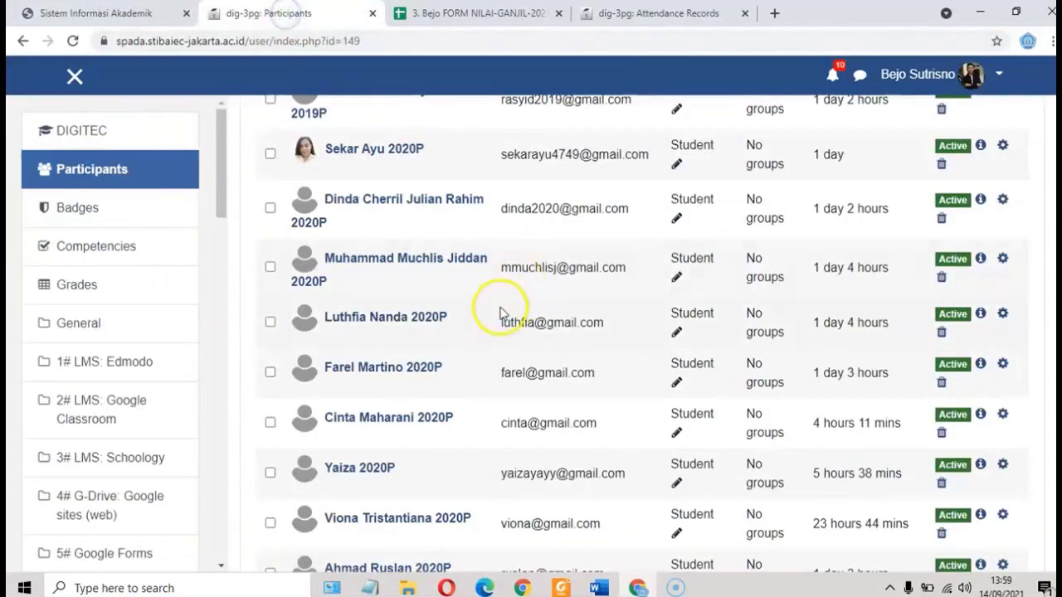
{"action": "scroll", "coordinate": [501, 314], "scroll_direction": "down", "scroll_amount": 3}
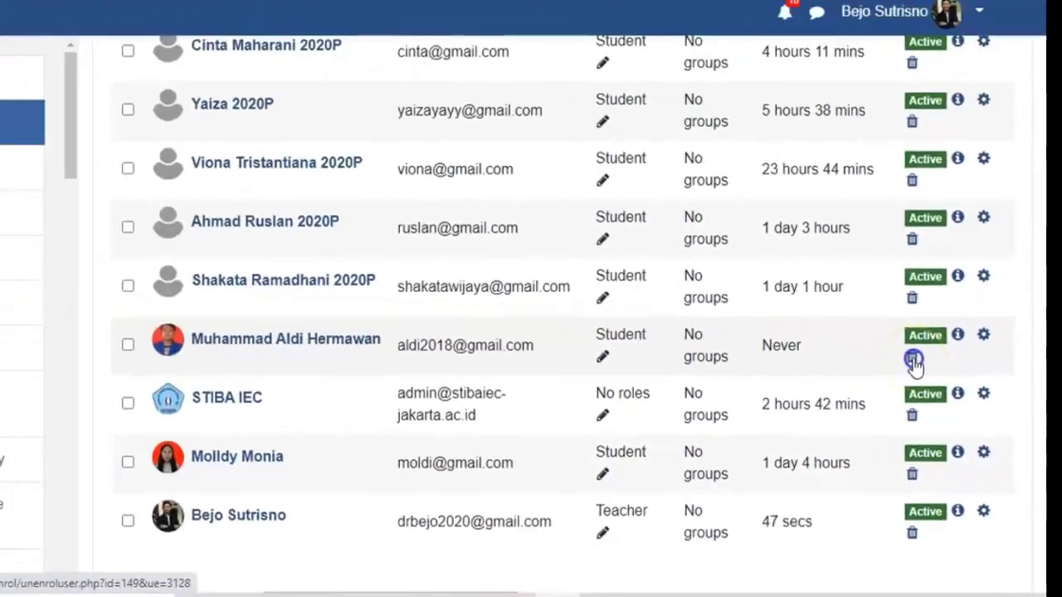
Unenrol the extra student who isn't on the eCampus list from DIGITEC
{"action": "left_click", "coordinate": [792, 309]}
{"action": "left_click", "coordinate": [604, 222]}
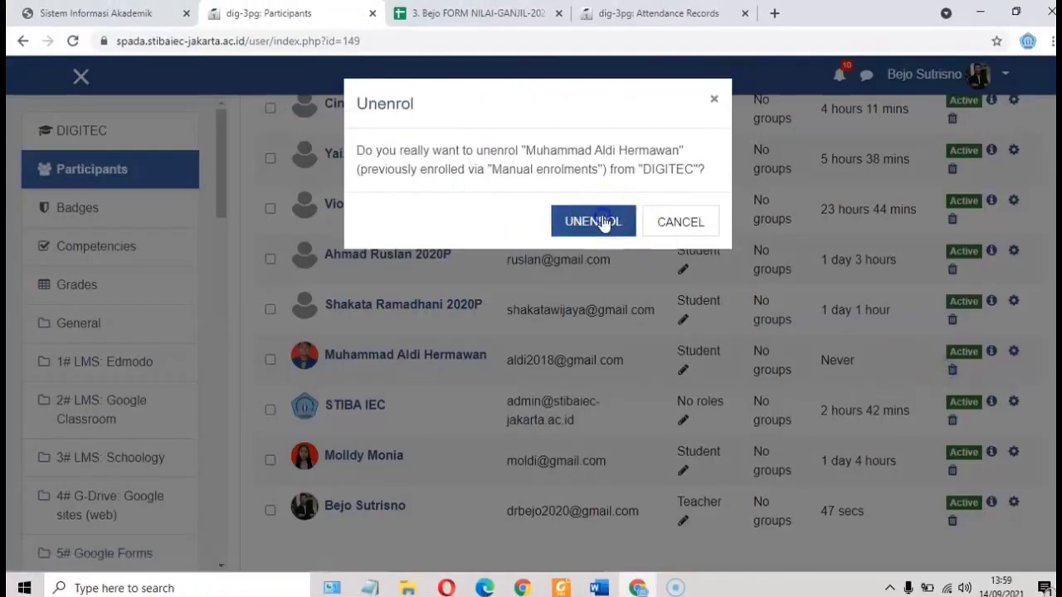
{"action": "scroll", "coordinate": [373, 342], "scroll_direction": "up", "scroll_amount": 5}
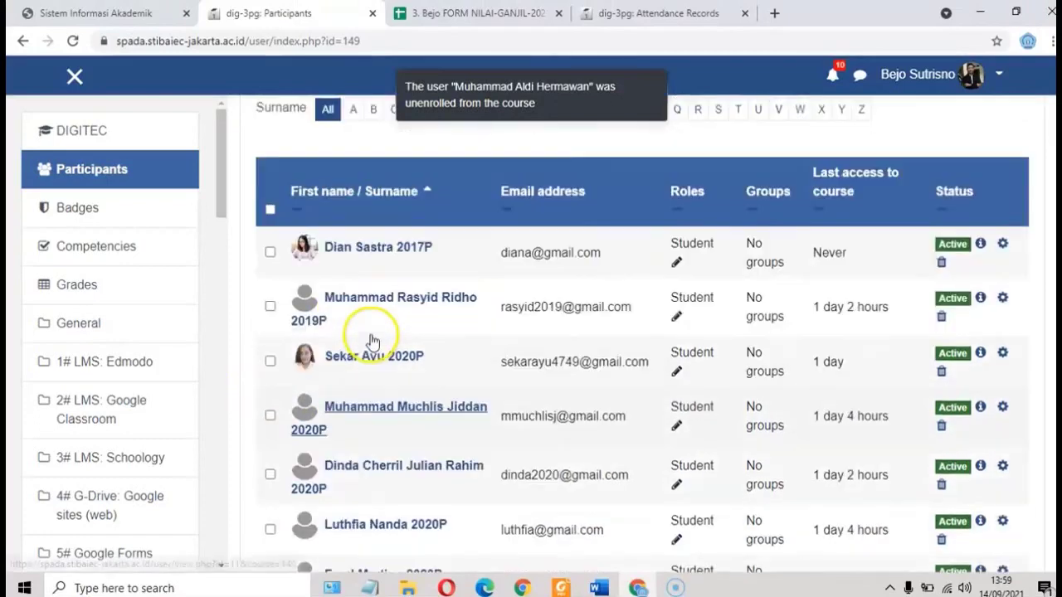
{"action": "scroll", "coordinate": [372, 341], "scroll_direction": "up", "scroll_amount": 3}
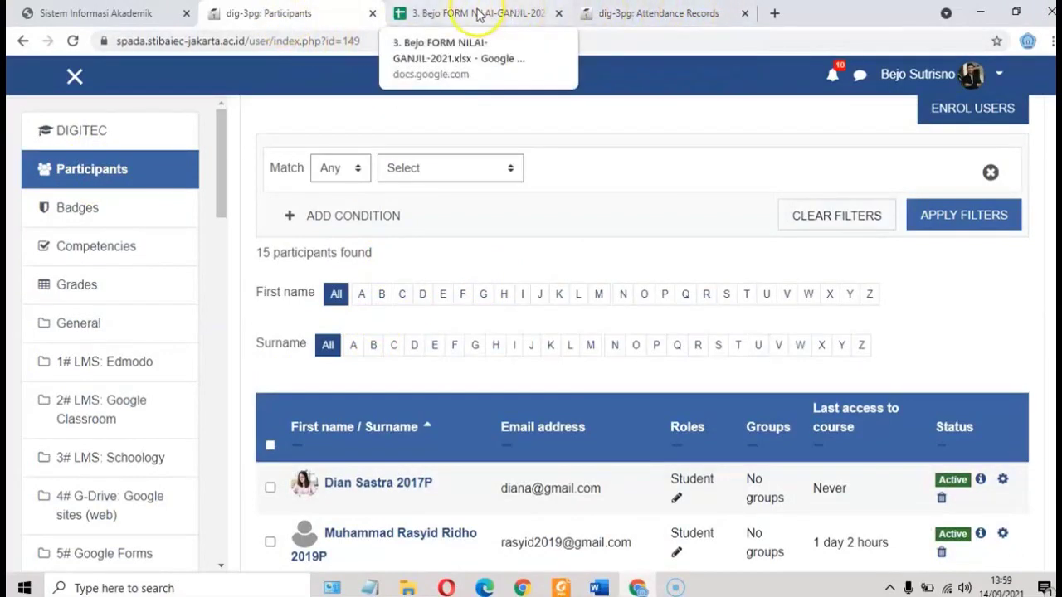
{"action": "left_click", "coordinate": [91, 13]}
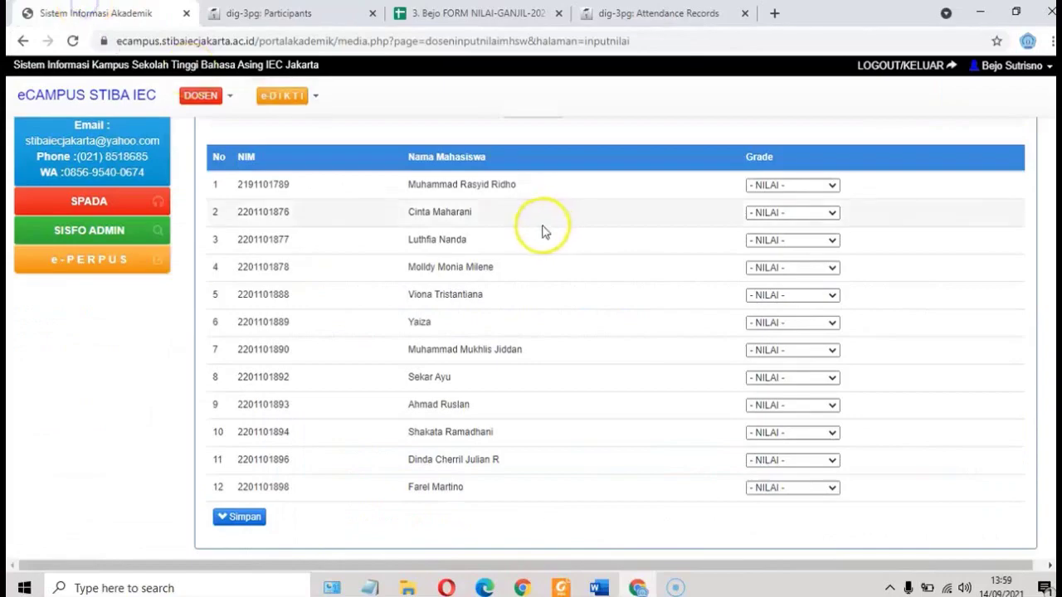
{"action": "scroll", "coordinate": [531, 191], "scroll_direction": "up", "scroll_amount": 3}
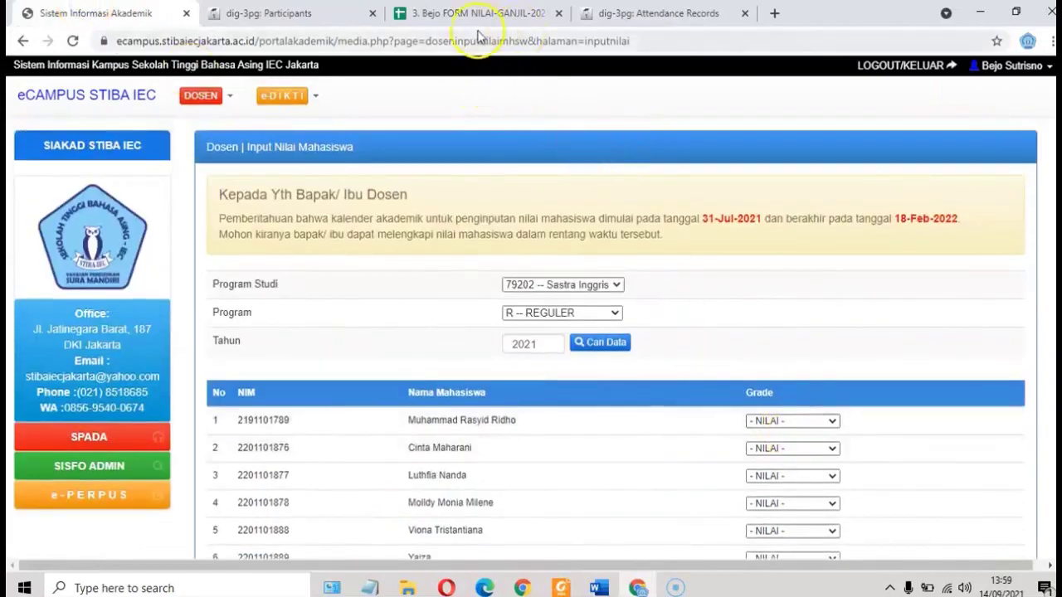
{"action": "left_click", "coordinate": [460, 13]}
{"action": "left_click", "coordinate": [290, 15]}
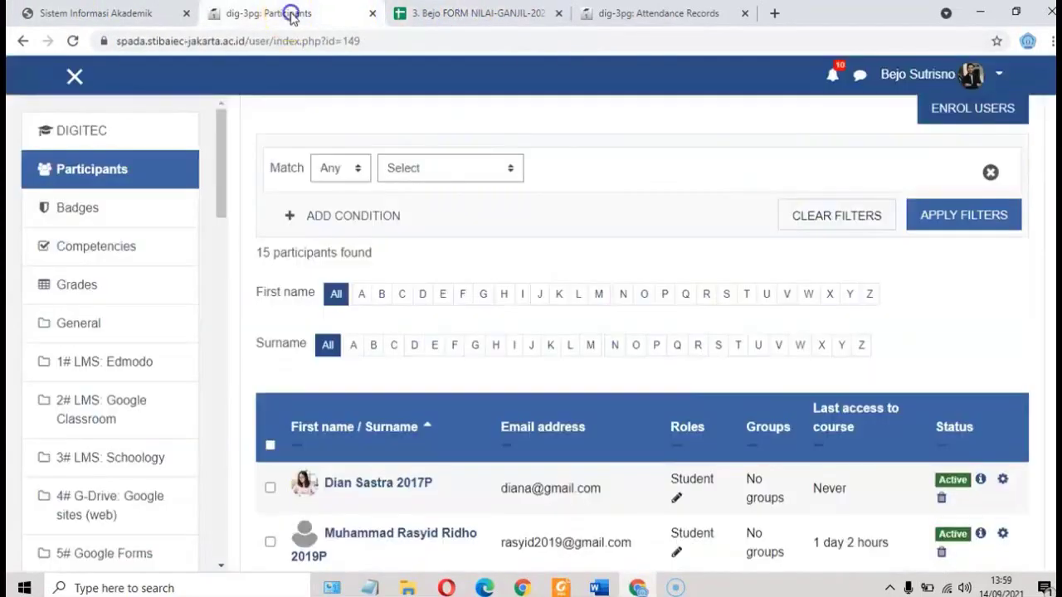
{"action": "left_click", "coordinate": [467, 15]}
{"action": "scroll", "coordinate": [373, 286], "scroll_direction": "up", "scroll_amount": 1}
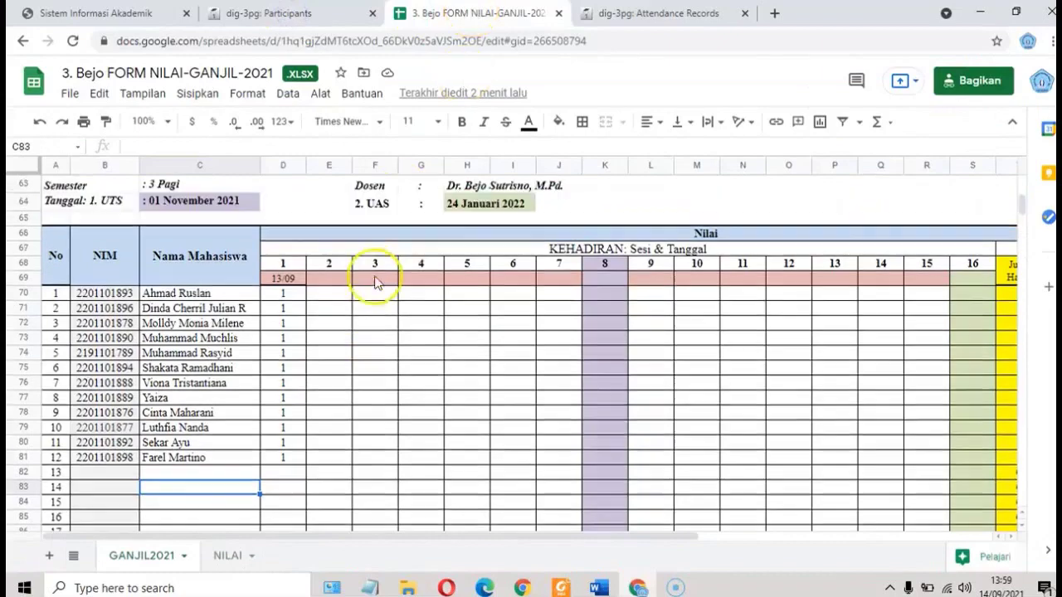
{"action": "scroll", "coordinate": [367, 307], "scroll_direction": "up", "scroll_amount": 3}
{"action": "scroll", "coordinate": [368, 303], "scroll_direction": "down", "scroll_amount": 5}
{"action": "scroll", "coordinate": [371, 309], "scroll_direction": "down", "scroll_amount": 1}
{"action": "scroll", "coordinate": [371, 309], "scroll_direction": "down", "scroll_amount": 4}
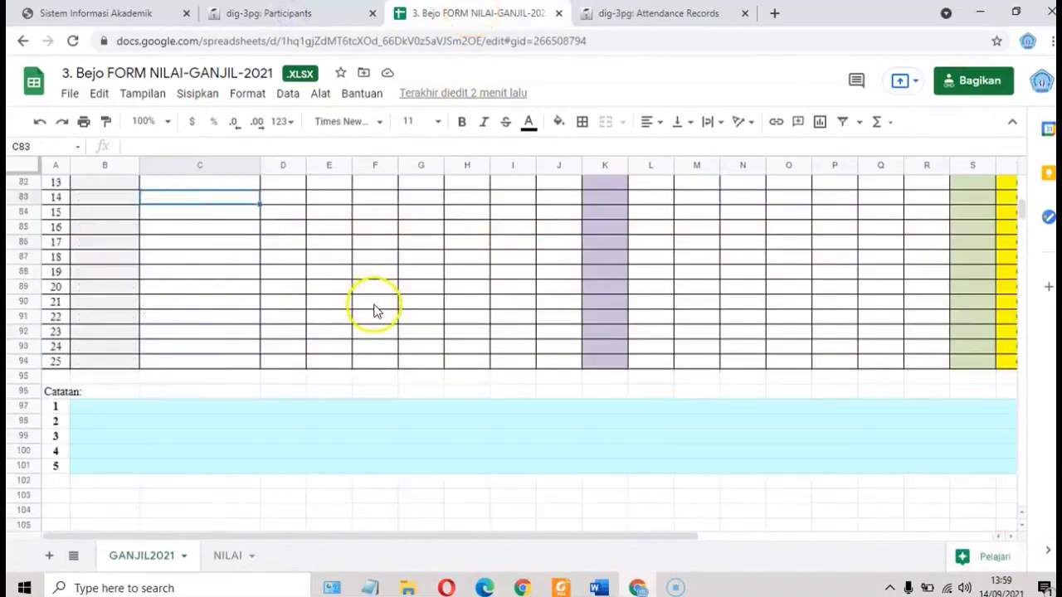
{"action": "scroll", "coordinate": [373, 308], "scroll_direction": "up", "scroll_amount": 6}
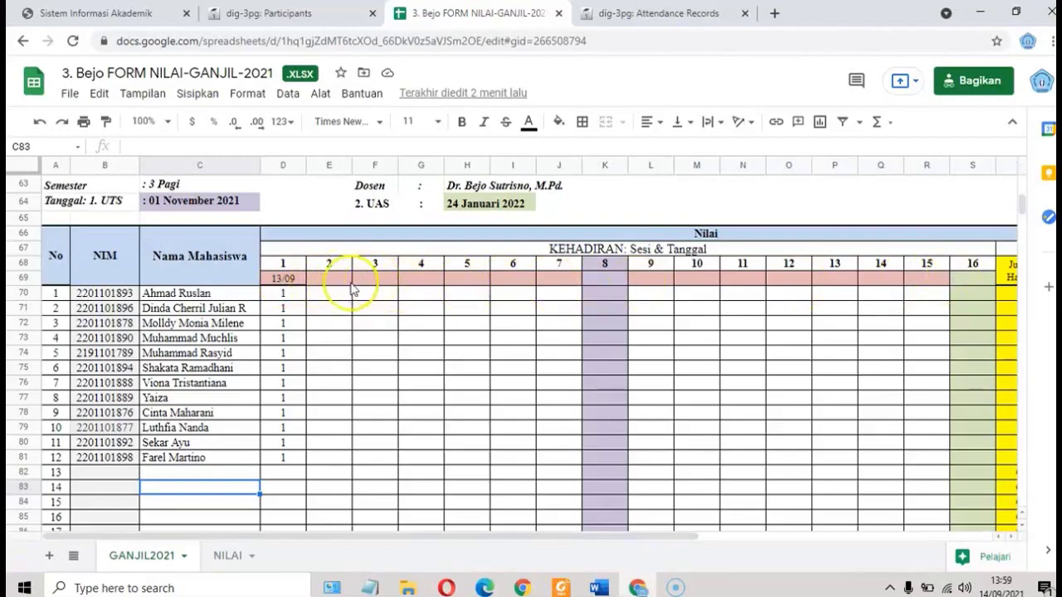
{"action": "scroll", "coordinate": [333, 292], "scroll_direction": "down", "scroll_amount": 3}
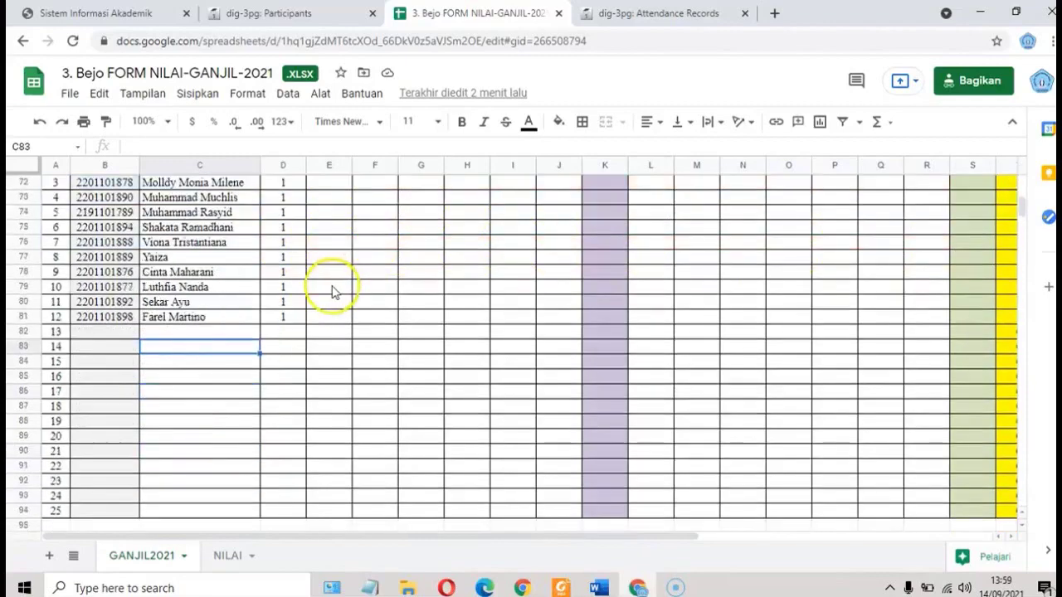
{"action": "scroll", "coordinate": [334, 292], "scroll_direction": "up", "scroll_amount": 2}
{"action": "scroll", "coordinate": [333, 292], "scroll_direction": "up", "scroll_amount": 1}
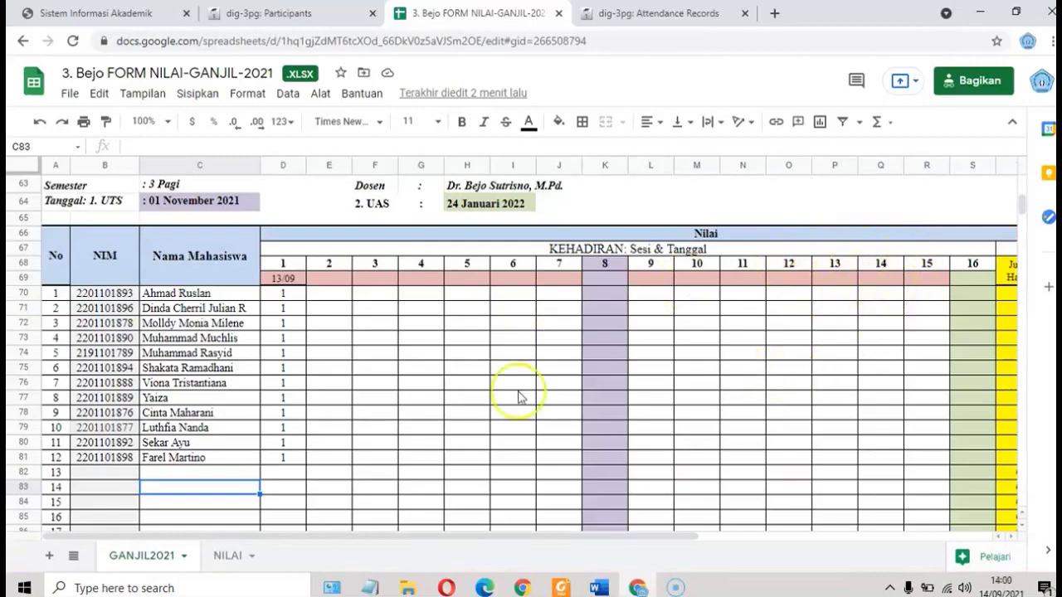
{"action": "left_click", "coordinate": [232, 553]}
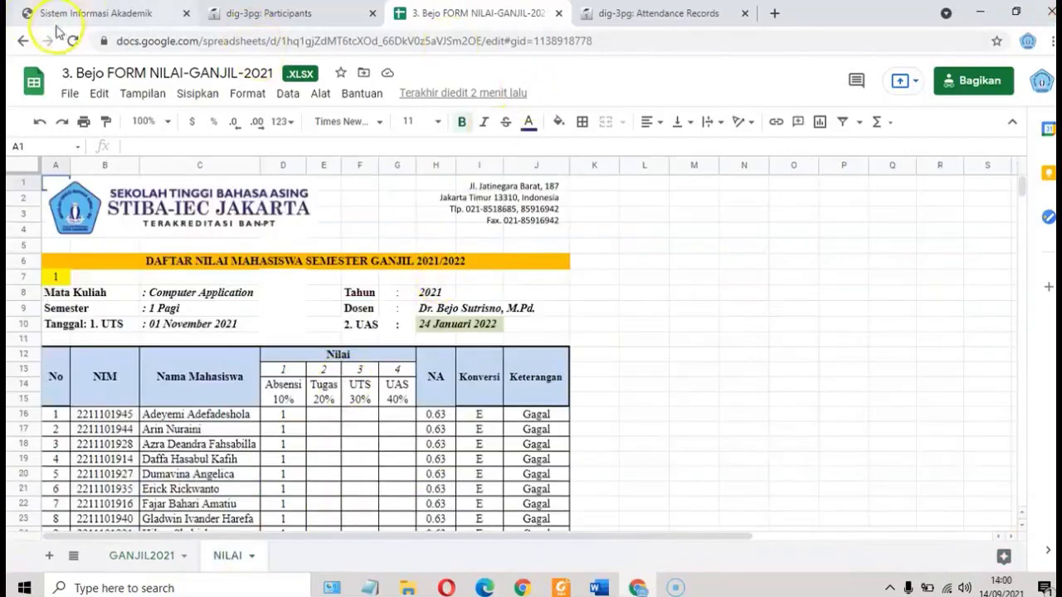
{"action": "left_click", "coordinate": [272, 12]}
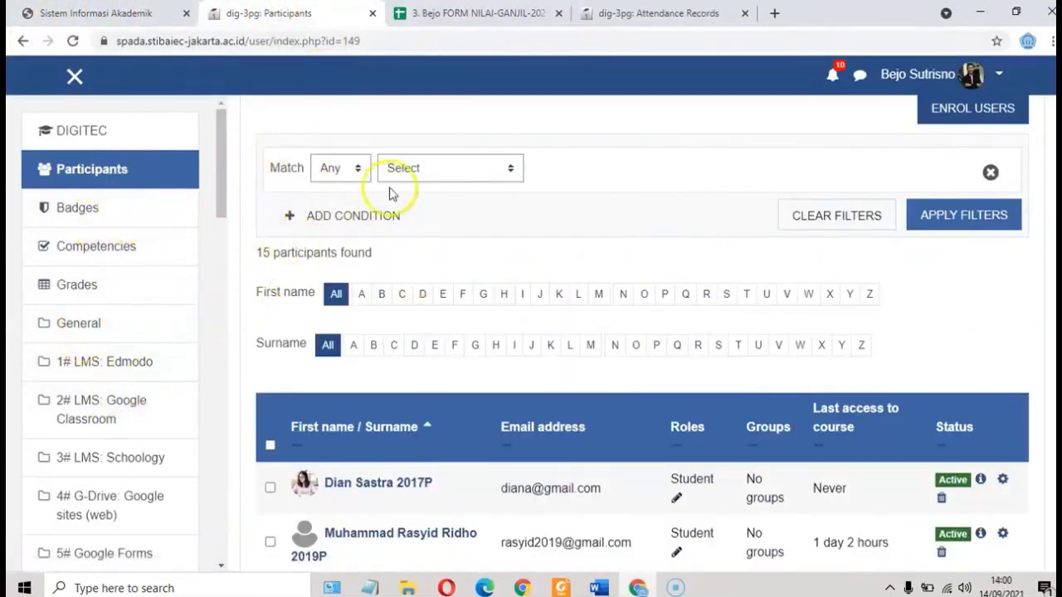
Reopen DIGITEC from the Moodle dashboard, then return to eCampus's Input Nilai Mahasiswa page
{"action": "scroll", "coordinate": [342, 213], "scroll_direction": "up", "scroll_amount": 3}
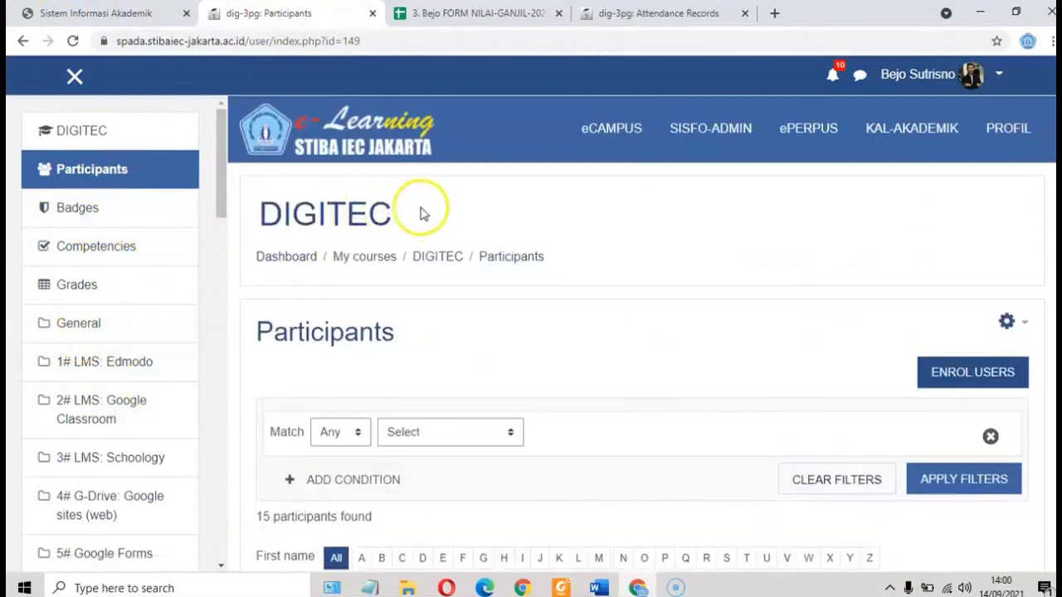
{"action": "left_click", "coordinate": [296, 262]}
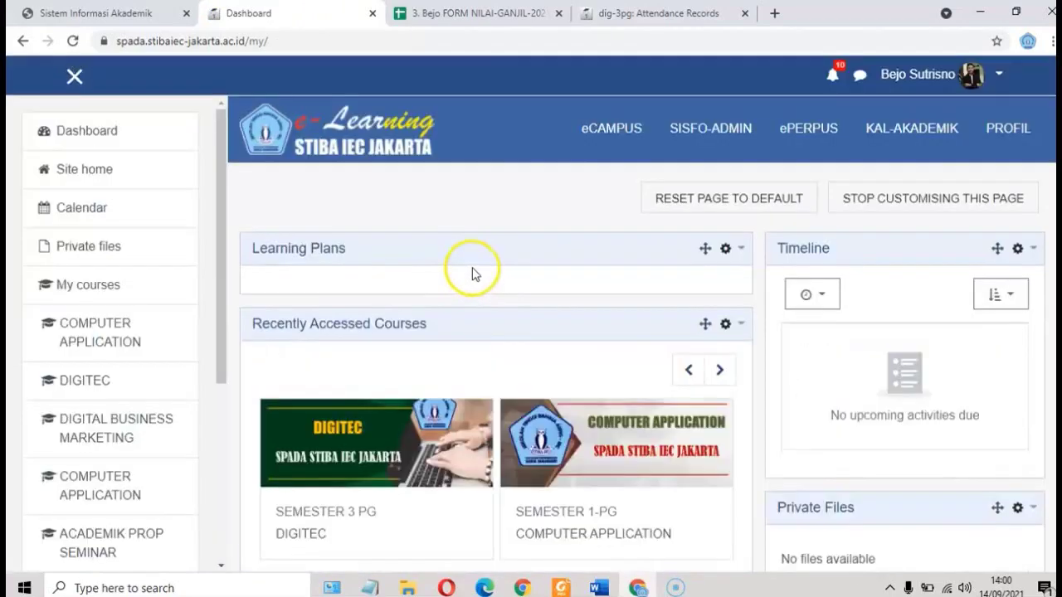
{"action": "scroll", "coordinate": [465, 282], "scroll_direction": "down", "scroll_amount": 1}
{"action": "scroll", "coordinate": [440, 266], "scroll_direction": "down", "scroll_amount": 3}
{"action": "scroll", "coordinate": [423, 252], "scroll_direction": "up", "scroll_amount": 3}
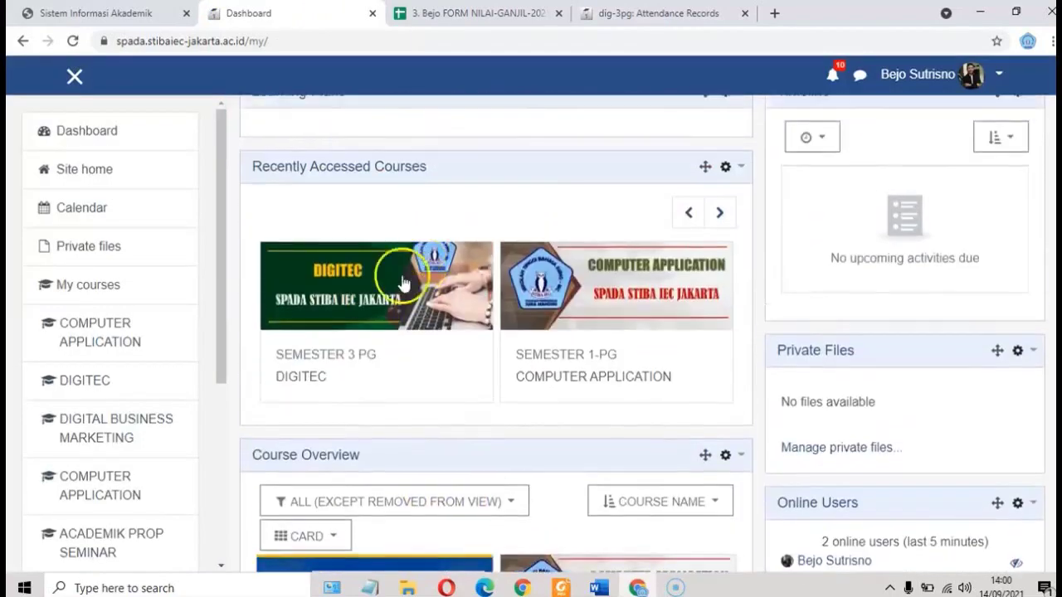
{"action": "left_click", "coordinate": [306, 378]}
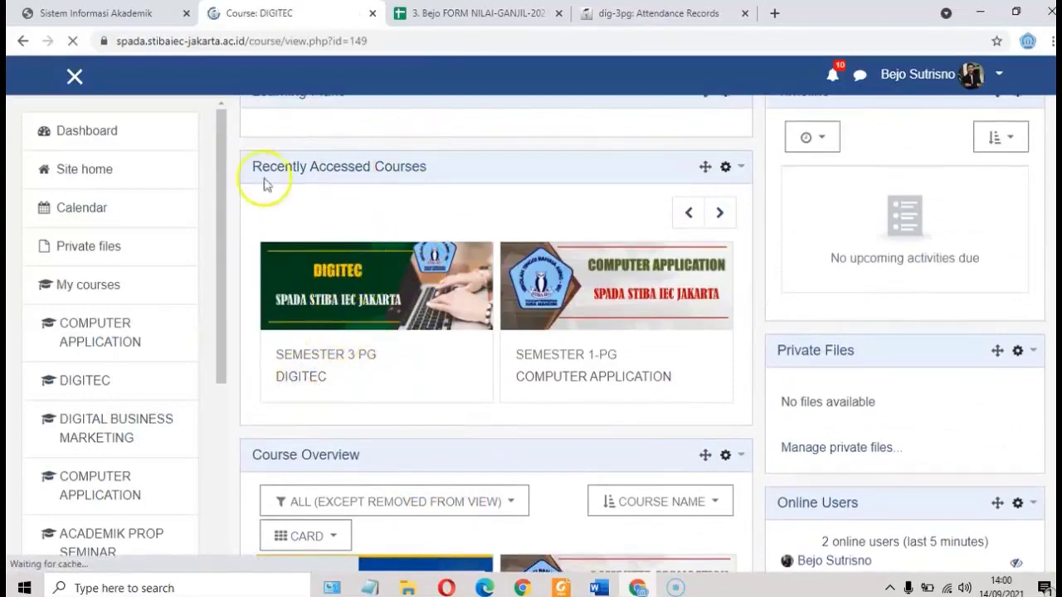
{"action": "left_click", "coordinate": [96, 12]}
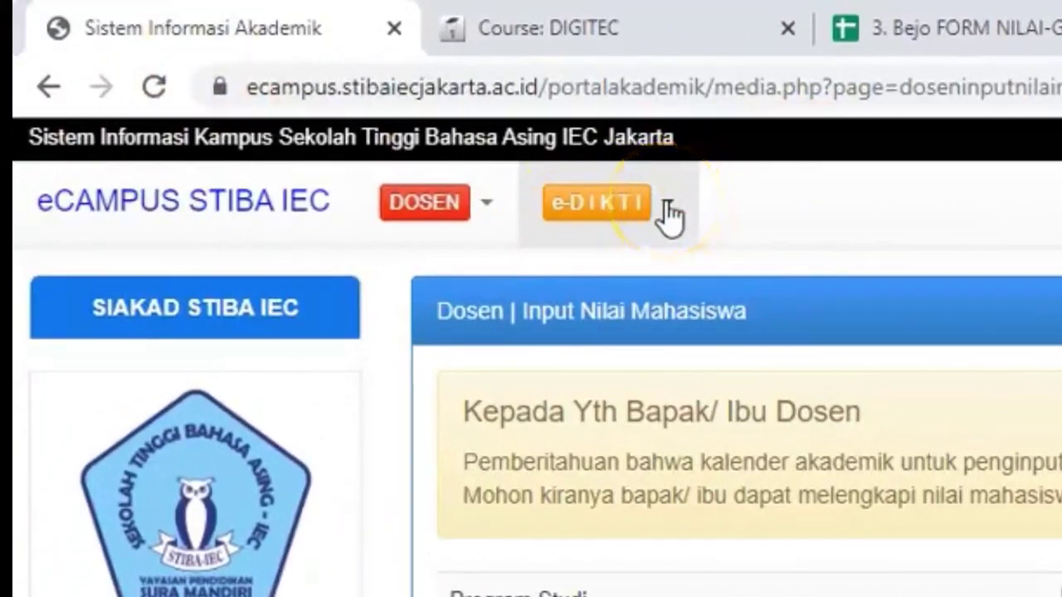
{"action": "left_click", "coordinate": [667, 207]}
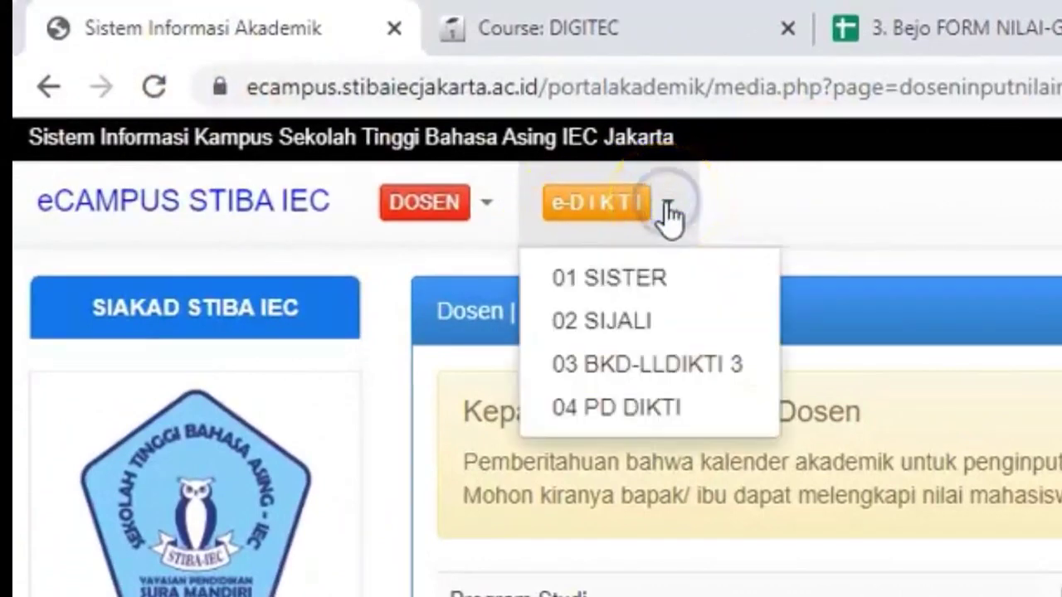
{"action": "left_click", "coordinate": [632, 278]}
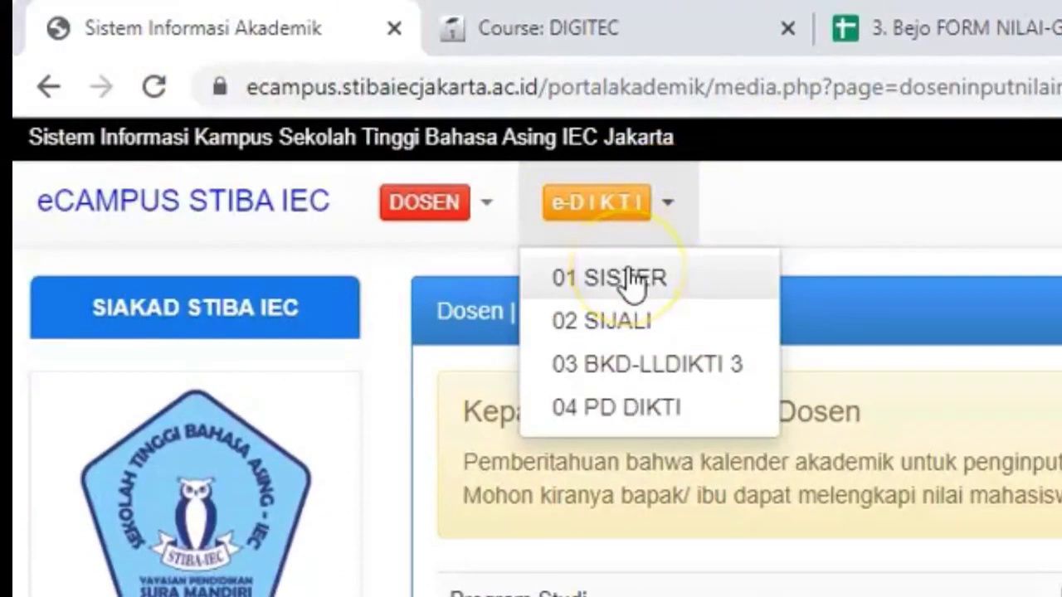
{"action": "left_click", "coordinate": [622, 320]}
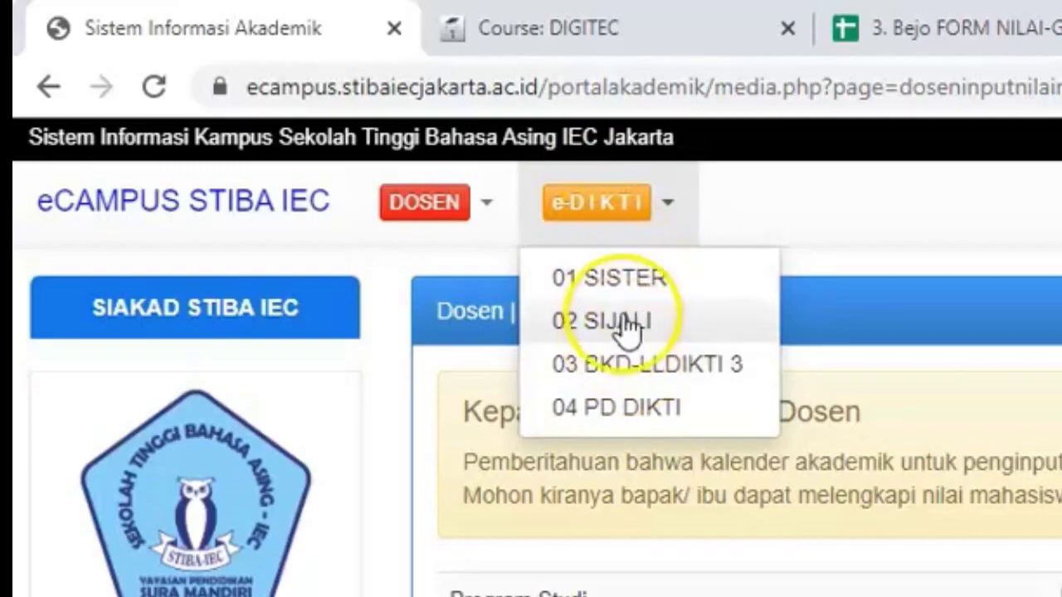
{"action": "left_click", "coordinate": [785, 190]}
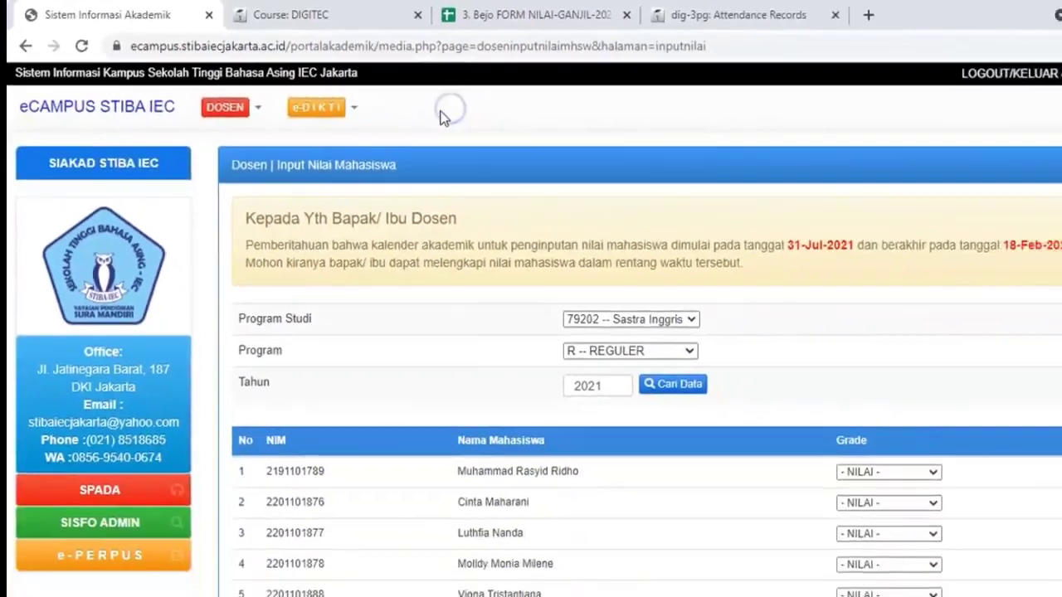